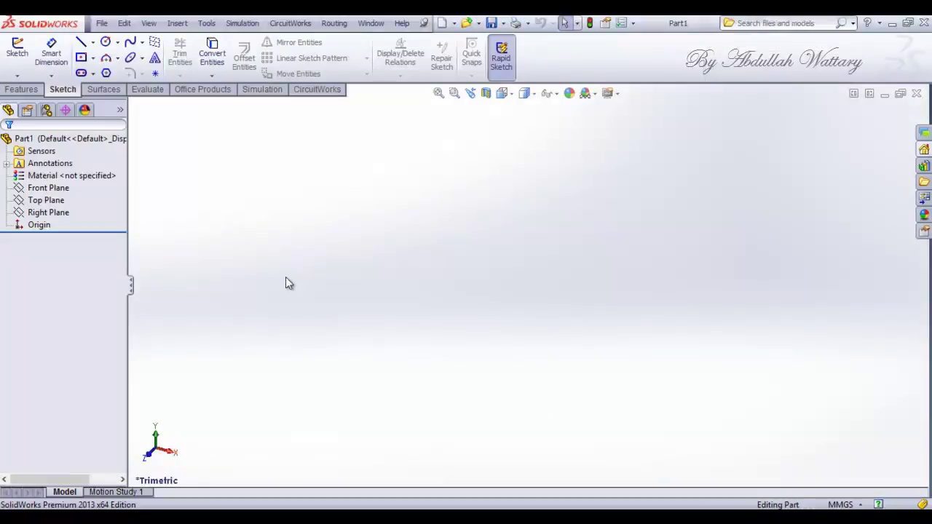
- Sketch a 300 mm diameter circle at the origin on the Top Plane
left_click(62, 203)
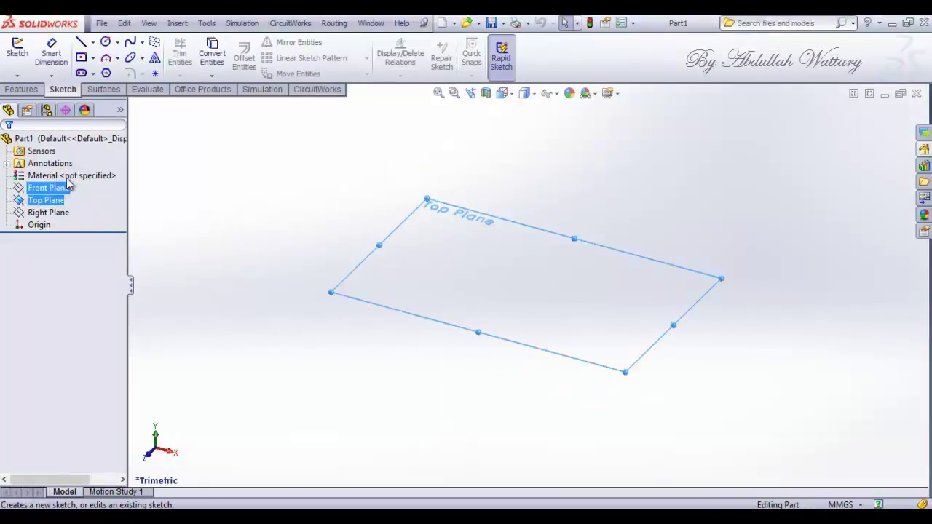
left_click(16, 47)
left_click(105, 42)
left_click(526, 285)
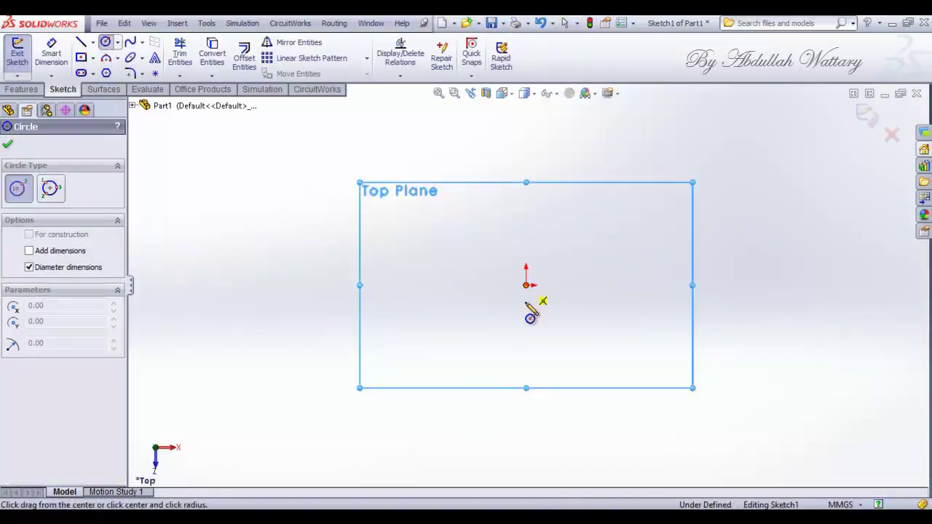
left_click(534, 369)
key("Escape")
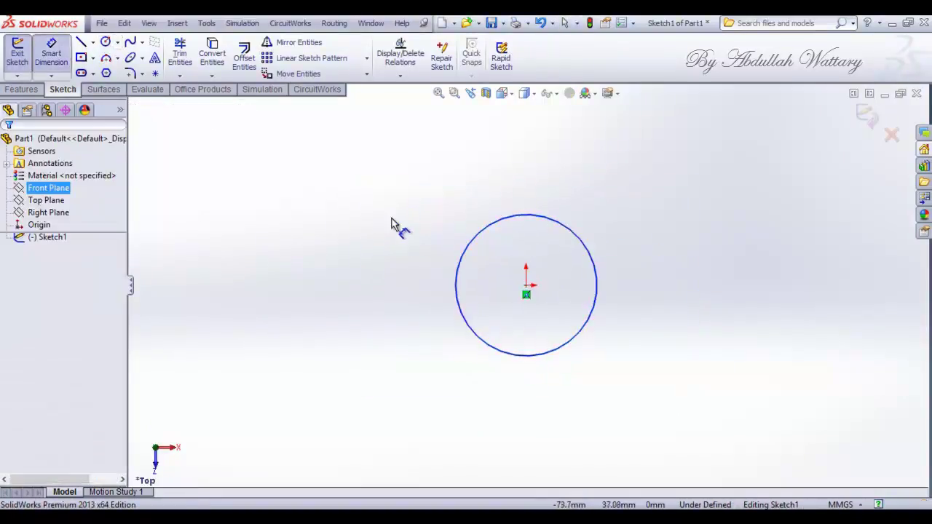
left_click(455, 266)
left_click(382, 270)
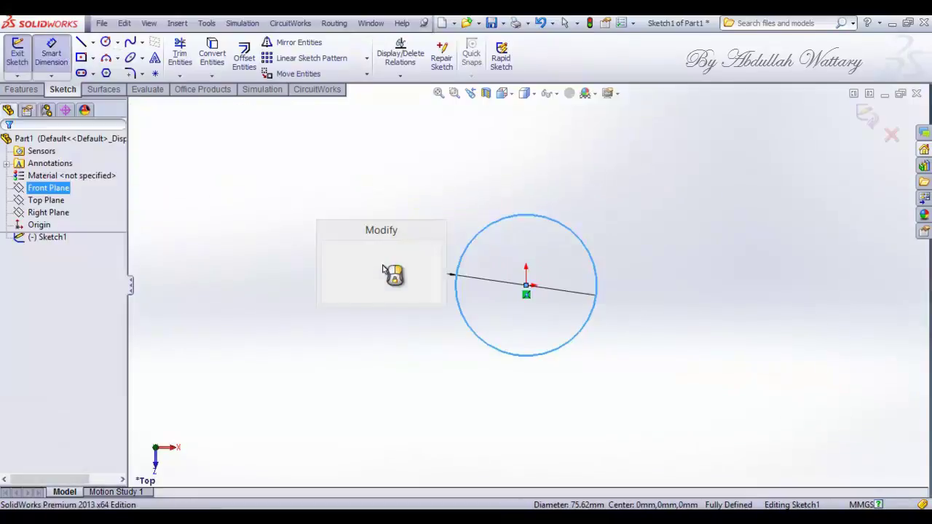
type("300")
key("Return")
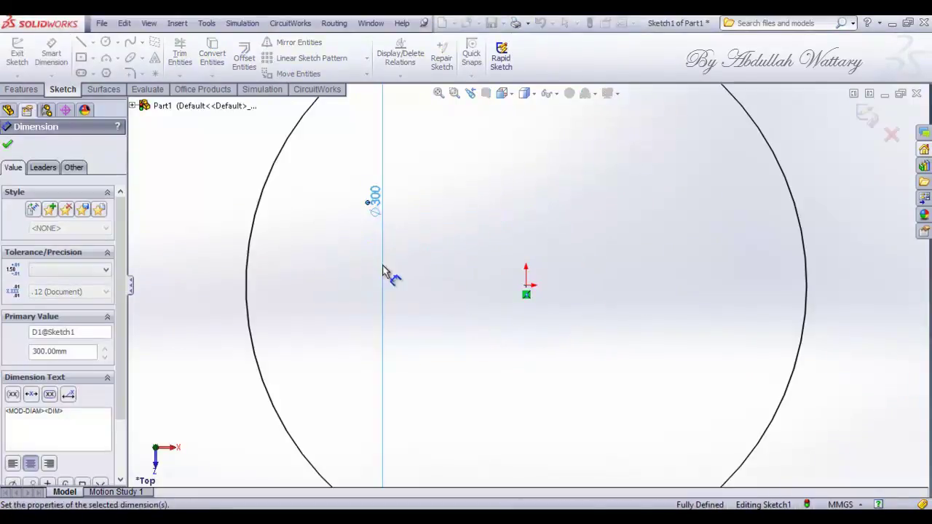
- Extrude the circle 80 mm into a solid disc, viewed isometric, and select its top face
left_click(503, 93)
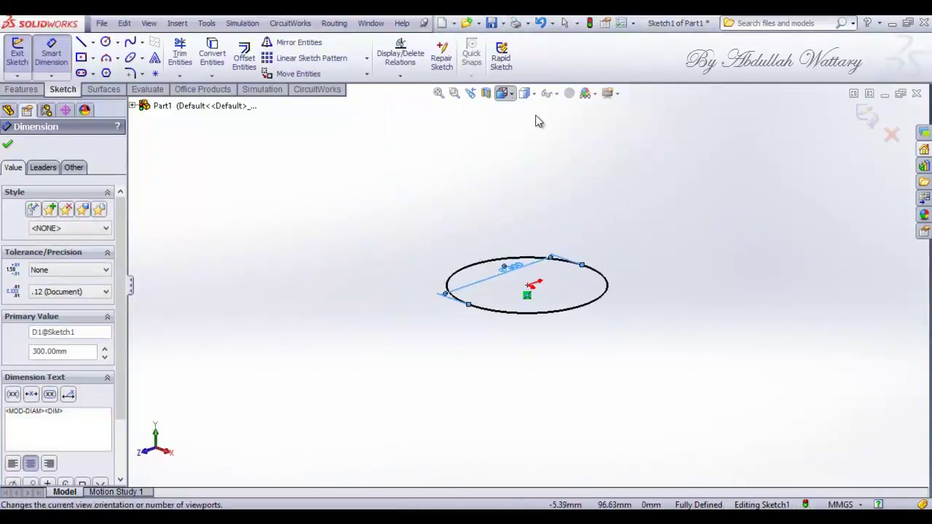
left_click(504, 95)
left_click(520, 127)
left_click(21, 89)
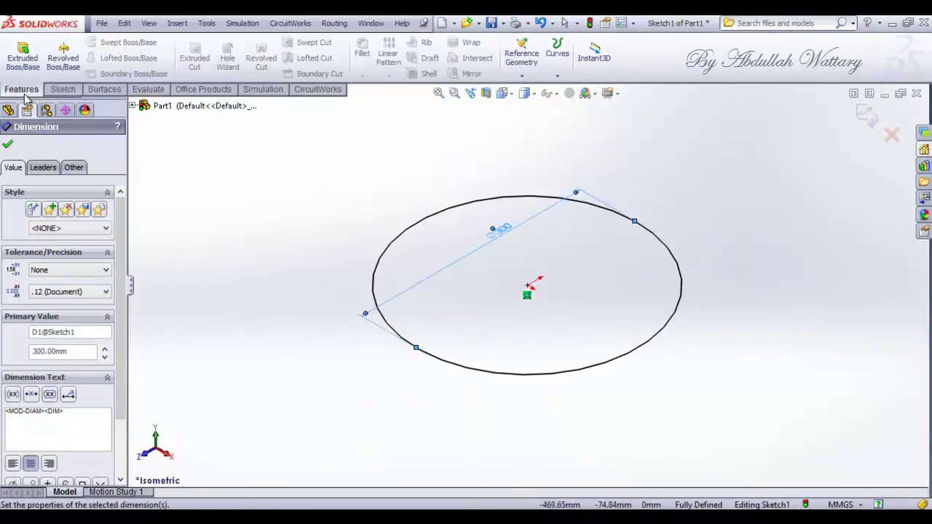
left_click(18, 51)
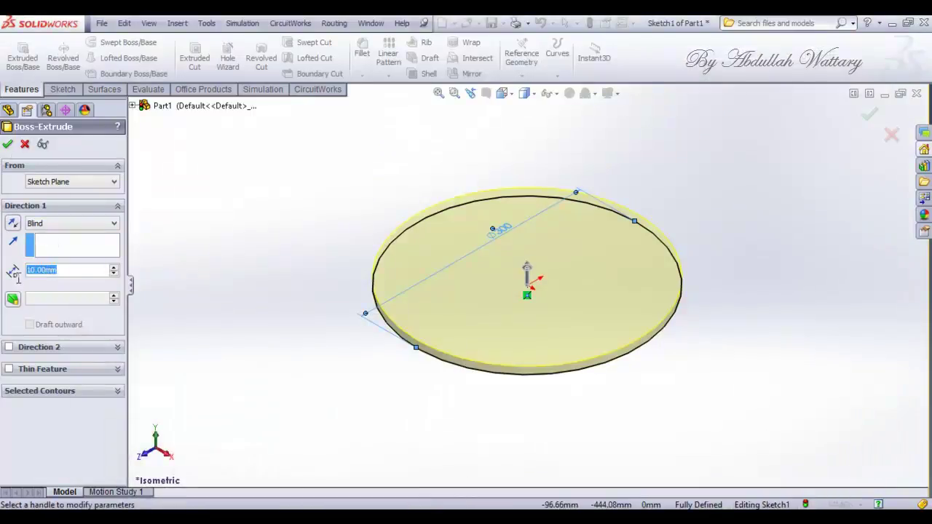
type("80")
key("Return")
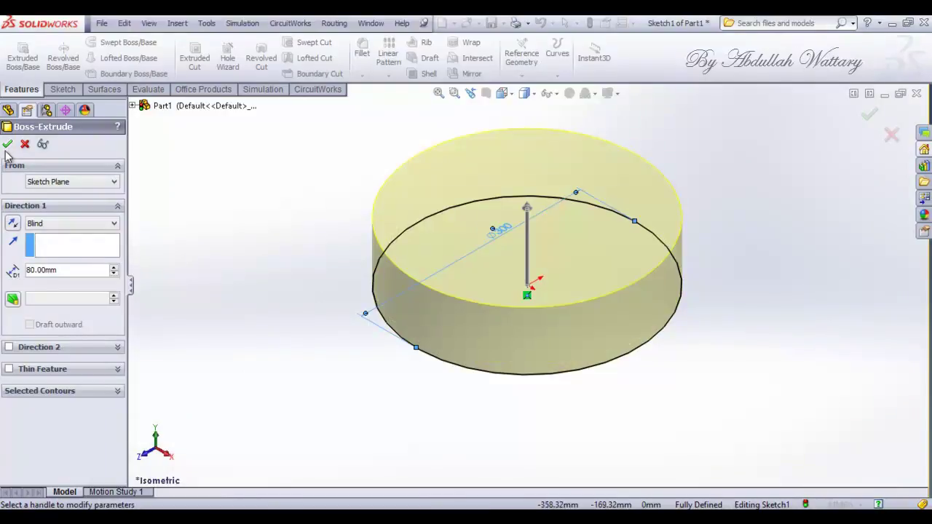
left_click(7, 145)
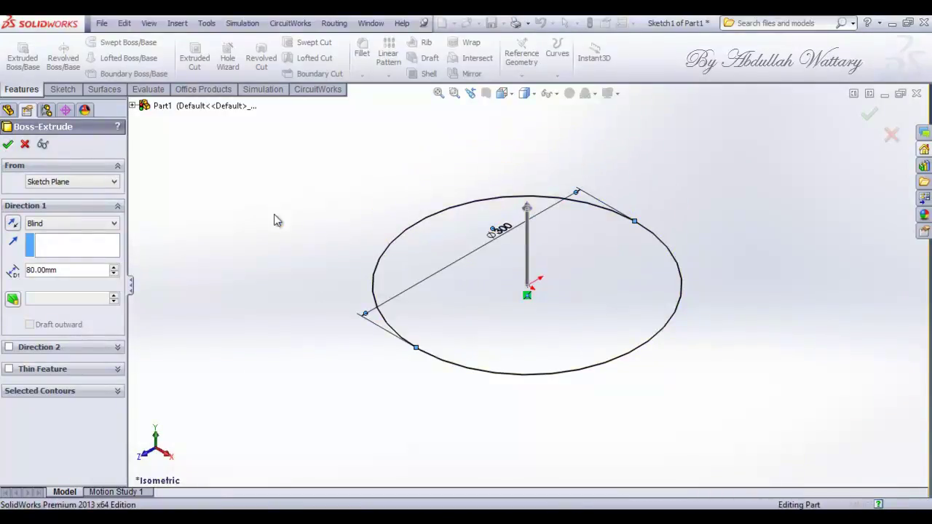
left_click(440, 207)
- Sketch a circle centred at the origin on the disc's top face, viewed Normal To
left_click(482, 166)
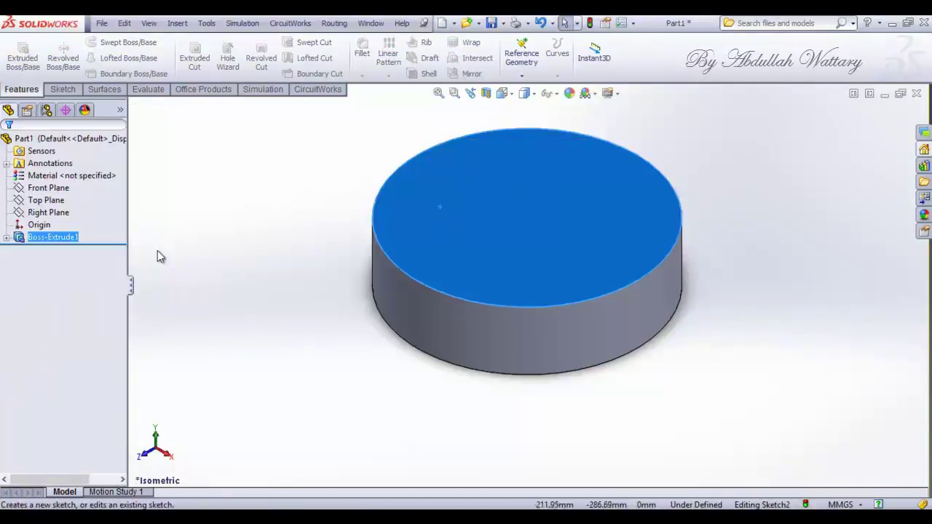
right_click(58, 254)
left_click(86, 229)
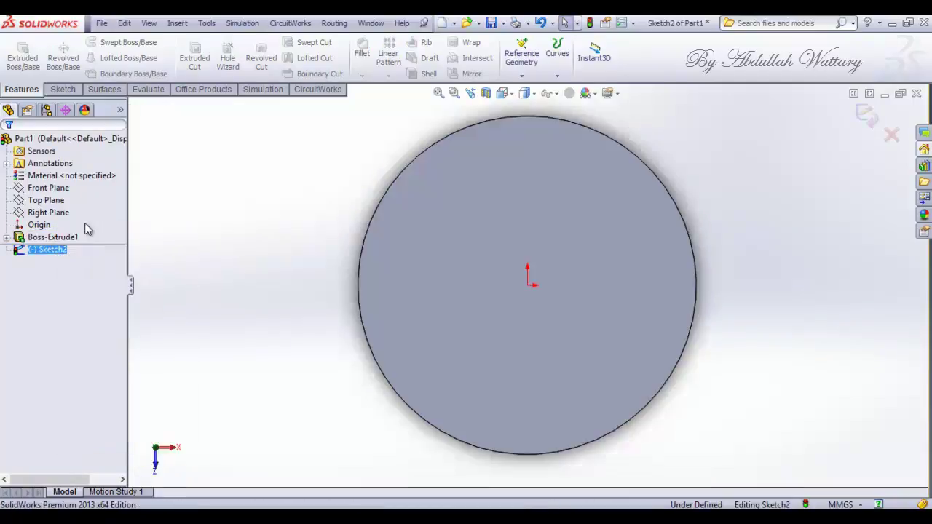
left_click(69, 92)
left_click(107, 42)
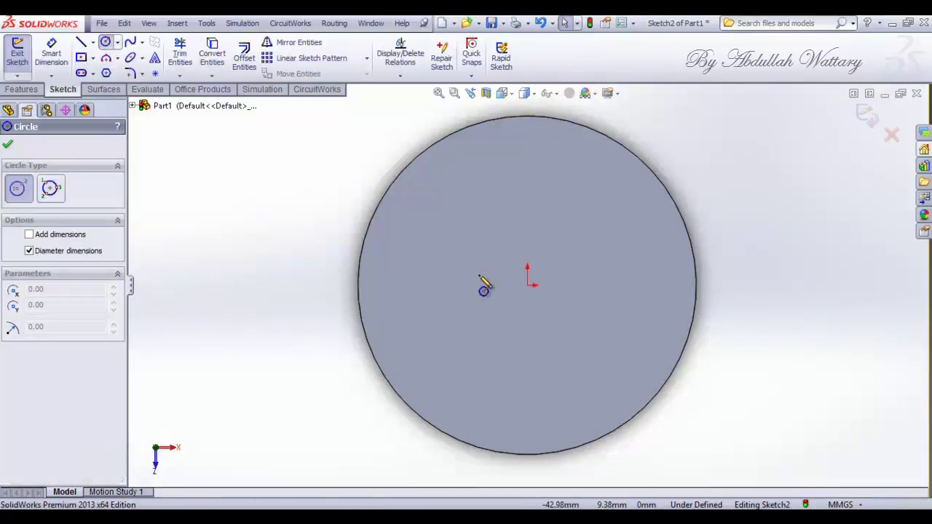
left_click(527, 286)
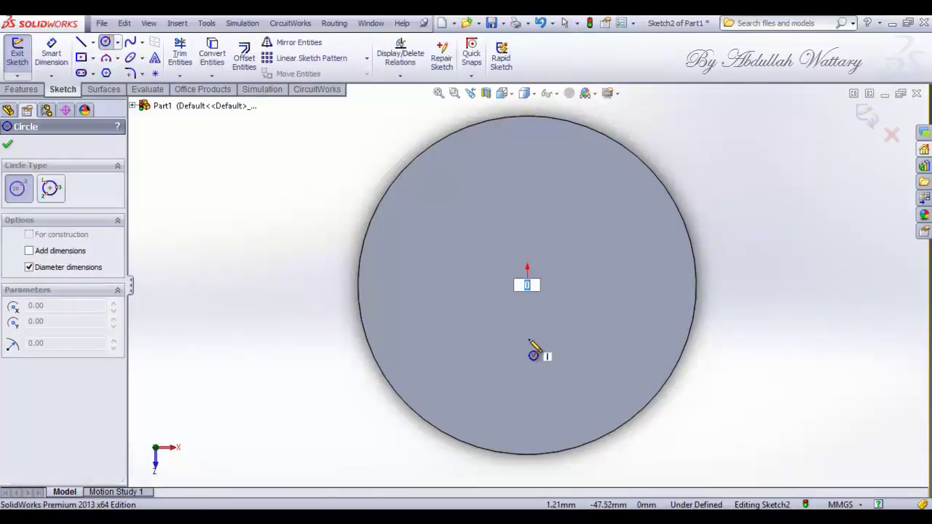
key("Escape")
key("Return")
left_click(527, 286)
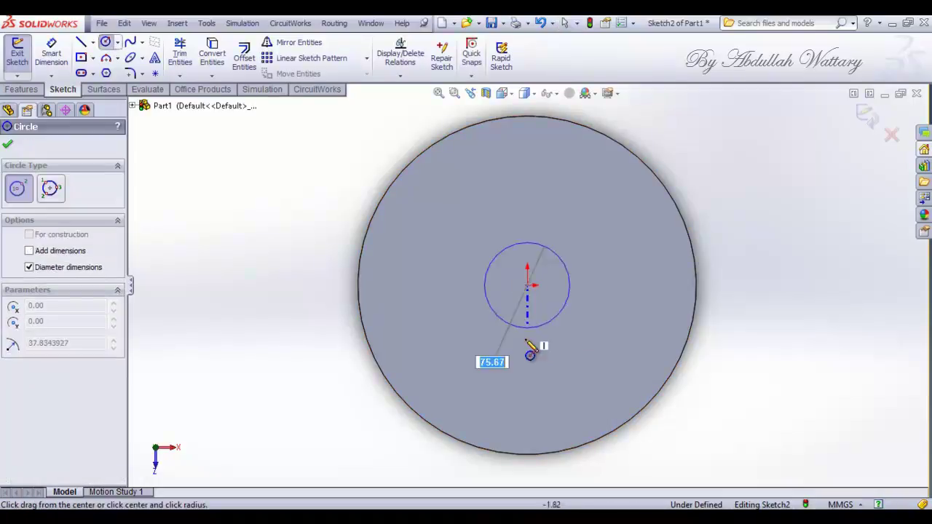
left_click(537, 393)
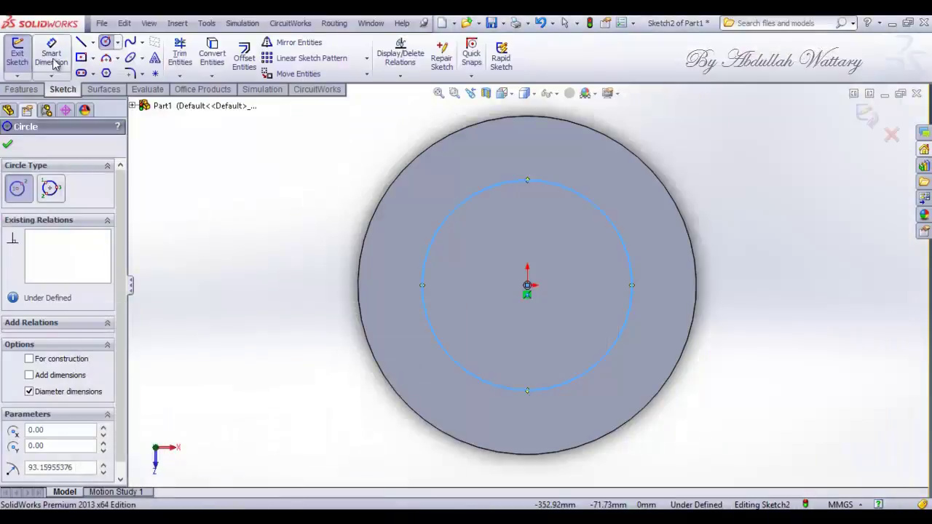
left_click(55, 64)
- Dimension the inner circle to a 200 mm diameter
left_click(440, 243)
left_click(500, 263)
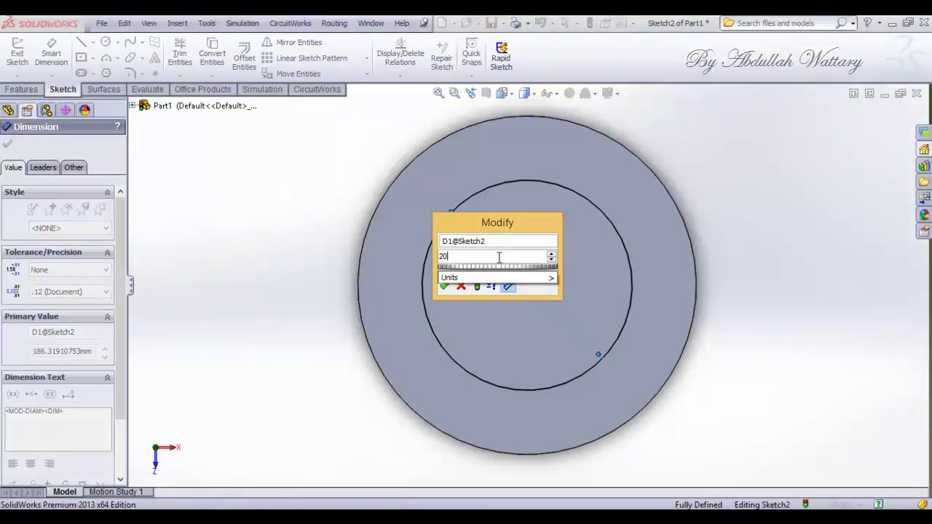
key("Return")
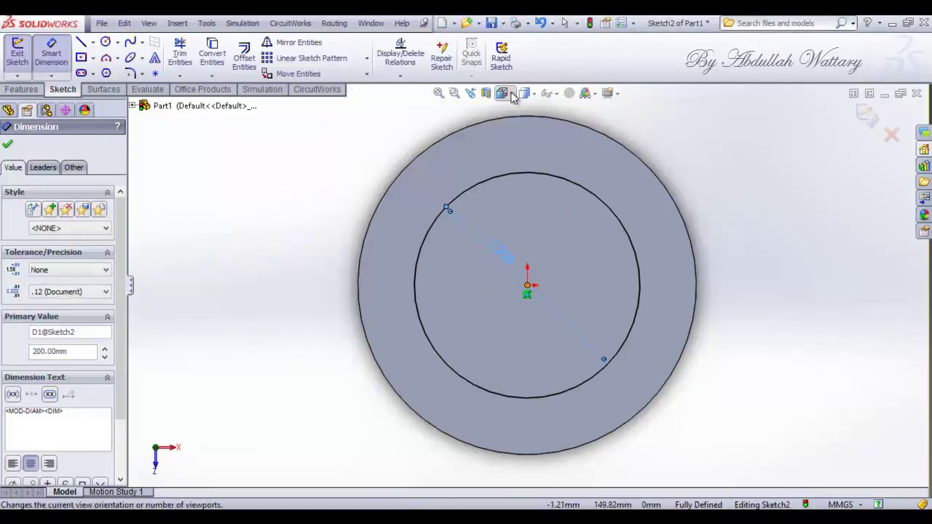
- Extrude the Ø200 circle 400 mm upward as a merged column in isometric view
left_click(504, 94)
left_click(553, 135)
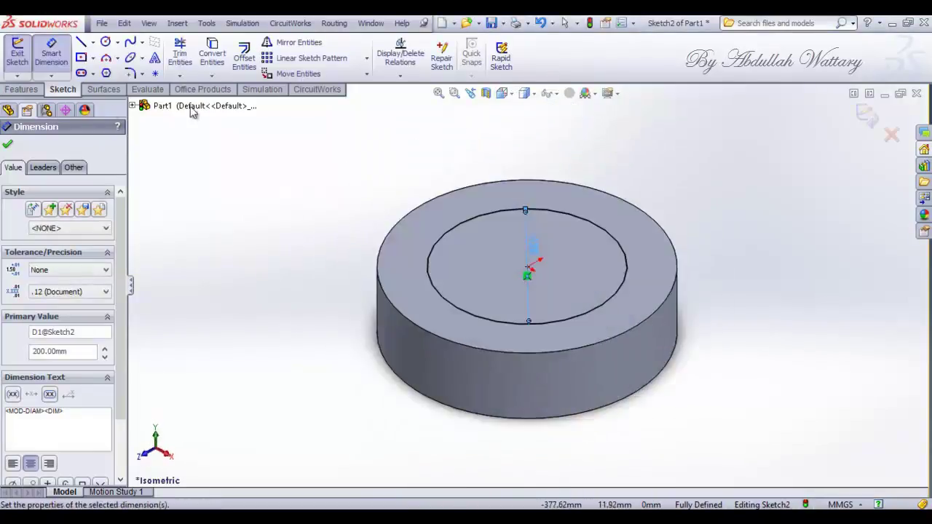
left_click(22, 90)
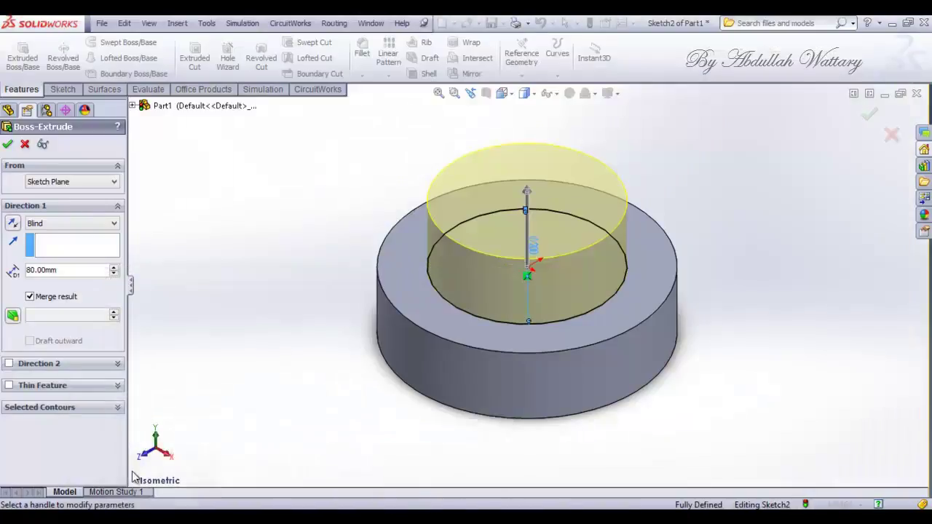
type("400")
key("Return")
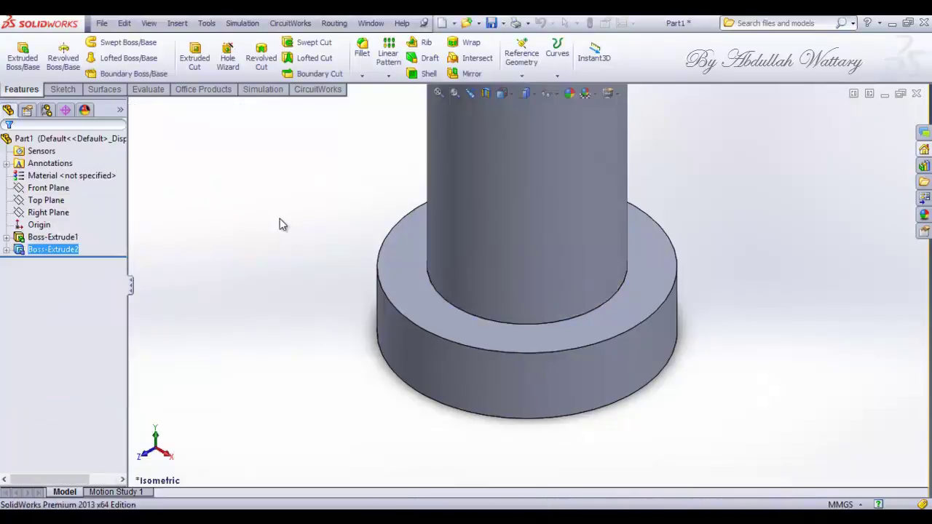
- Finish the column extrusion and start a sketch on its top face, viewed Normal To
key("f")
left_click(527, 140)
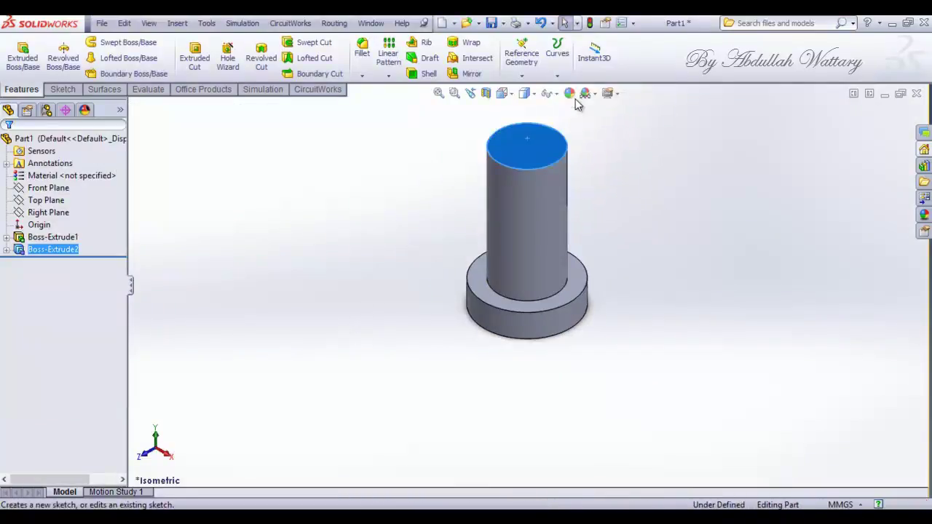
left_click(576, 102)
right_click(67, 269)
key("Escape")
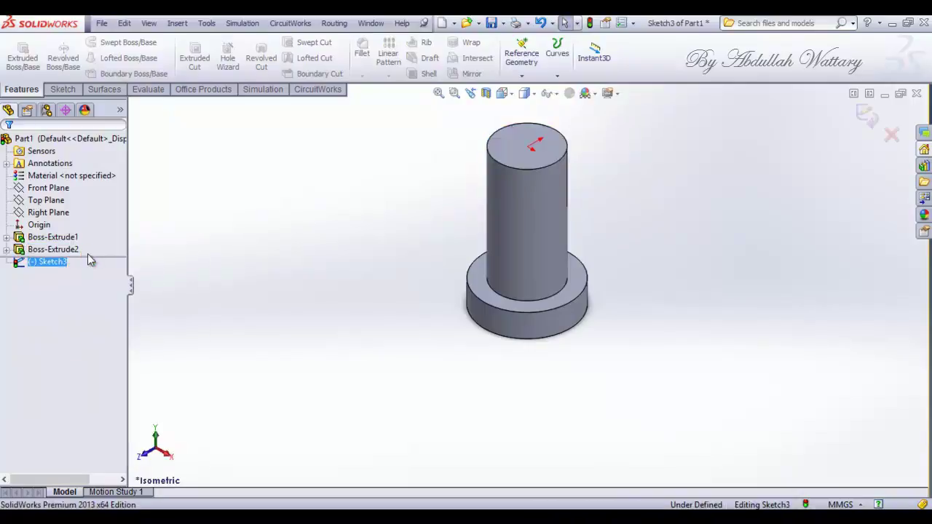
right_click(46, 271)
left_click(84, 244)
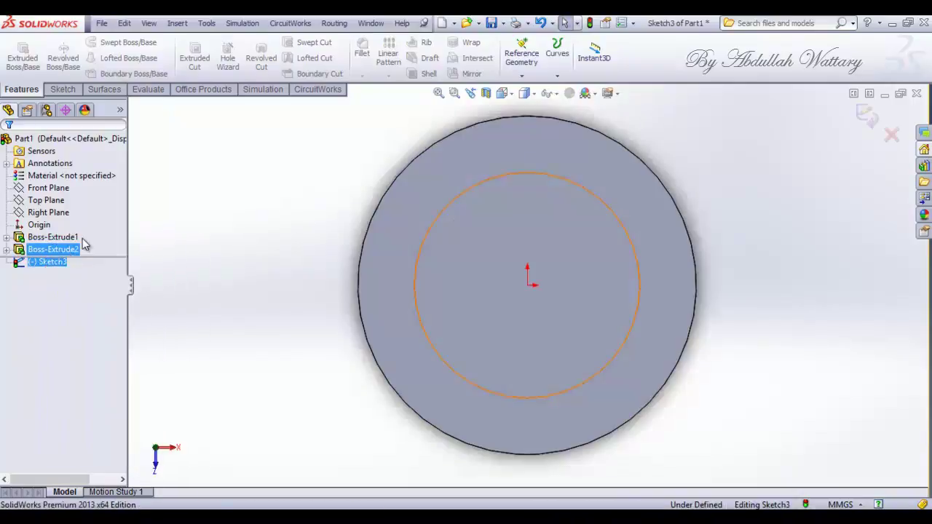
- Draw a circle at the origin and dimension it to 130 mm diameter
left_click(59, 88)
left_click(106, 43)
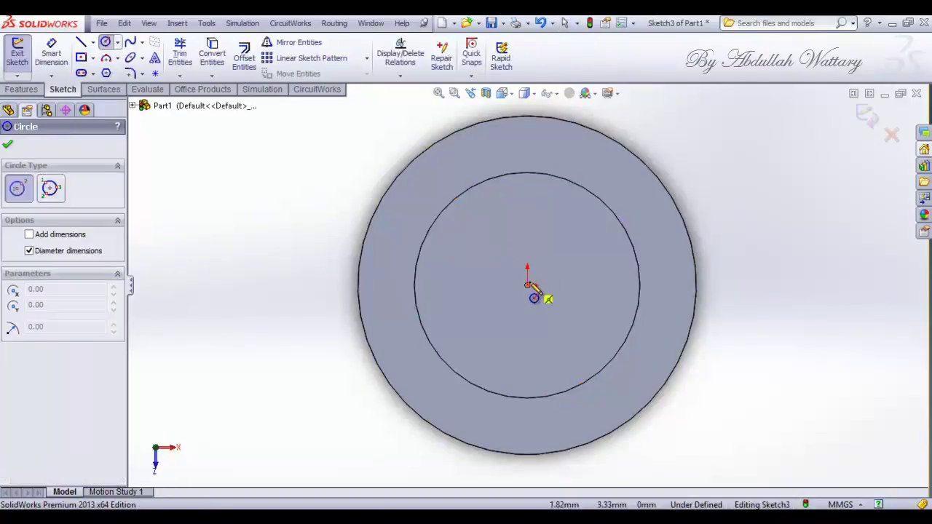
left_click(527, 285)
left_click(557, 351)
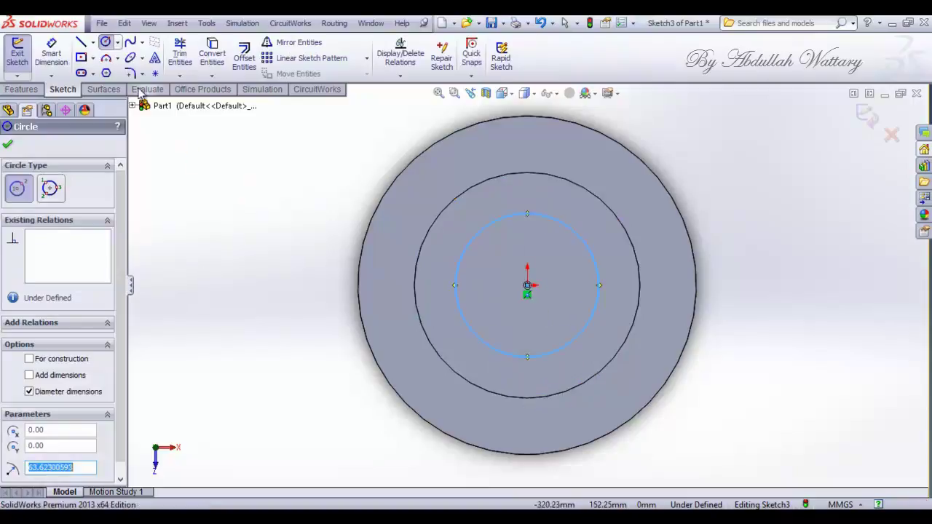
key("Escape")
left_click(459, 273)
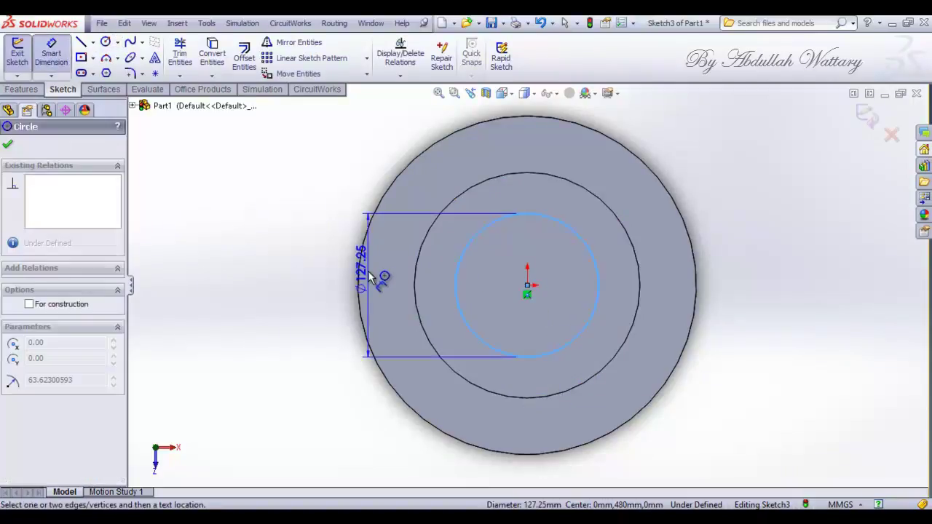
left_click(370, 277)
type("130")
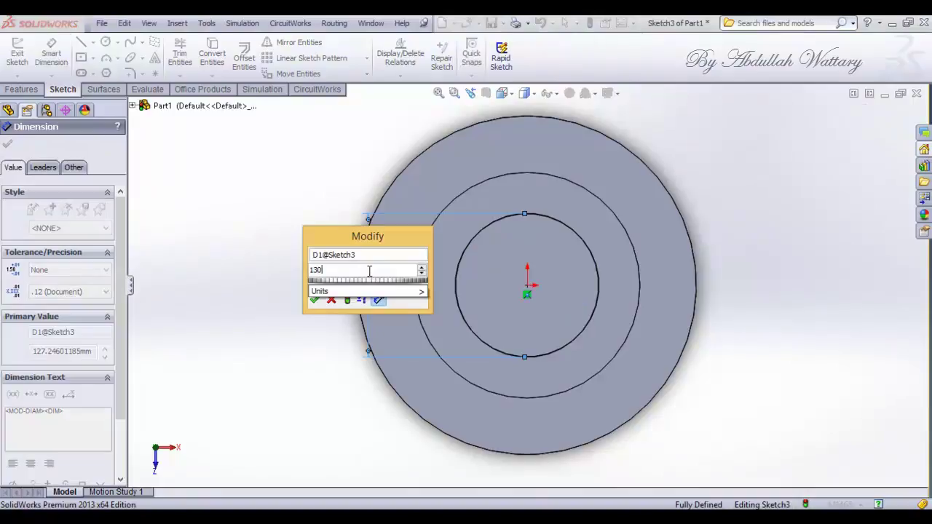
key("Return")
left_click(509, 96)
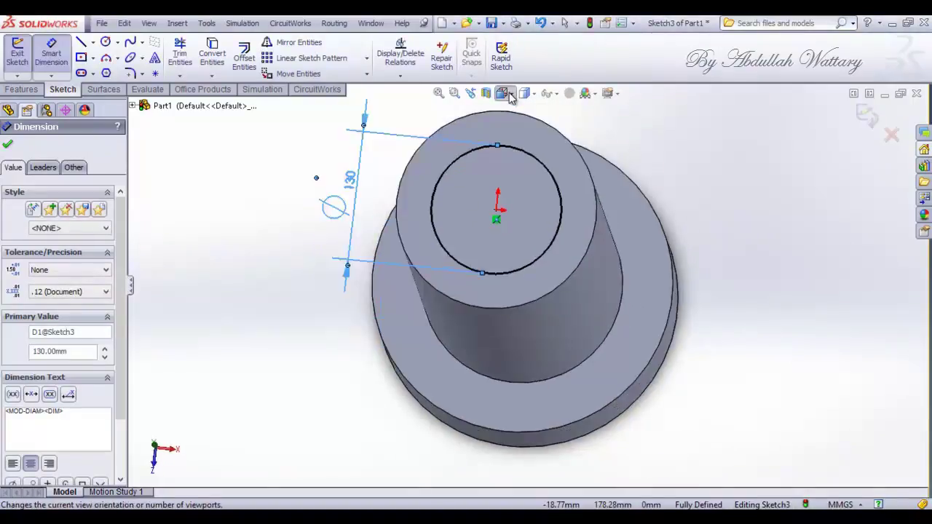
- Extrude the Ø130 circle 70 mm and select the new cylinder's top face
left_click(504, 94)
left_click(572, 131)
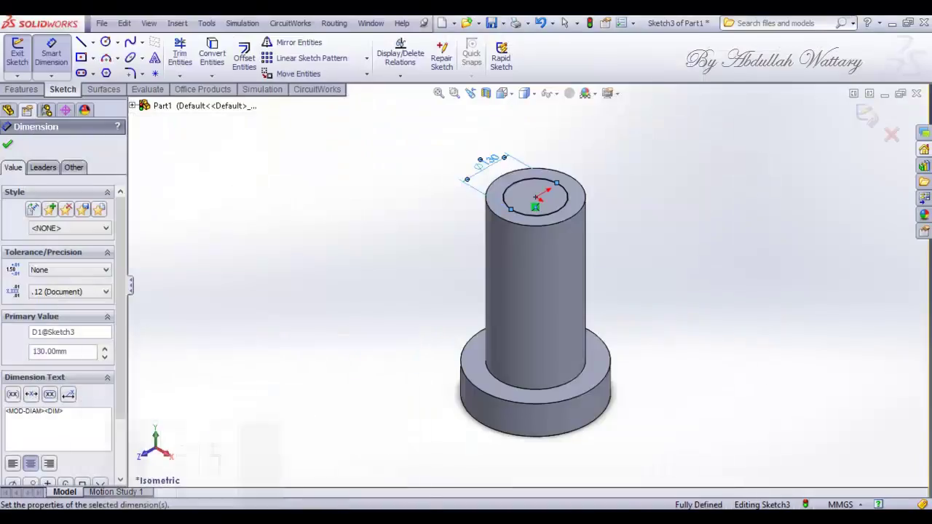
left_click(22, 90)
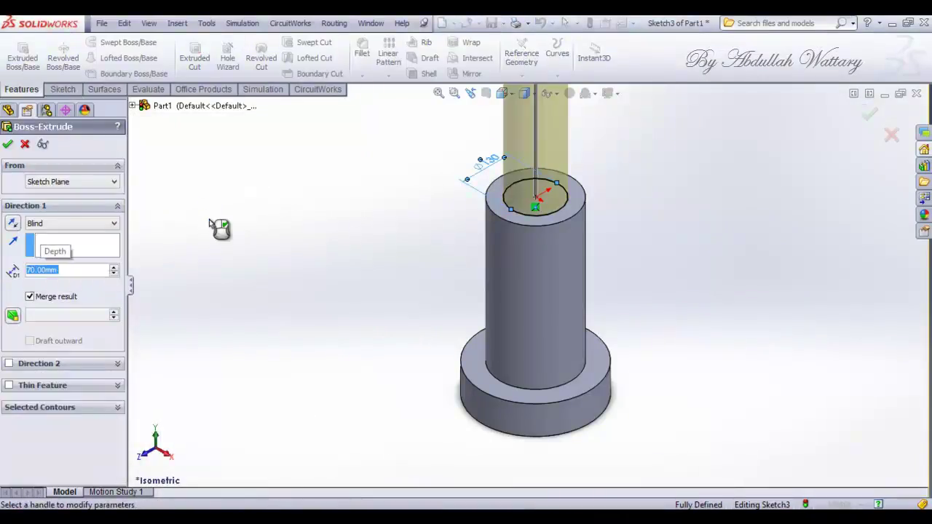
left_click(9, 145)
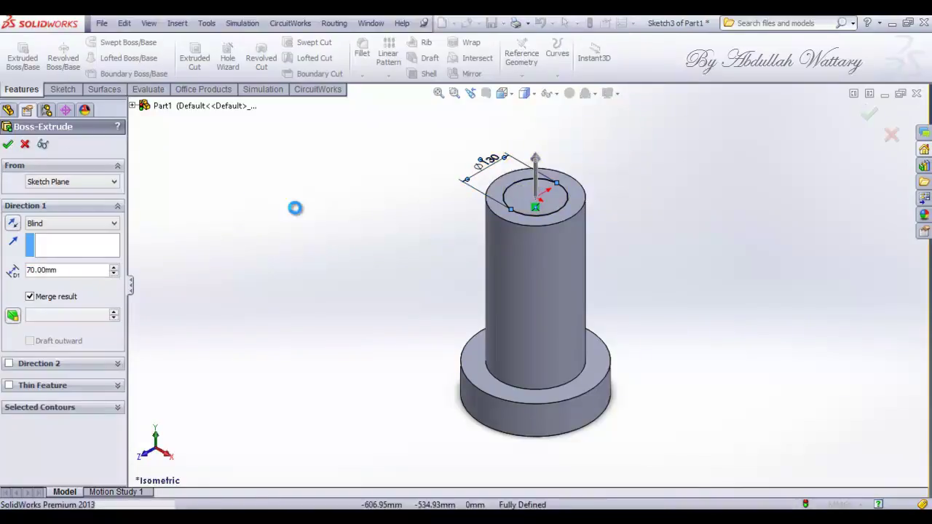
left_click(535, 162)
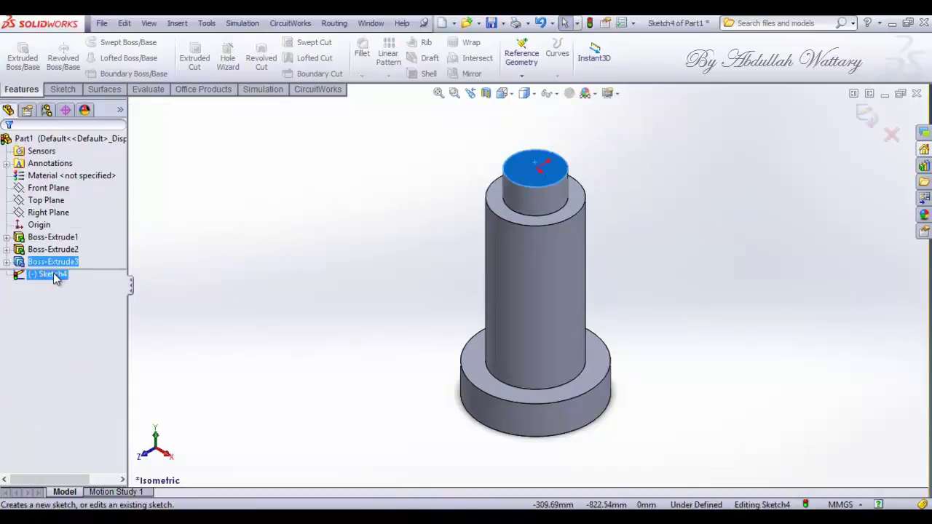
- Sketch a radius-100 (Ø200) circle centred at the origin on the cylinder's top face
right_click(51, 274)
left_click(73, 251)
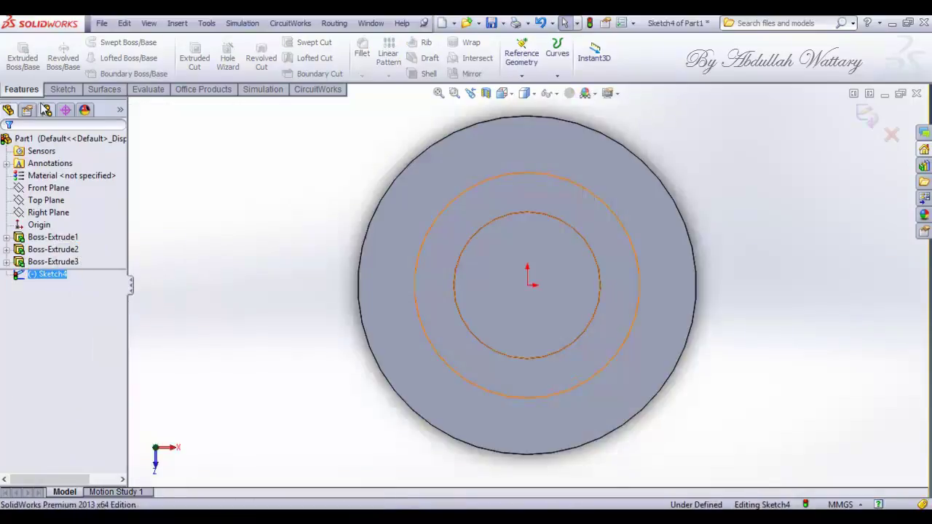
left_click(62, 89)
left_click(105, 42)
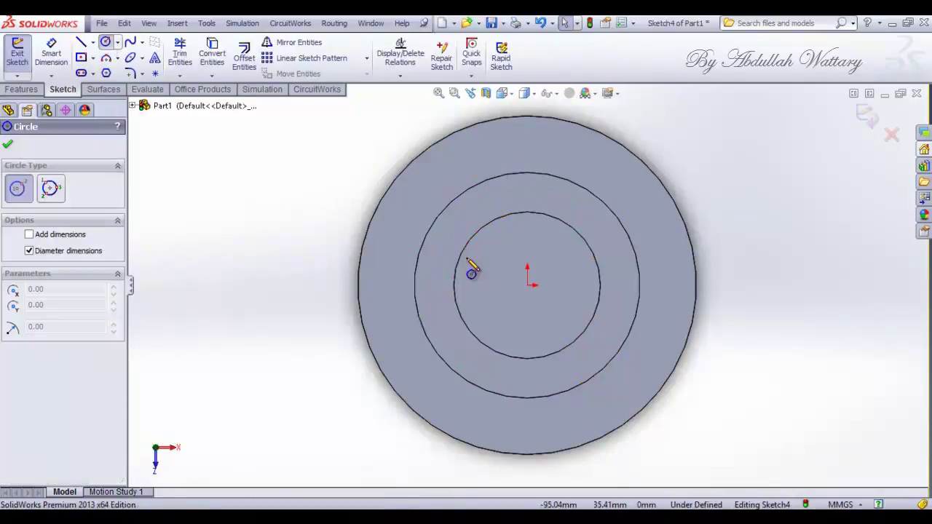
left_click(528, 286)
left_click(630, 355)
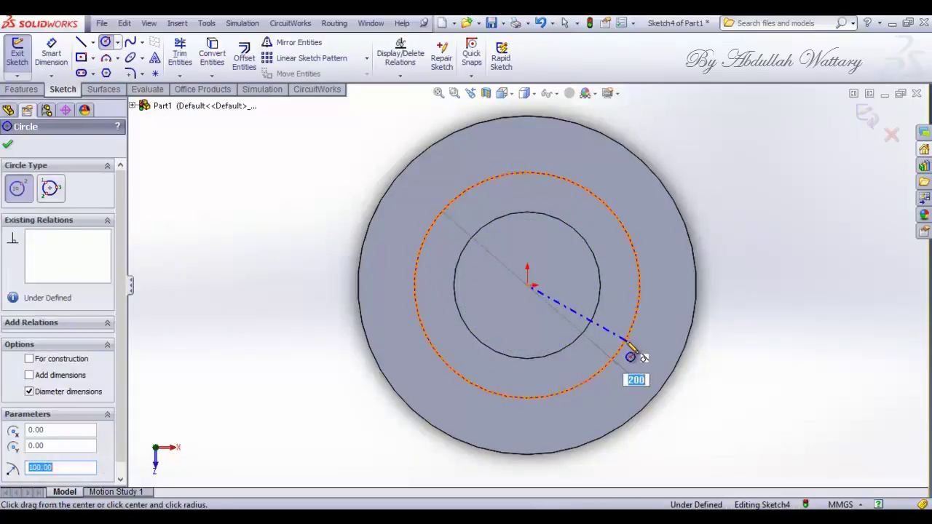
- Extrude the Ø200 circle 100 mm to form the head
left_click(502, 93)
left_click(504, 95)
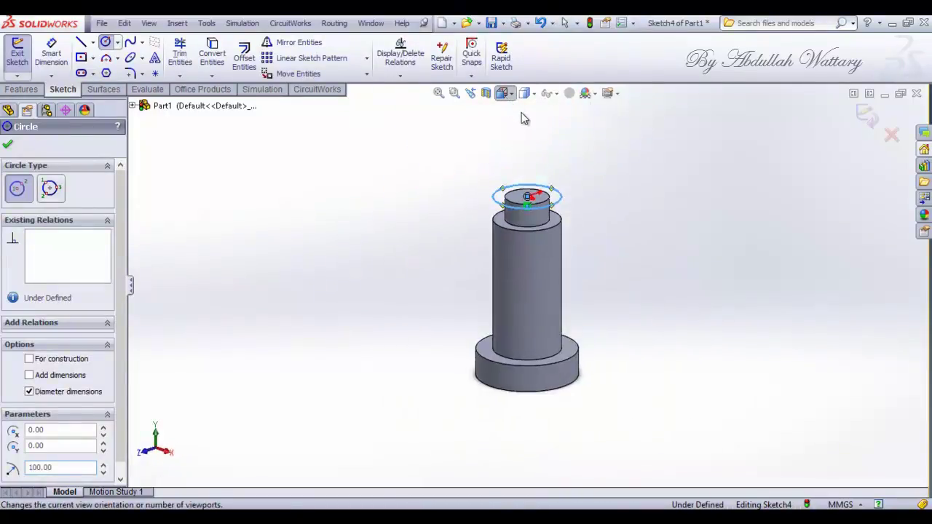
left_click(574, 129)
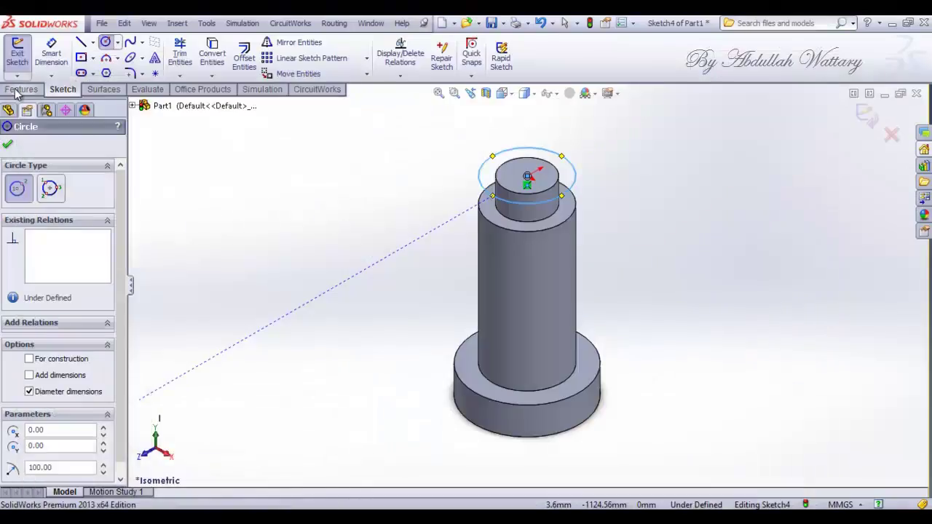
left_click(21, 89)
left_click(23, 57)
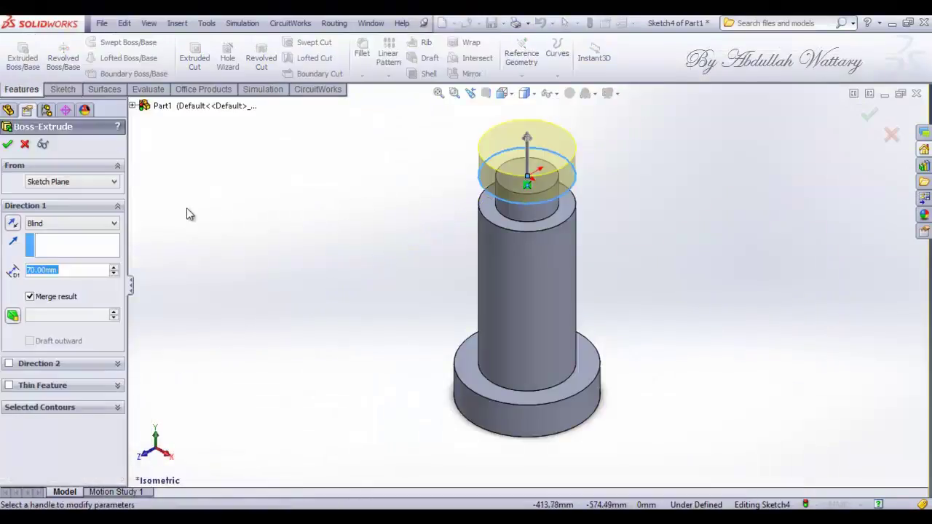
type("100")
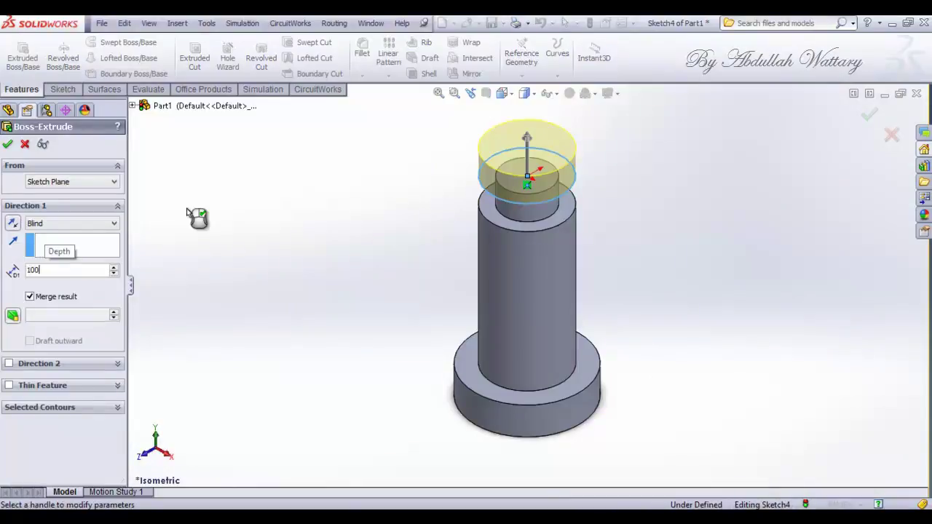
key("Return")
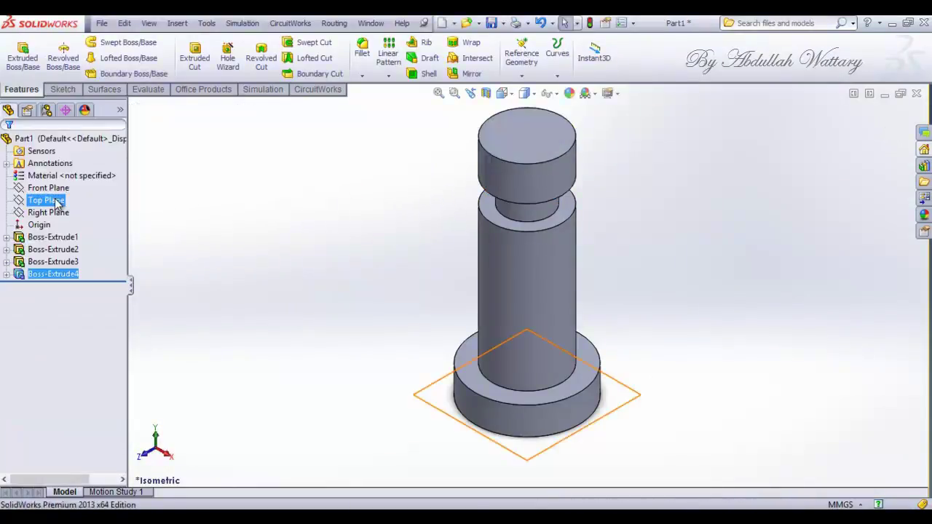
- On the Front Plane, draw a short vertical line up from the head's top centre and a horizontal line
left_click(52, 188)
left_click(65, 171)
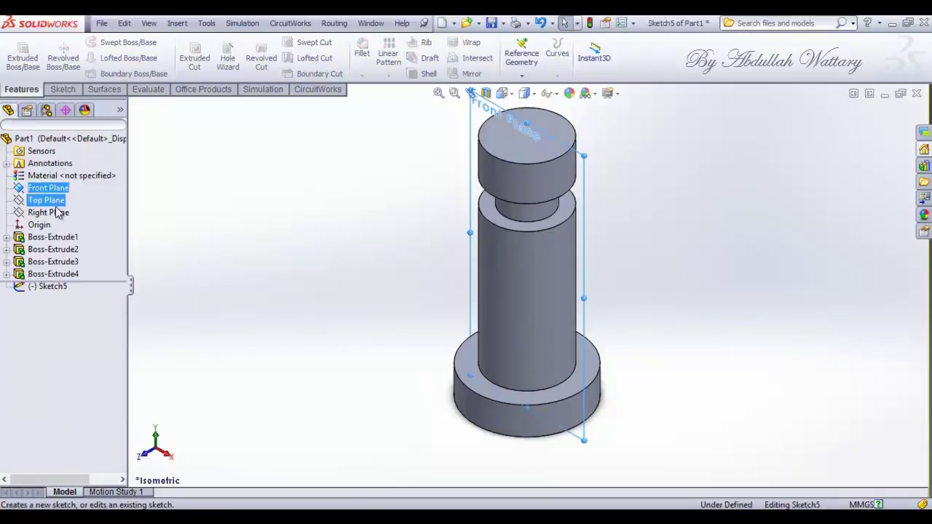
right_click(54, 286)
left_click(72, 271)
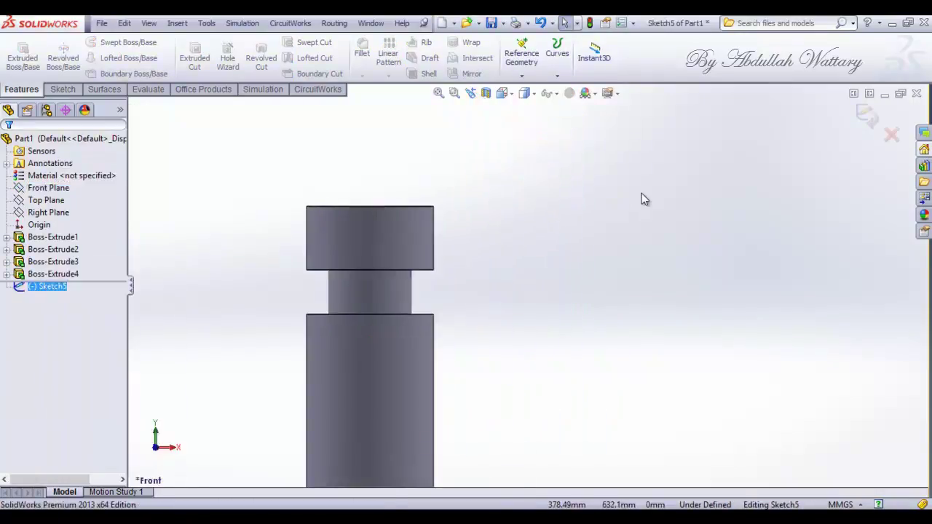
left_click(63, 89)
left_click(81, 42)
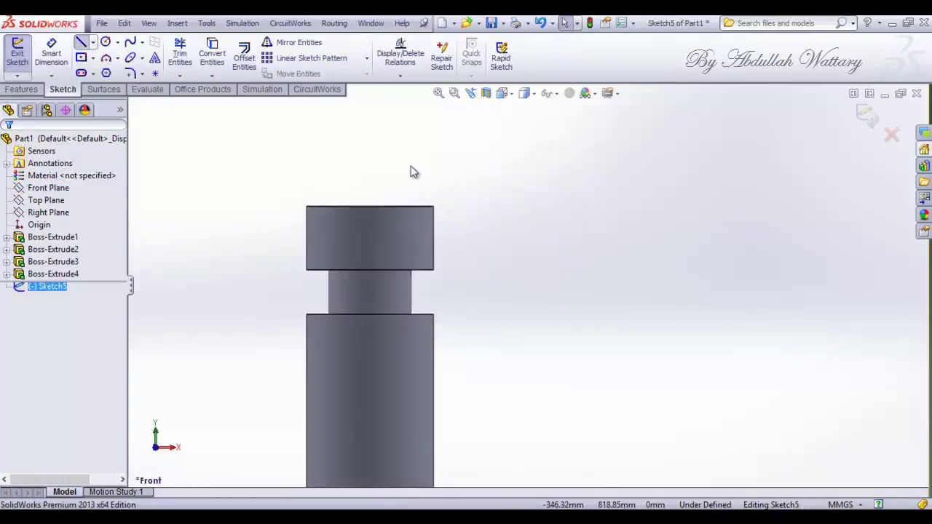
left_click(369, 206)
left_click(369, 176)
left_click(433, 176)
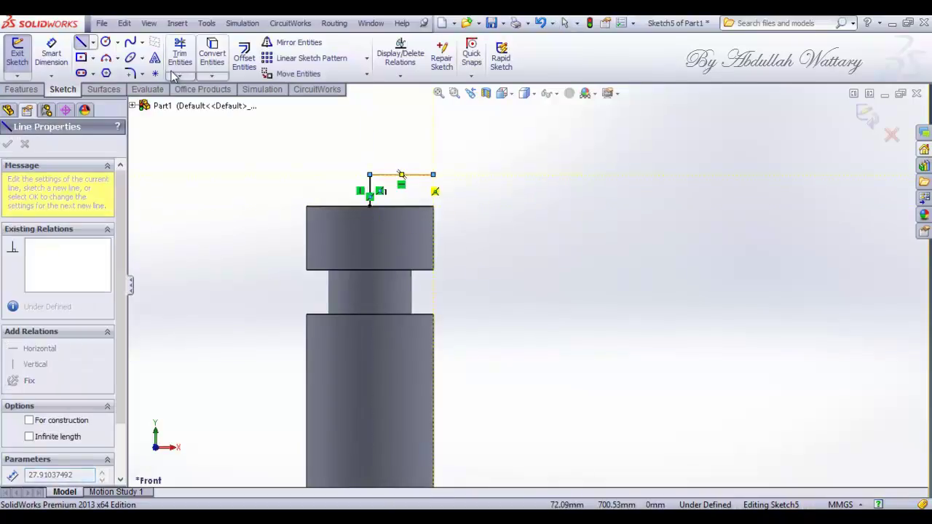
key("d")
key("Escape")
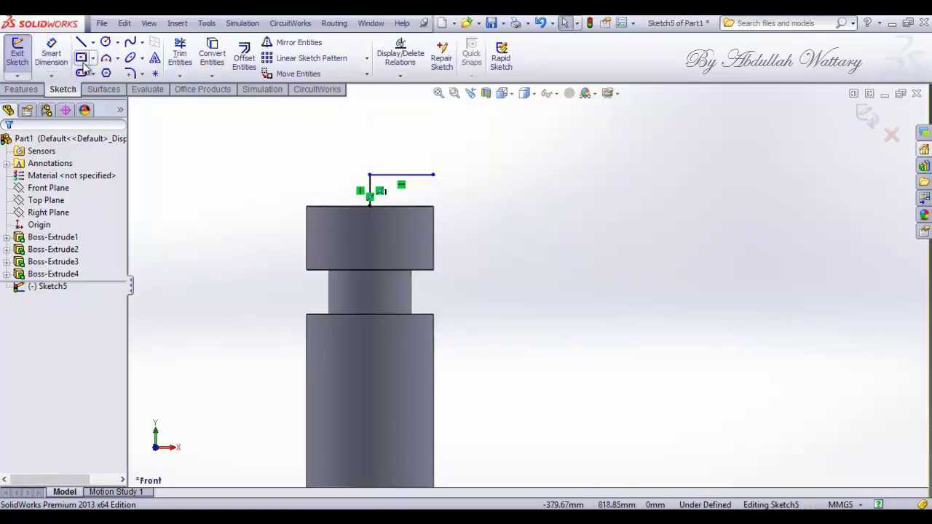
- Dimension the vertical line to 20 mm and the top line to 80 mm
left_click(51, 55)
left_click(372, 191)
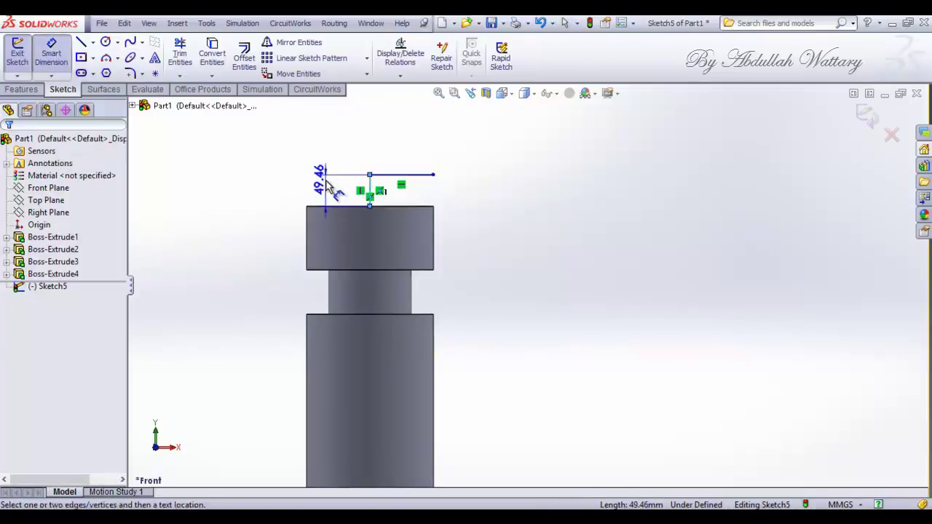
left_click(321, 184)
type("20")
key("Return")
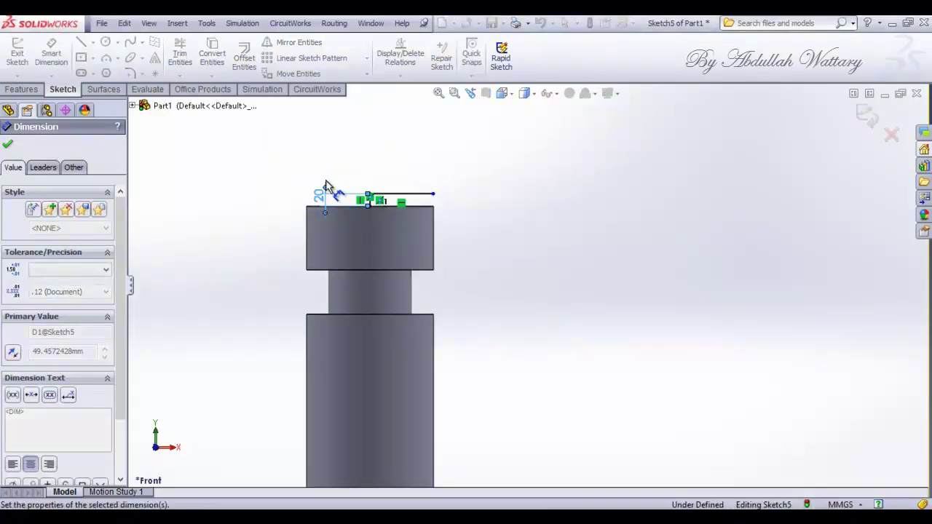
left_click(419, 198)
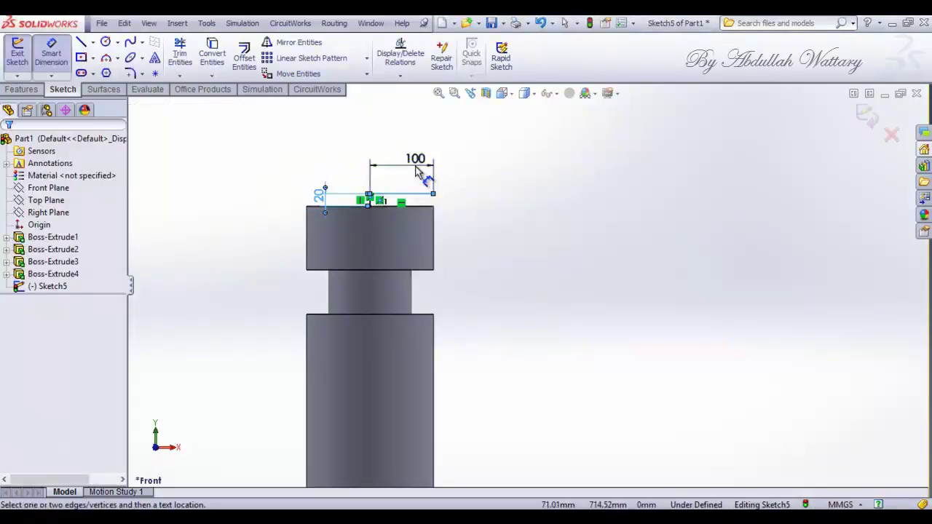
left_click(417, 166)
type("80")
key("Return")
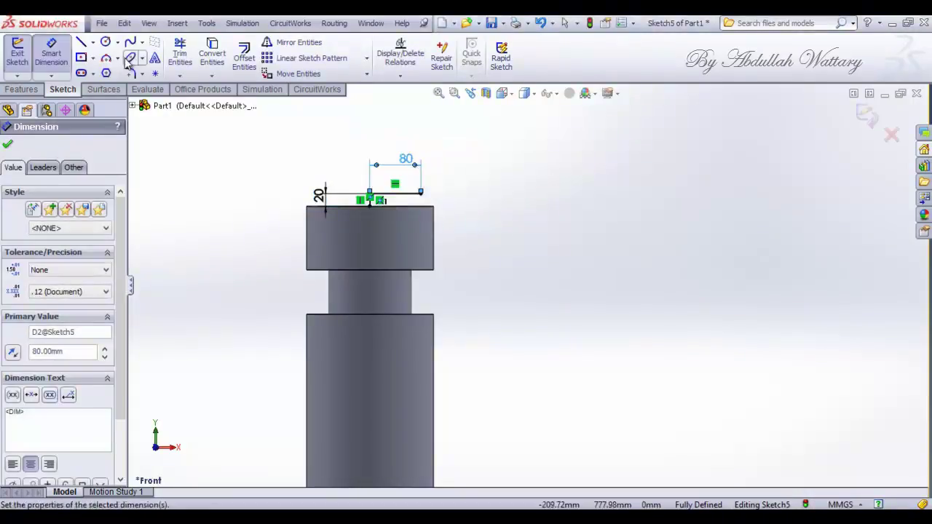
- Add the angled edge from the top line's right end down to the head's corner
left_click(81, 44)
scroll(411, 204, "down", 4)
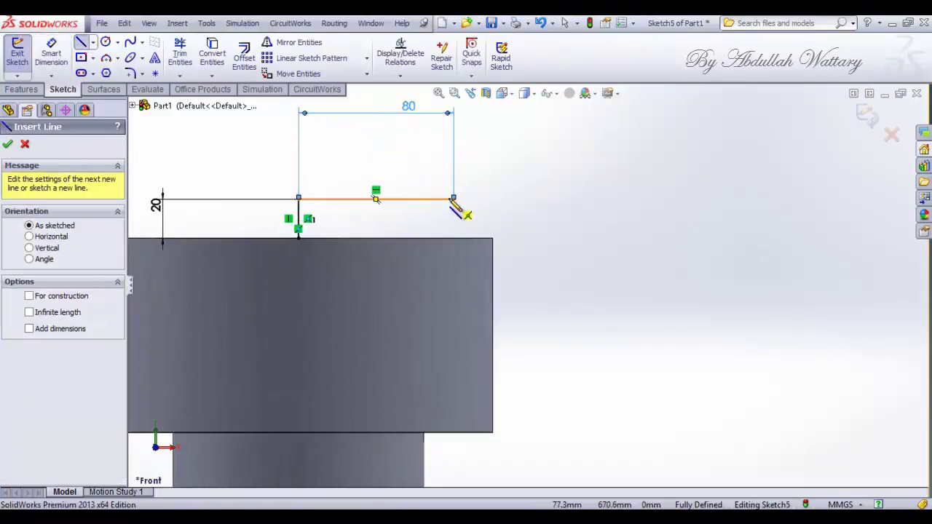
left_click(298, 238)
left_click(493, 238)
left_click(453, 199)
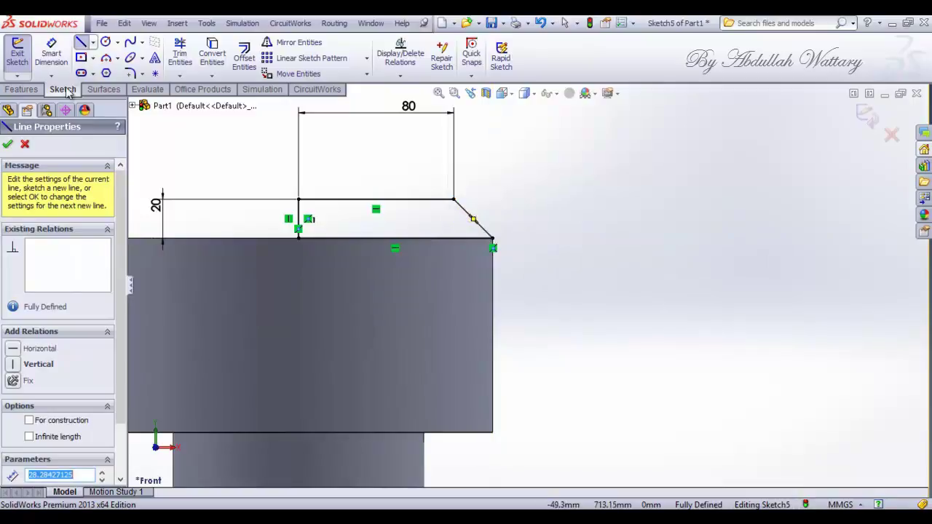
left_click(37, 91)
- Revolve the profile 360° about its vertical line to form the tapered cap
left_click(62, 58)
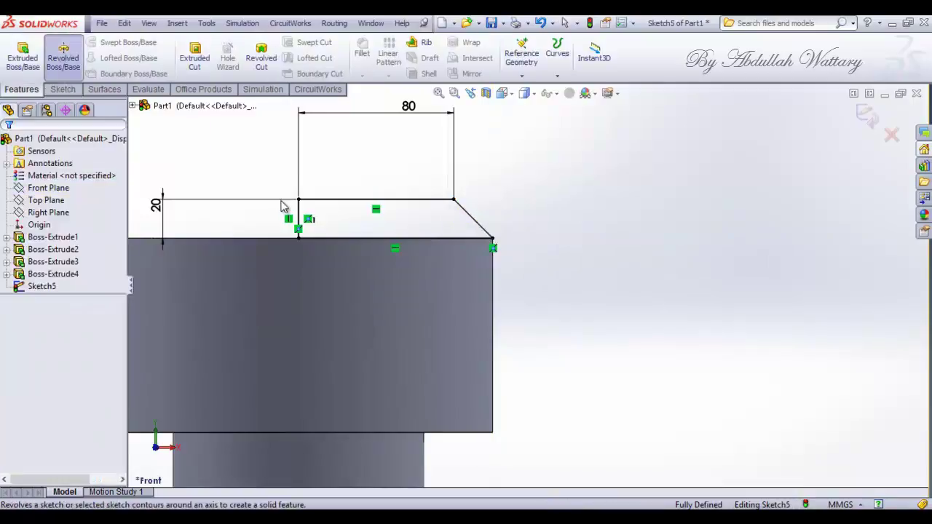
left_click(299, 219)
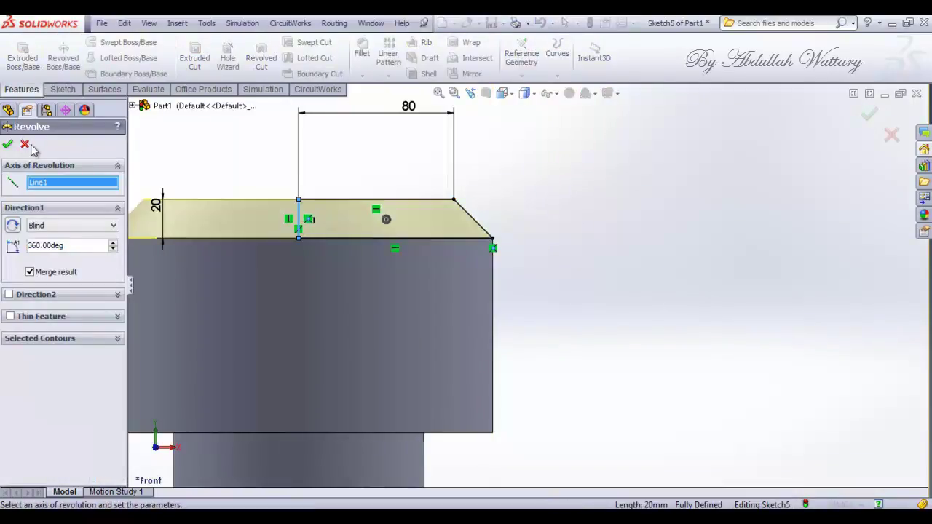
key("Return")
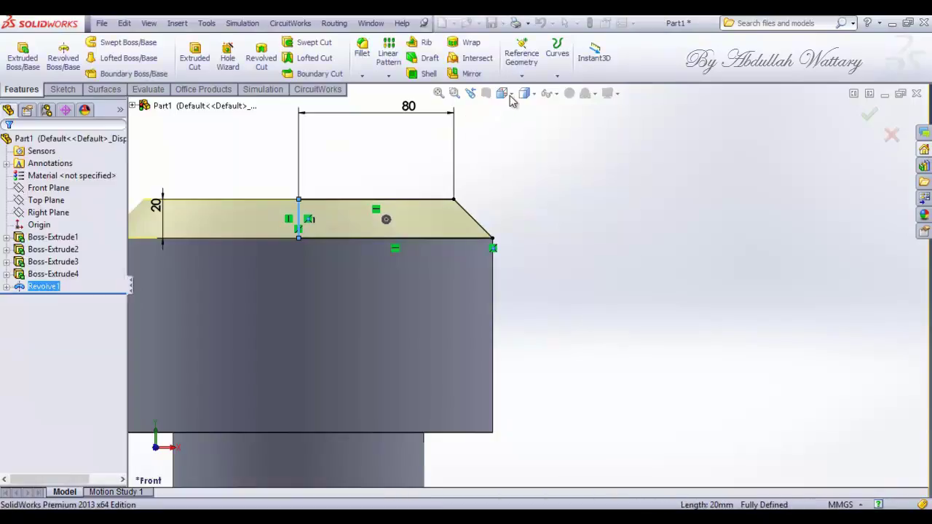
left_click(512, 94)
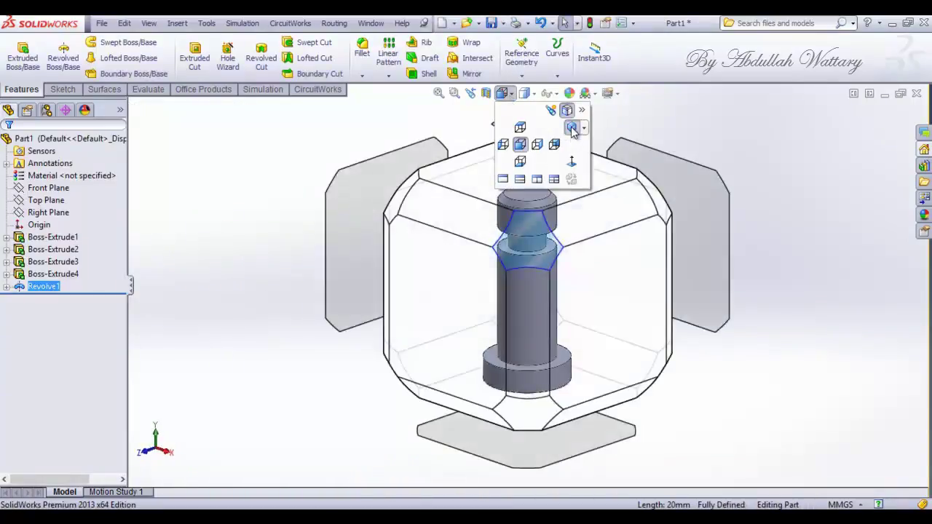
left_click(567, 131)
left_click(40, 201)
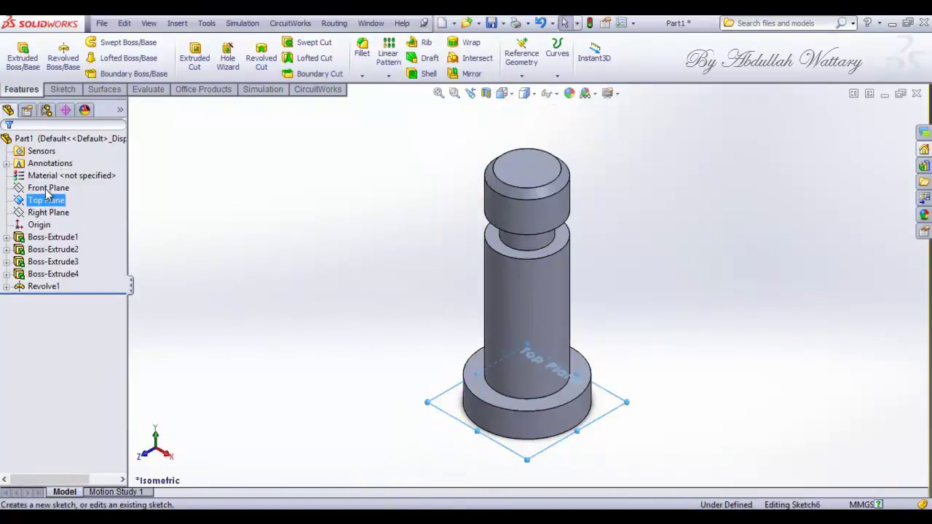
- Draw a centre-point rectangle anchored at the origin on the Top Plane
left_click(47, 178)
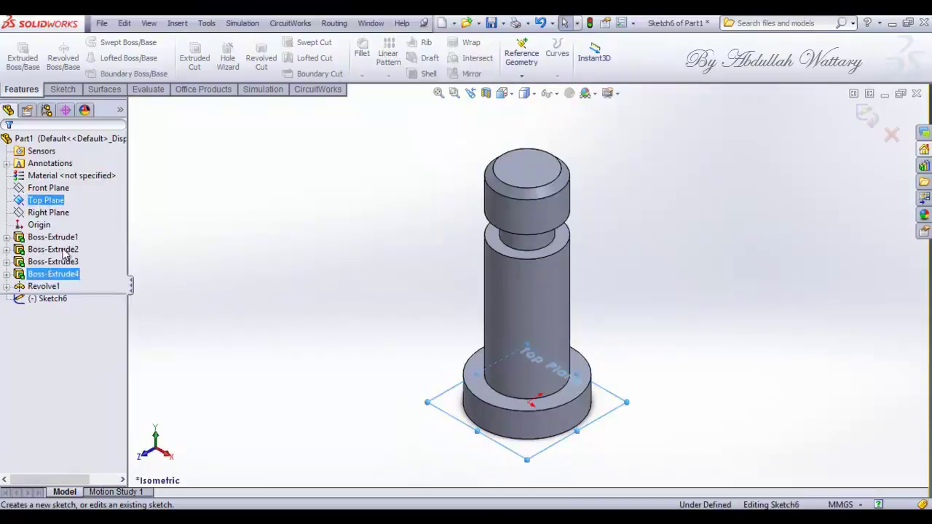
left_click(64, 89)
left_click(92, 58)
left_click(120, 83)
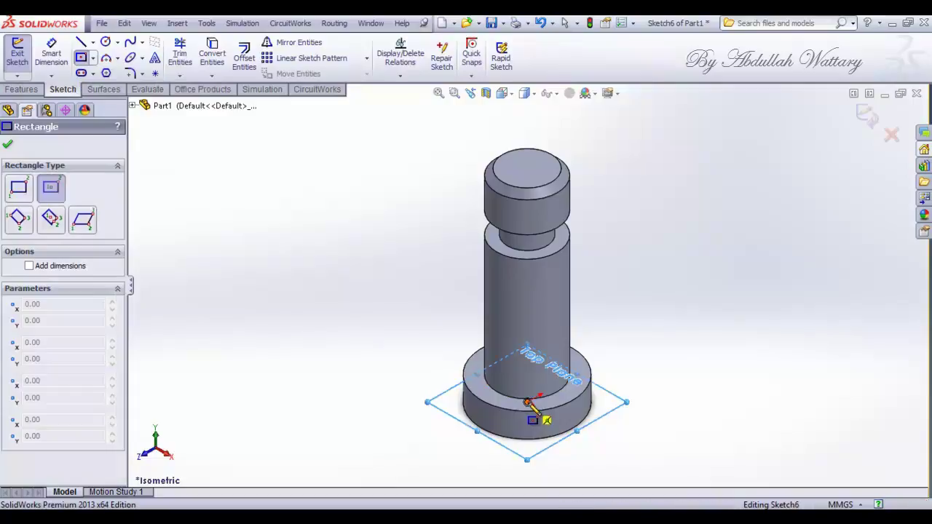
left_click(527, 402)
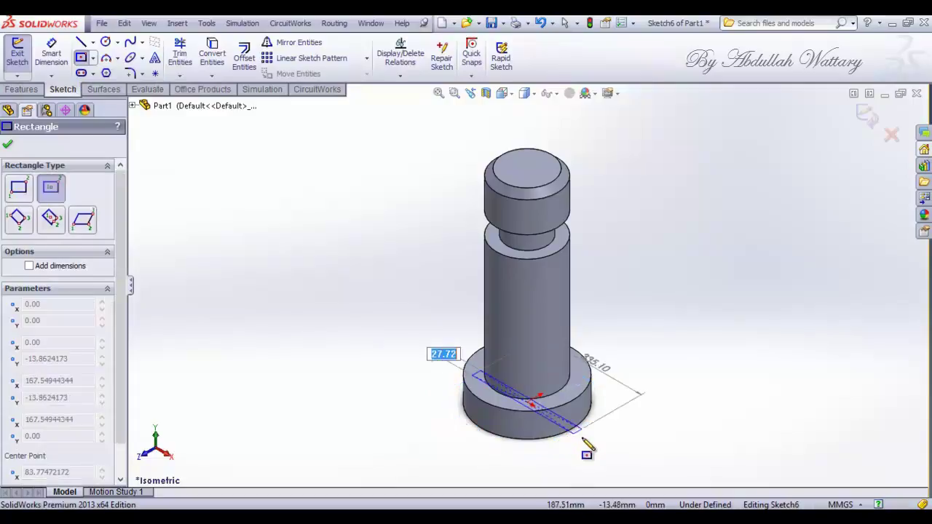
left_click(691, 408)
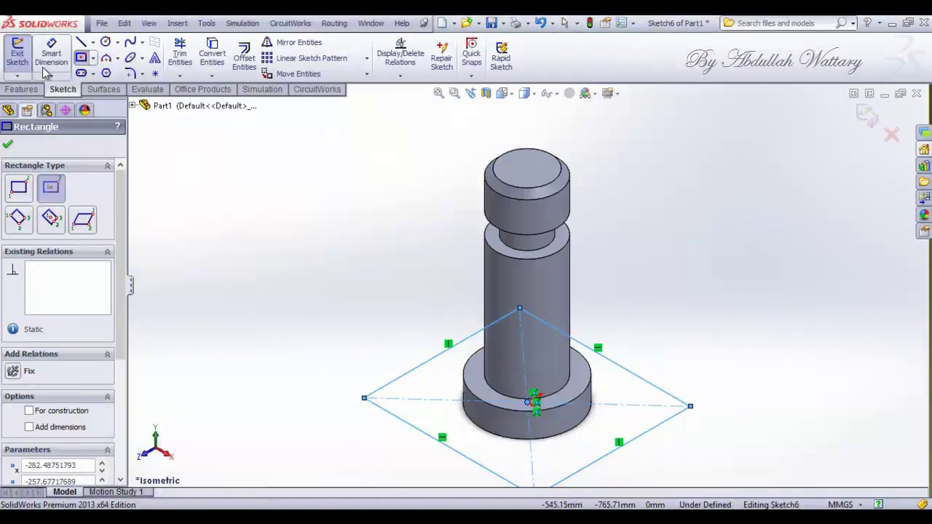
- Dimension the rectangle's edges to 600 mm and 560 mm
left_click(45, 64)
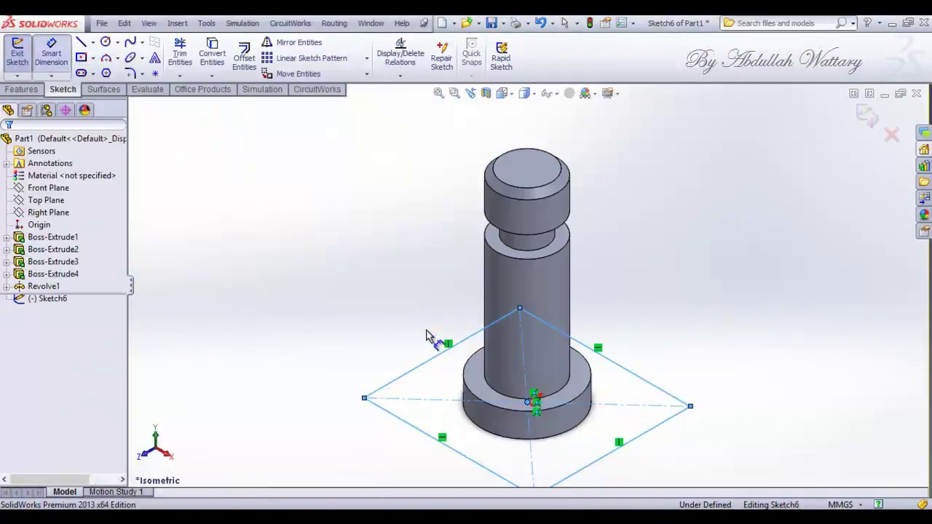
left_click(422, 368)
left_click(396, 344)
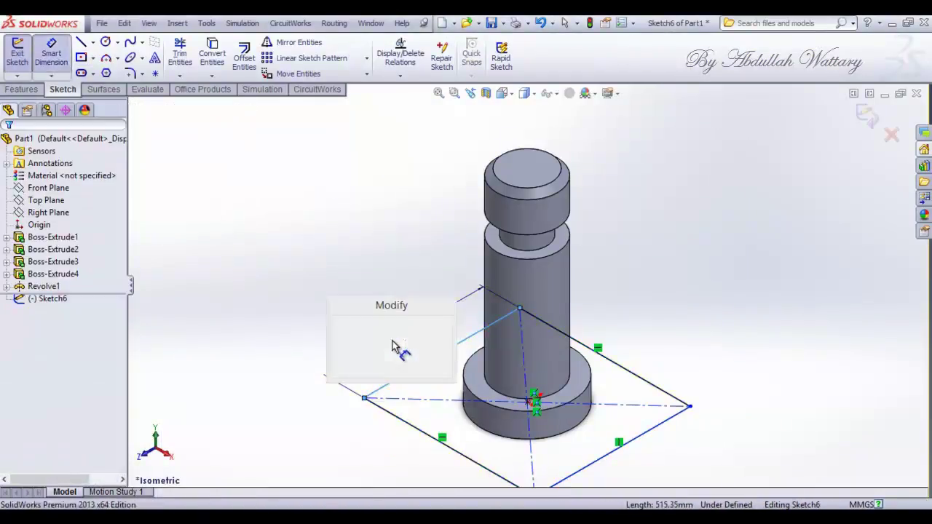
type("600")
key("Return")
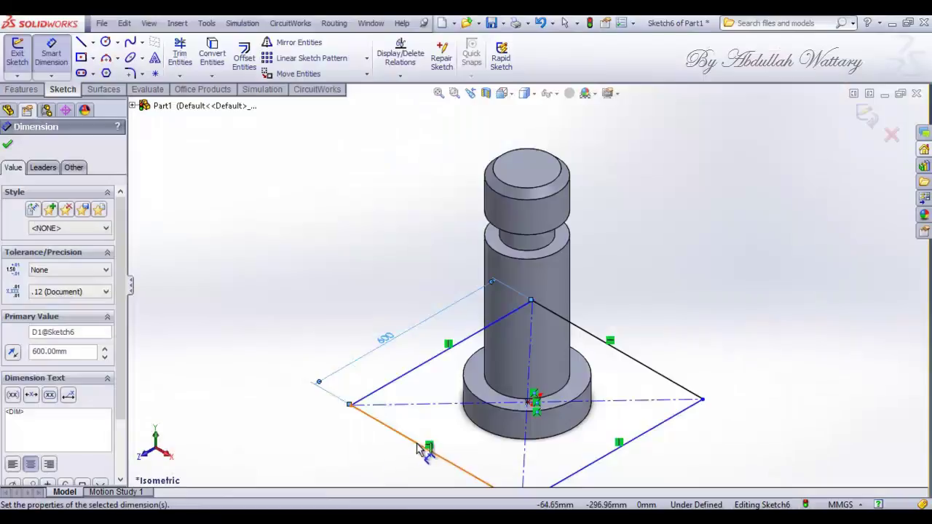
left_click(419, 447)
left_click(386, 458)
type("560")
key("Return")
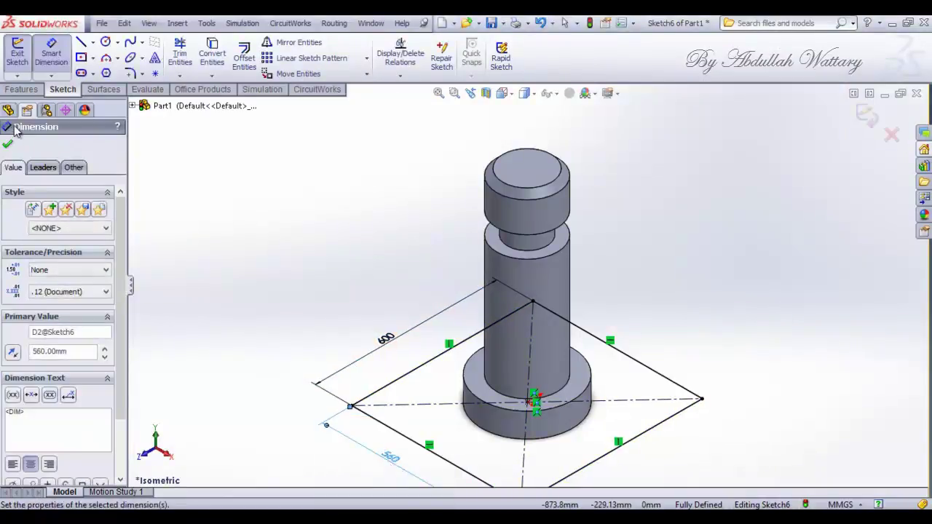
- Exit the rectangle sketch and start an Extruded Boss/Base on it
left_click(8, 146)
left_click(21, 89)
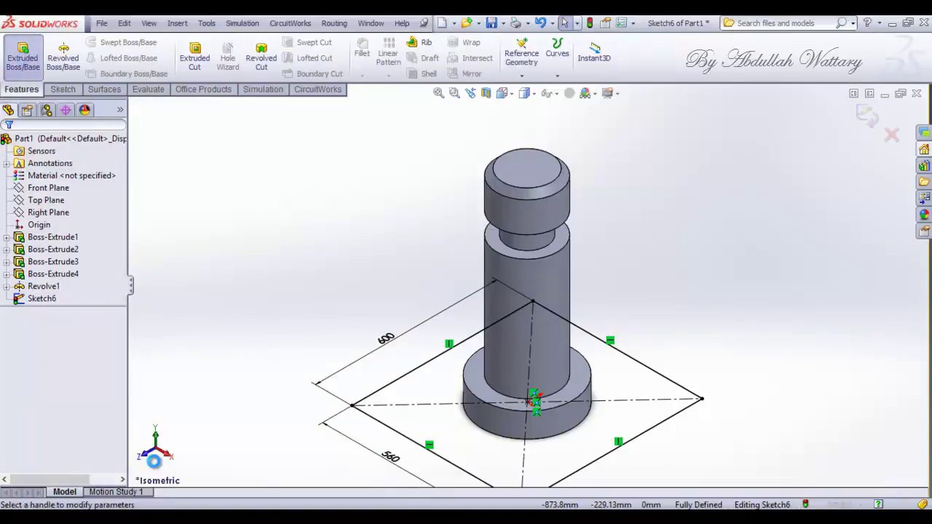
left_click(23, 57)
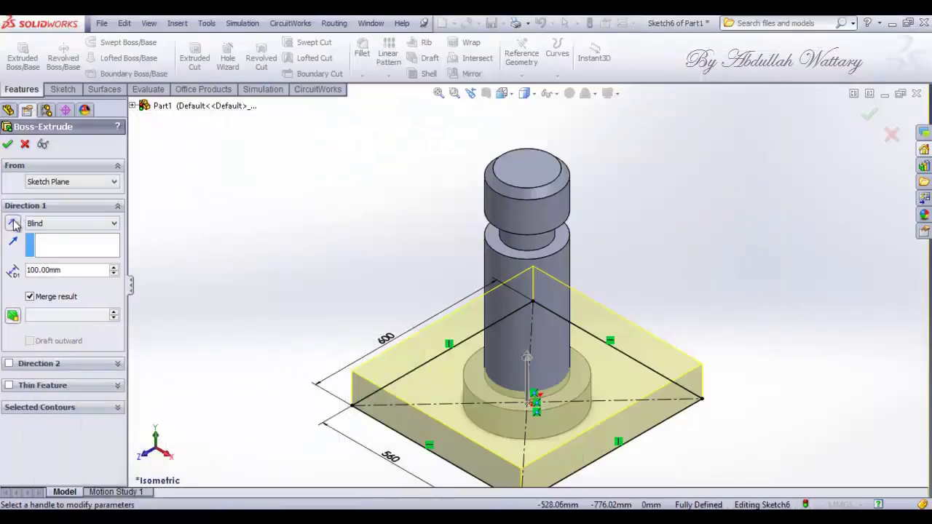
- Extrude the plate 80 mm downward, then start a sketch on its front face
left_click(13, 225)
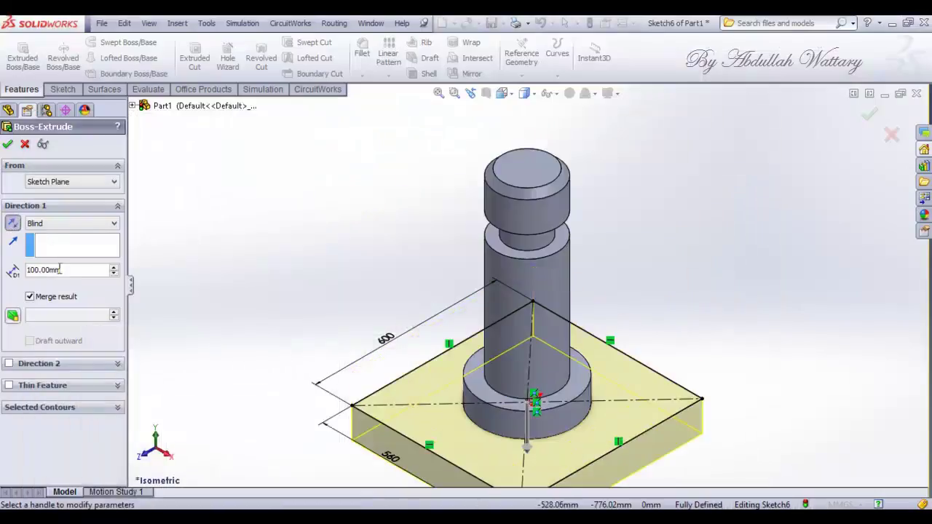
type("80")
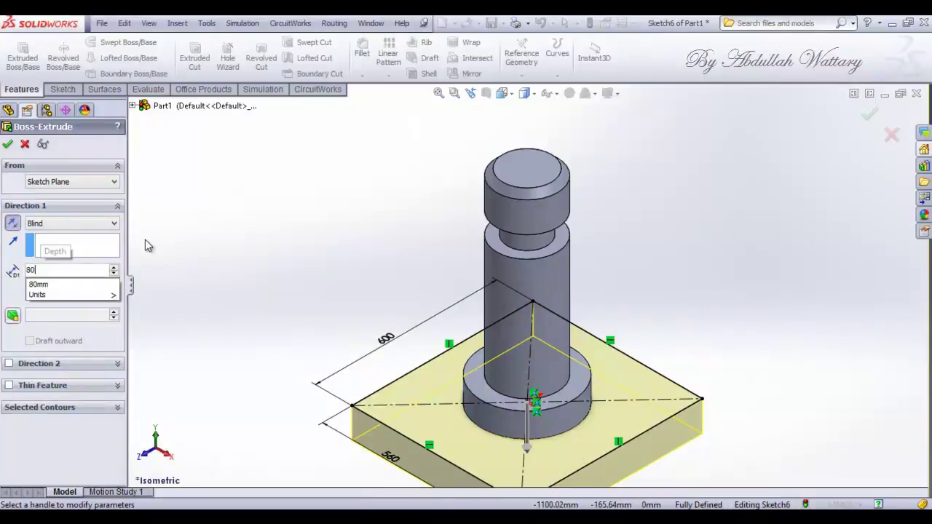
key("Return")
left_click(8, 145)
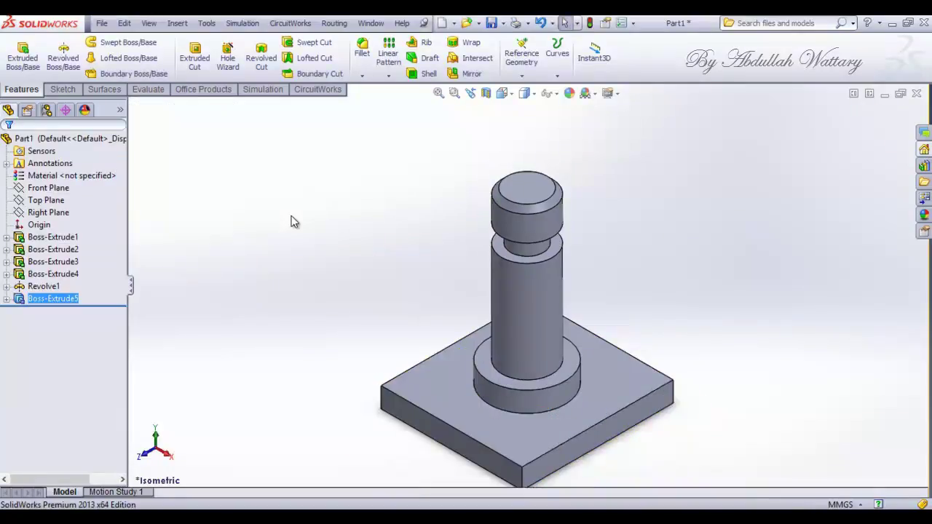
key("z")
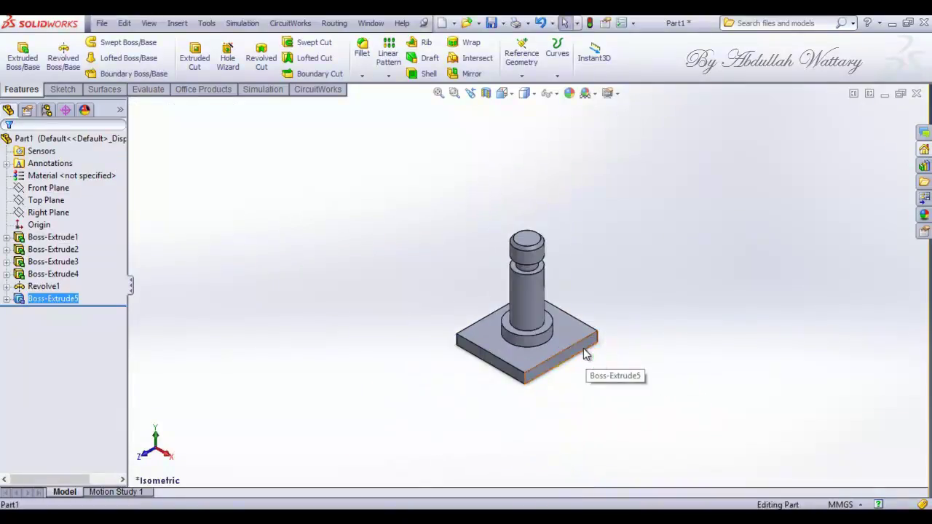
left_click(583, 348)
left_click(646, 309)
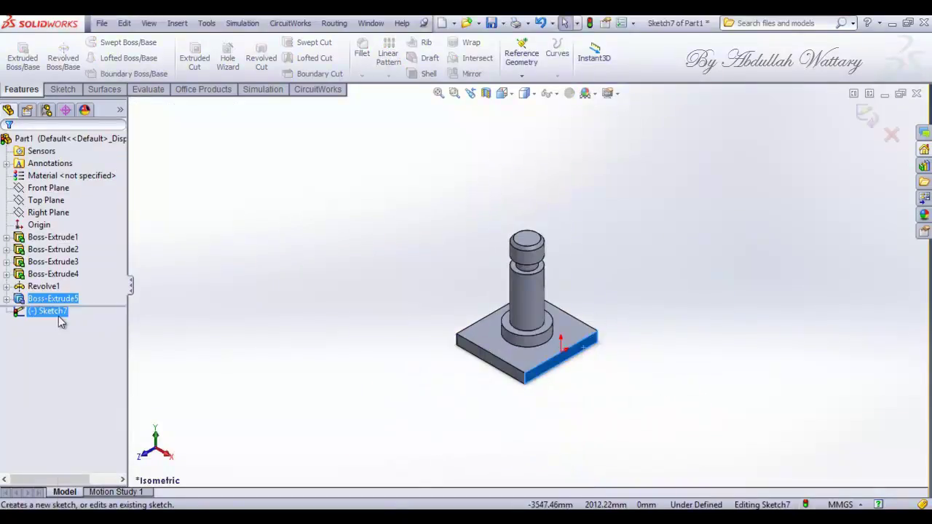
- In Normal To view, draw a vertical centerline down from the pin's top and dimension it 1600 mm
right_click(61, 323)
left_click(81, 299)
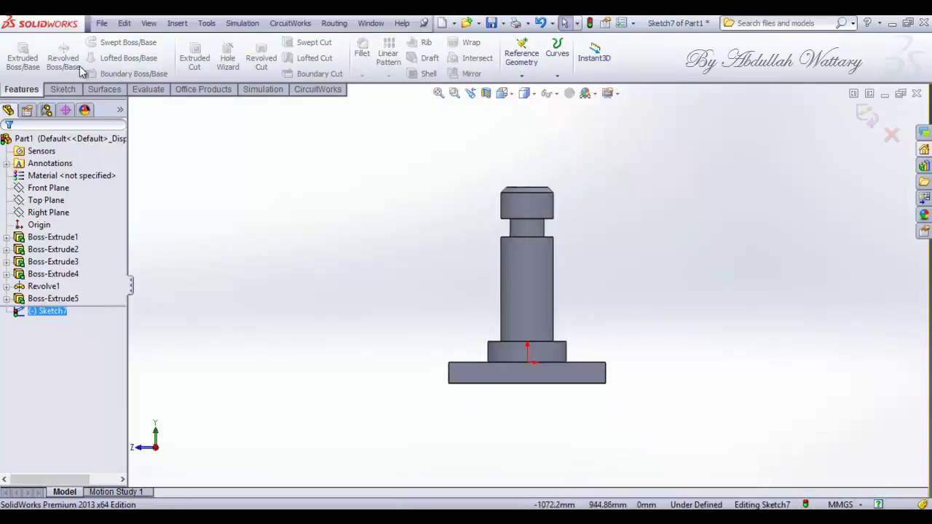
left_click(63, 89)
left_click(102, 69)
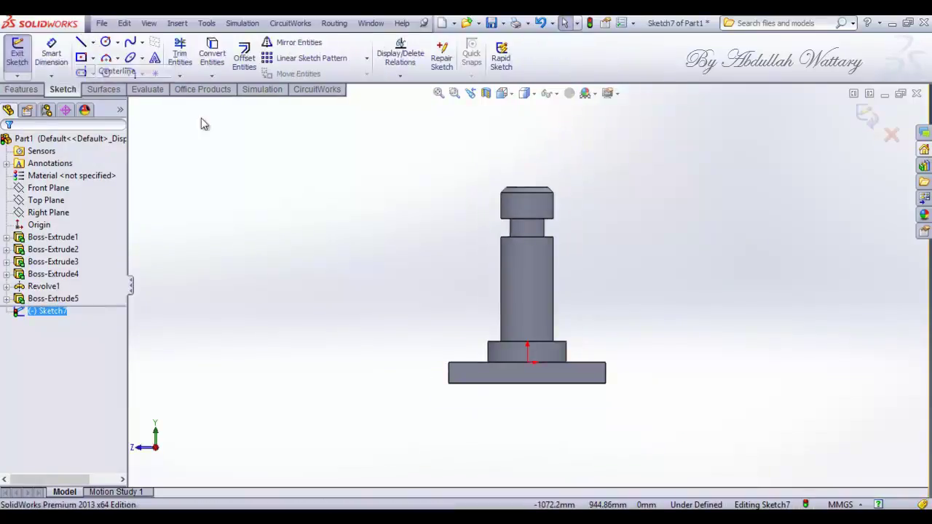
left_click(527, 188)
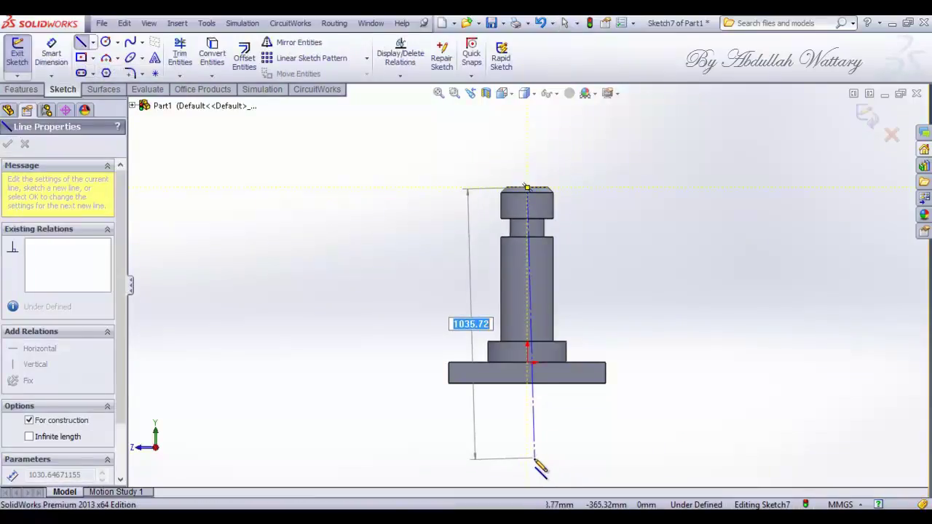
left_click(527, 467)
key("Escape")
key("Escape")
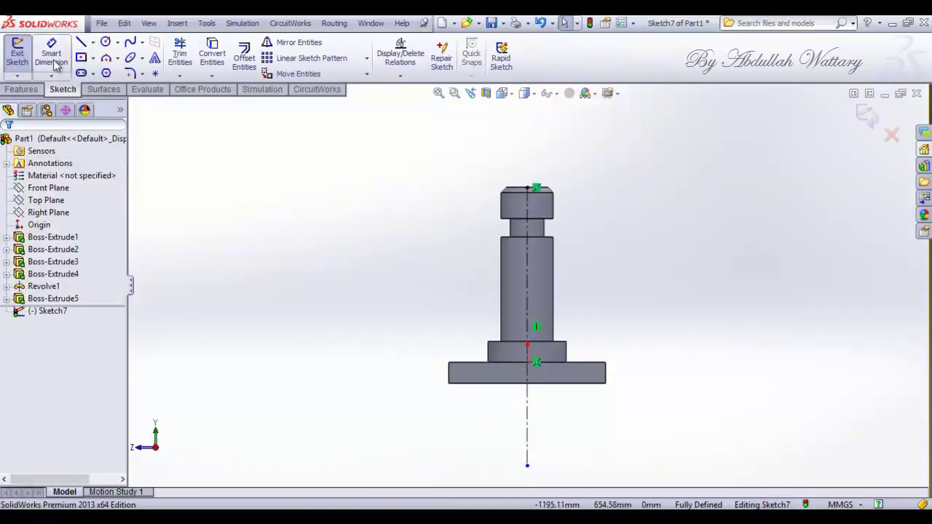
left_click(529, 408)
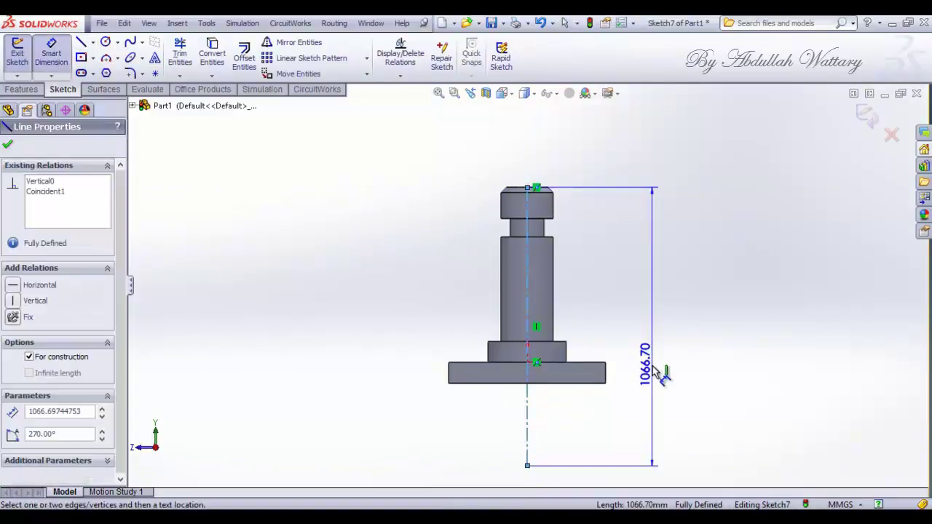
left_click(652, 372)
type("16")
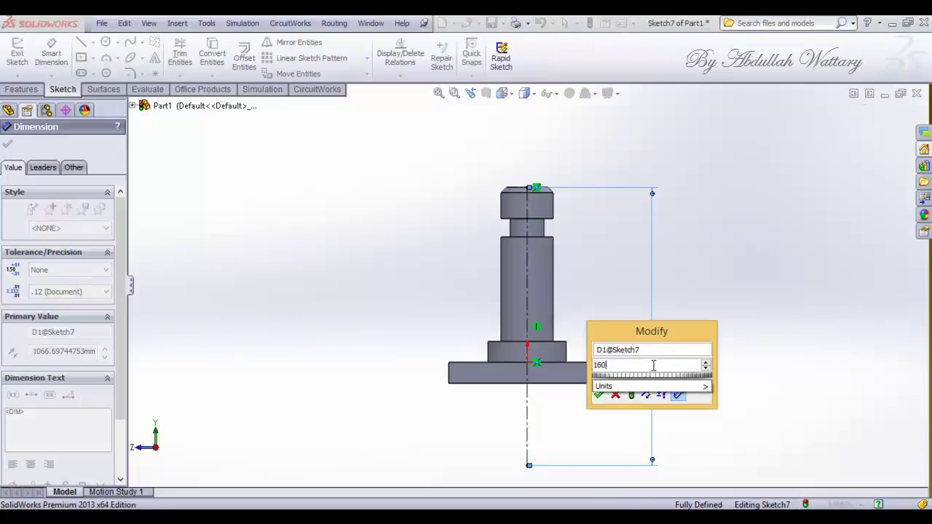
type("0")
key("Return")
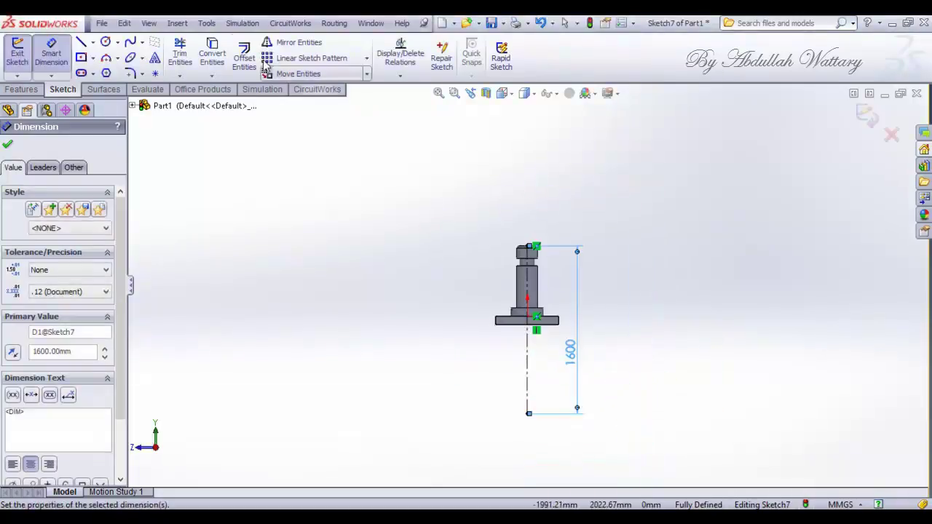
- Sketch two concentric circles centred on the centerline's lower end
left_click(106, 42)
scroll(529, 371, "down", 2)
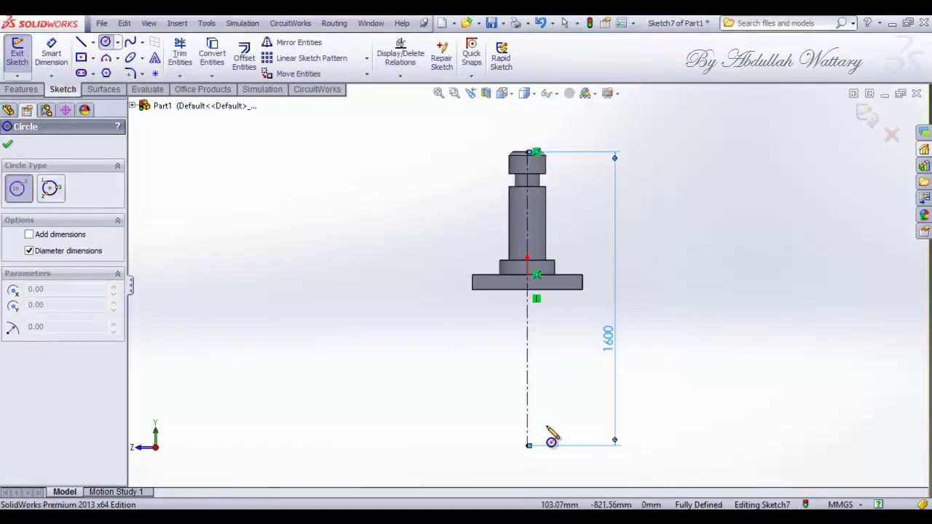
left_click(528, 446)
left_click(545, 463)
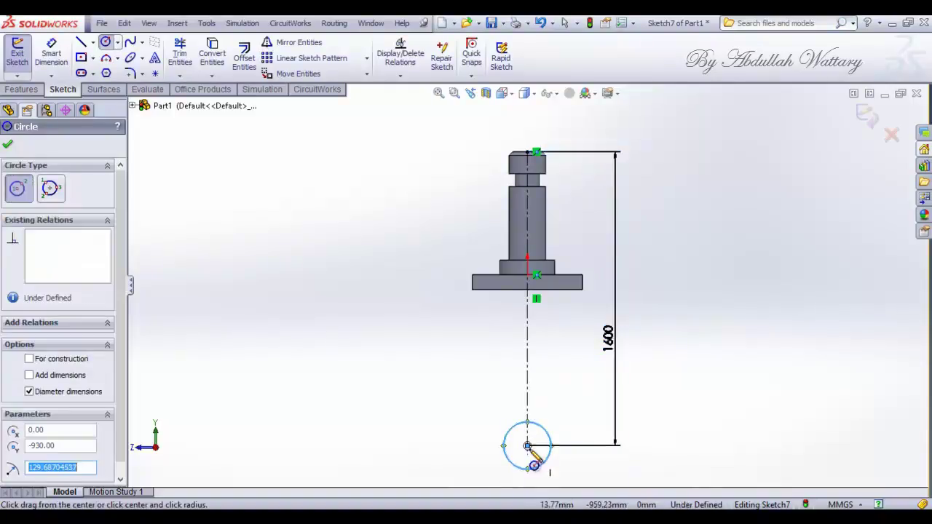
left_click(528, 447)
left_click(563, 475)
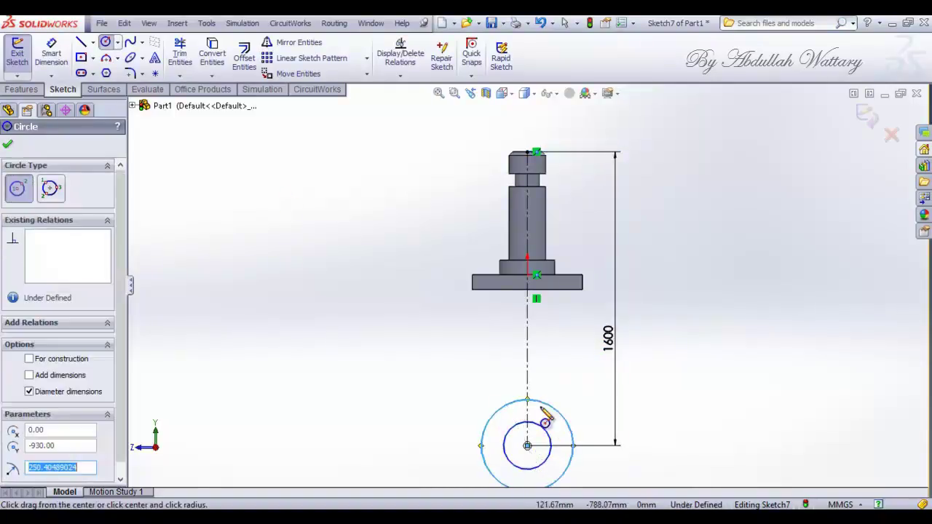
- Dimension the inner circle Ø180 and the outer circle Ø600, checking the reference drawing
left_click(51, 53)
left_click(544, 435)
left_click(669, 430)
type("180")
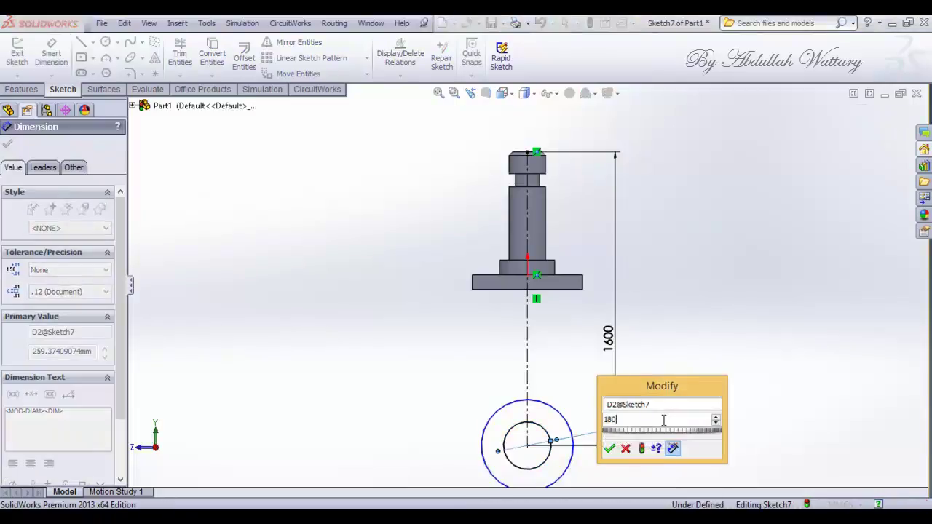
key("Return")
left_click(570, 427)
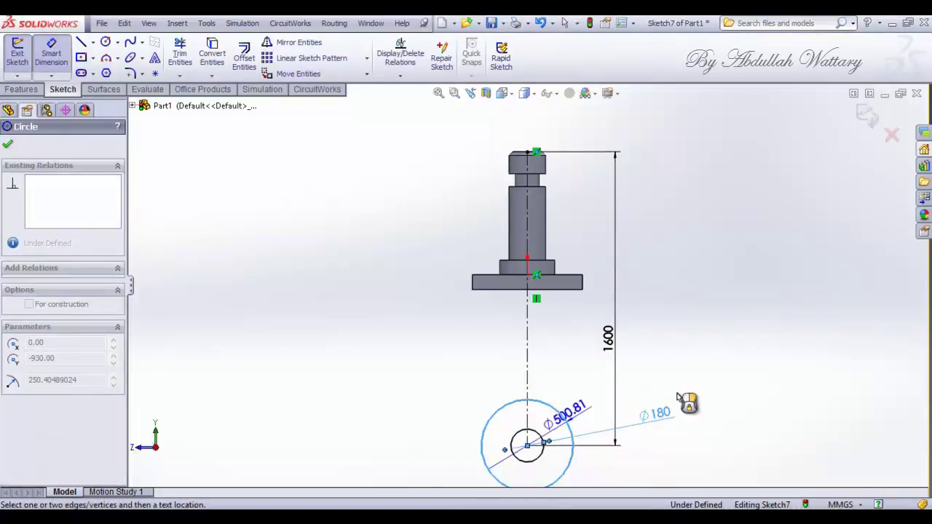
left_click(702, 397)
type("600")
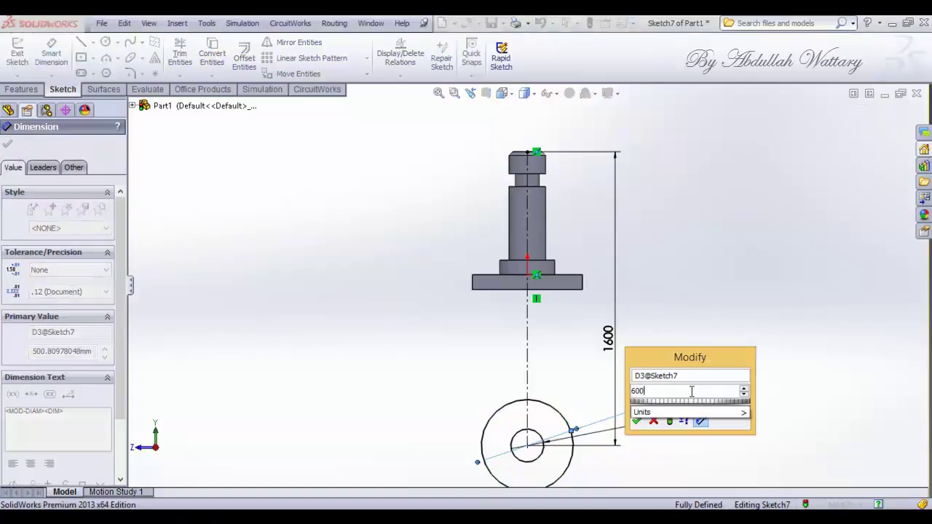
key("Return")
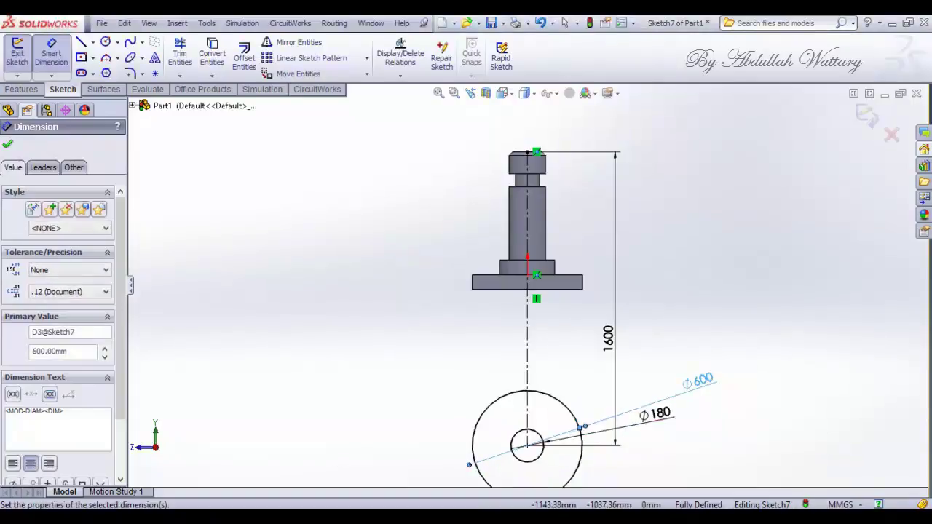
key("alt+Tab")
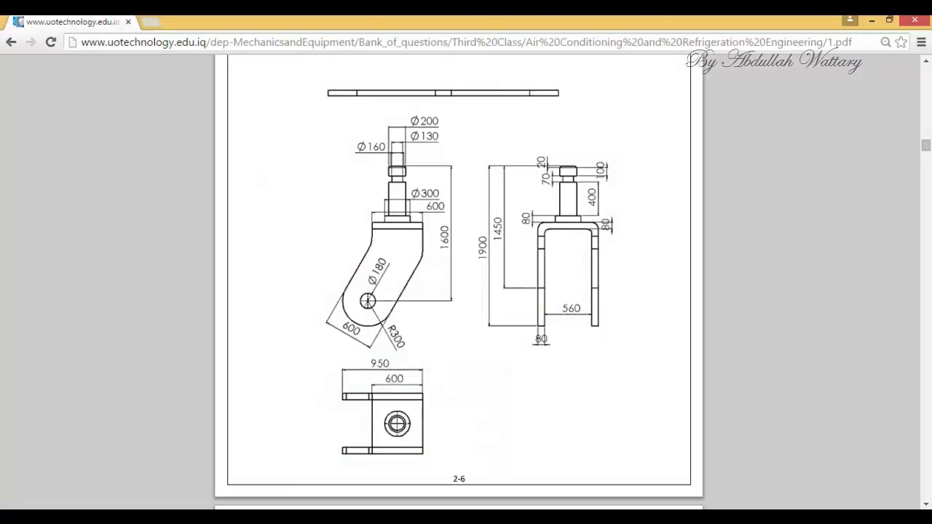
key("alt+Tab")
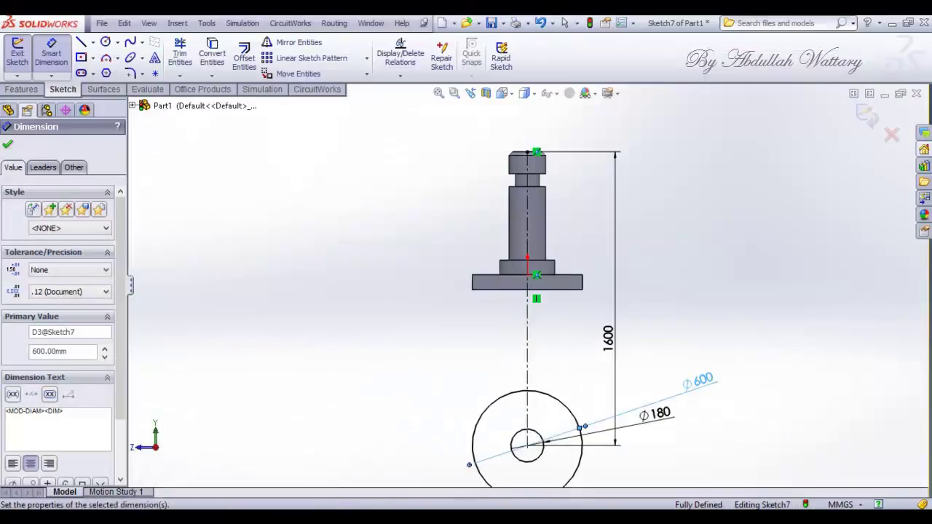
- Draw centerlines from the base's top-right corner up, left across, and down to outline the frame
left_click(94, 43)
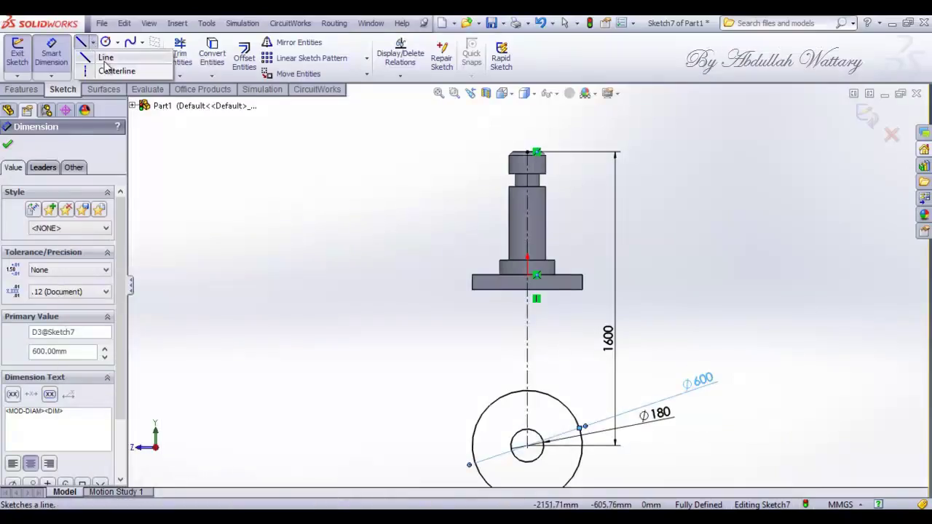
left_click(111, 70)
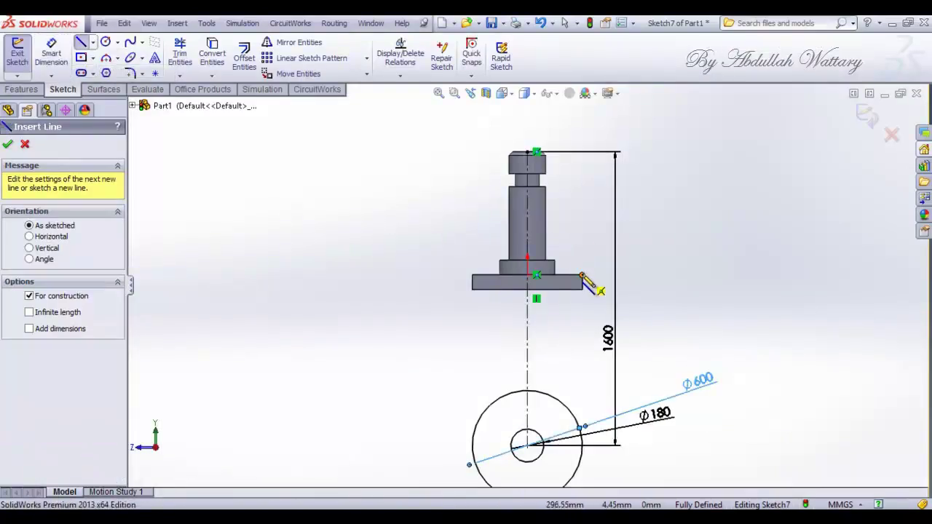
left_click(582, 275)
left_click(583, 152)
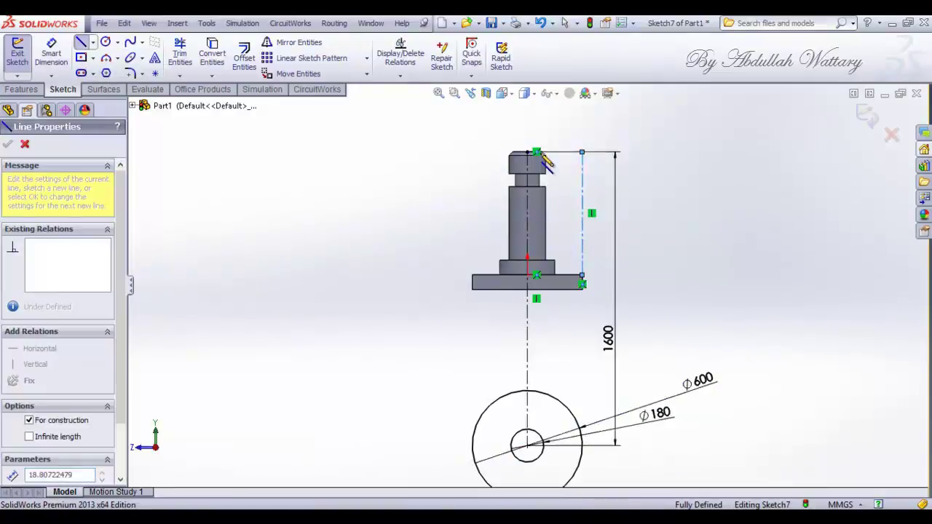
left_click(390, 153)
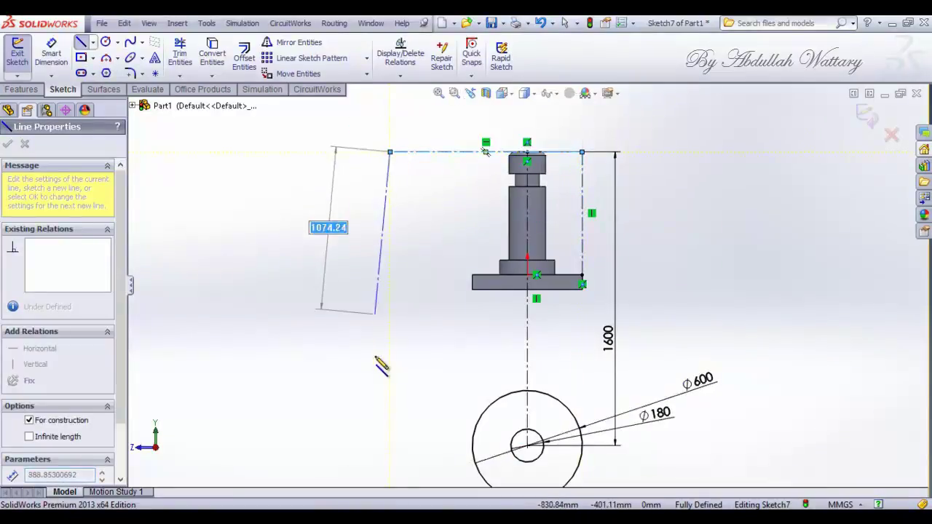
left_click(391, 406)
left_click(51, 52)
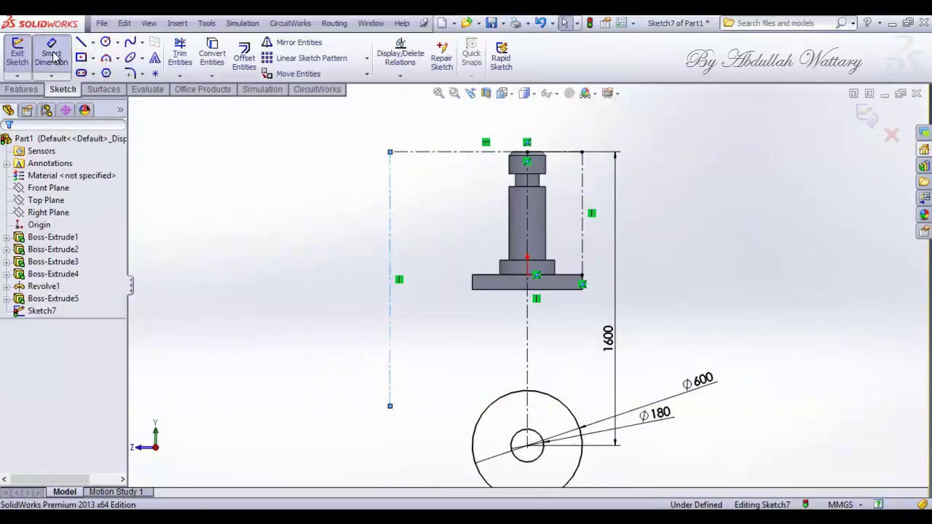
- Dimension the frame's top centerline 950 wide and the left centerline 1450 tall
left_click(427, 152)
left_click(423, 127)
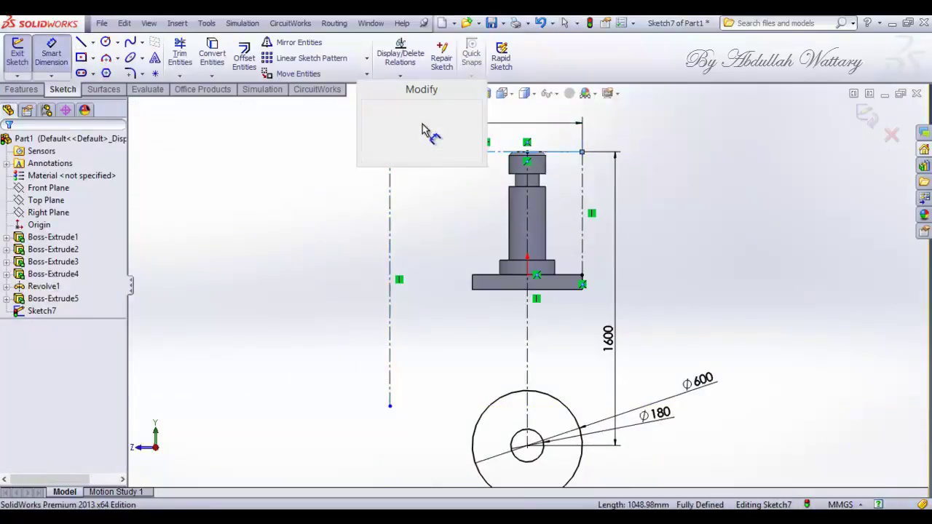
type("950")
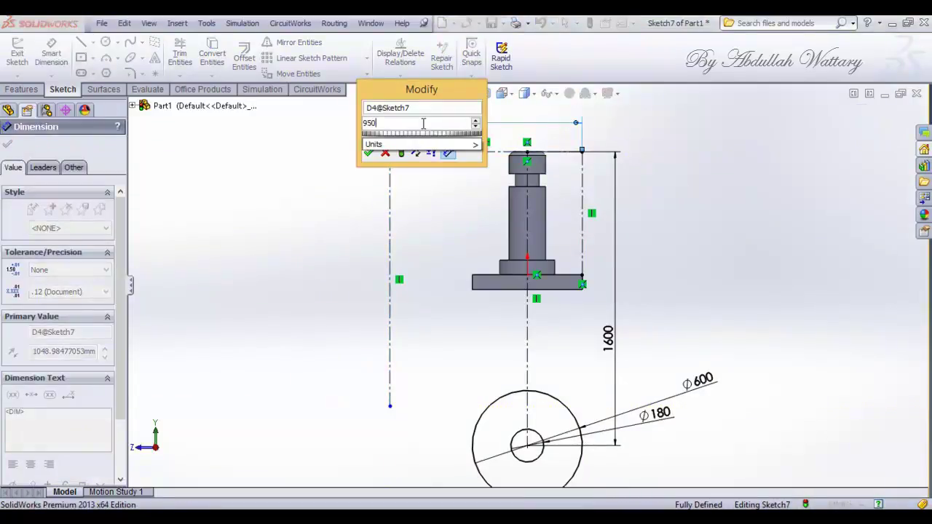
key("Return")
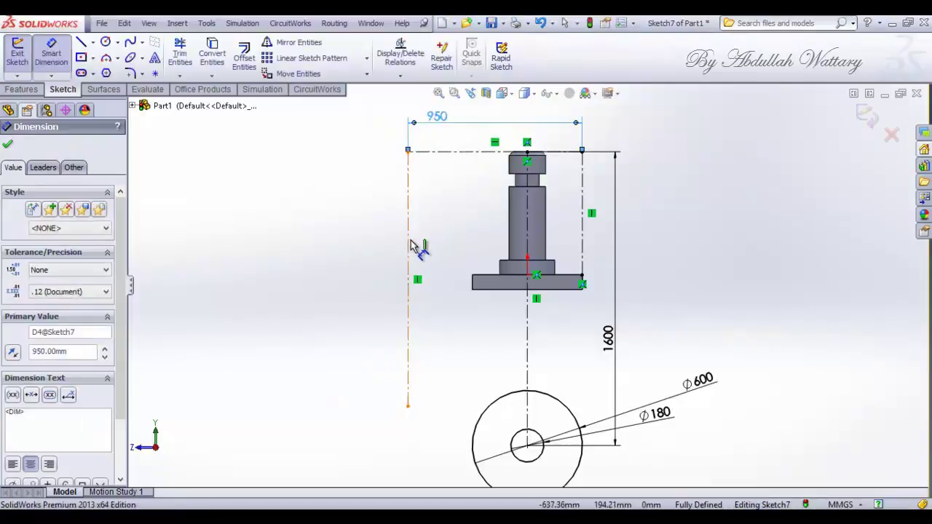
left_click(408, 246)
left_click(364, 251)
type("1450")
key("Return")
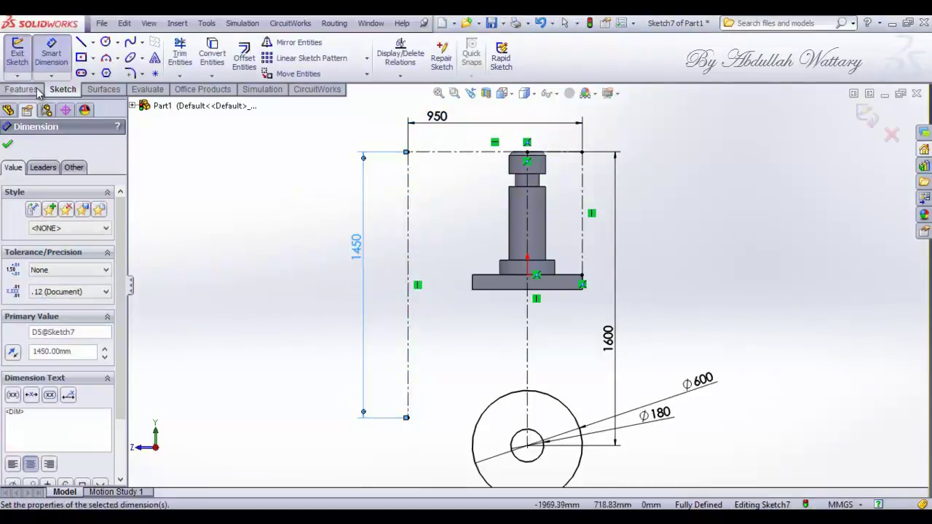
key("Escape")
- Draw a horizontal centerline from the left line's lower end to the circle's edge
left_click(93, 42)
left_click(110, 71)
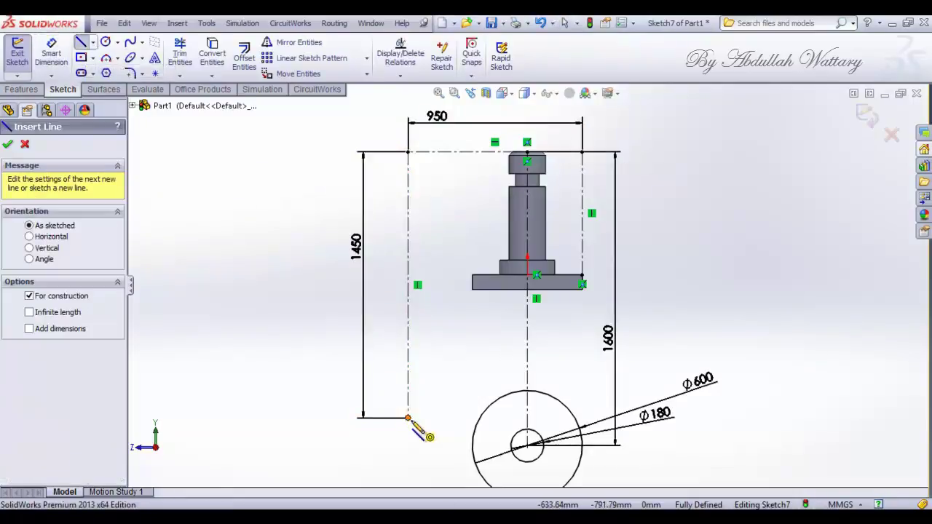
left_click(409, 419)
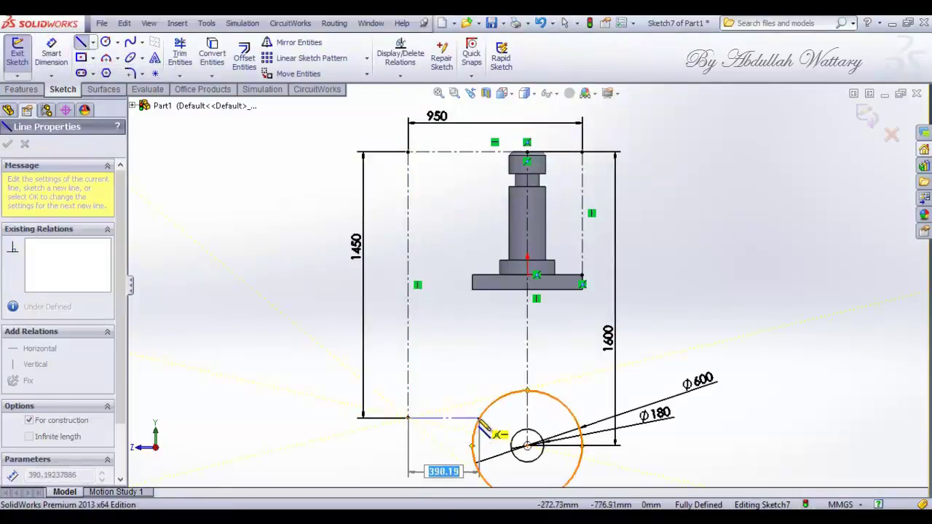
left_click(479, 420)
key("Escape")
- Copy the Ø600 and Ø180 circles from their centre to the horizontal line's left end
left_click(366, 75)
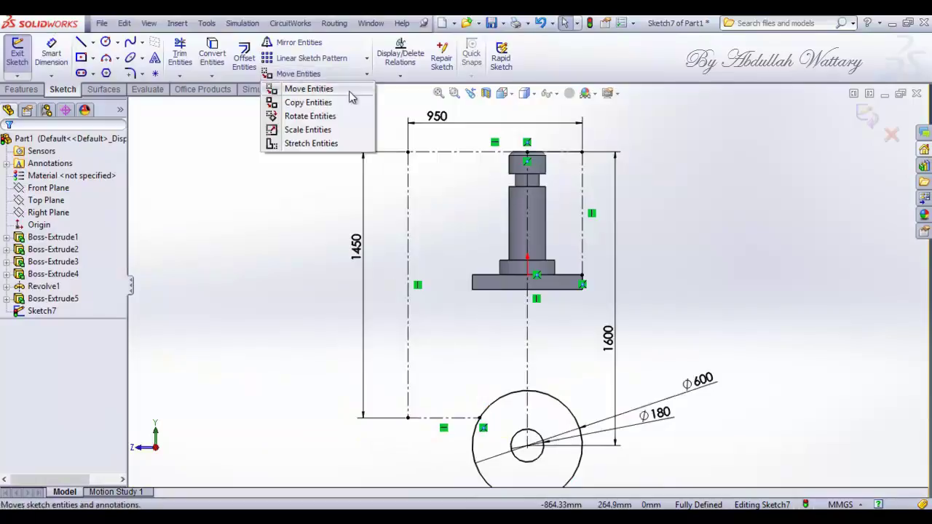
left_click(308, 103)
left_click(522, 442)
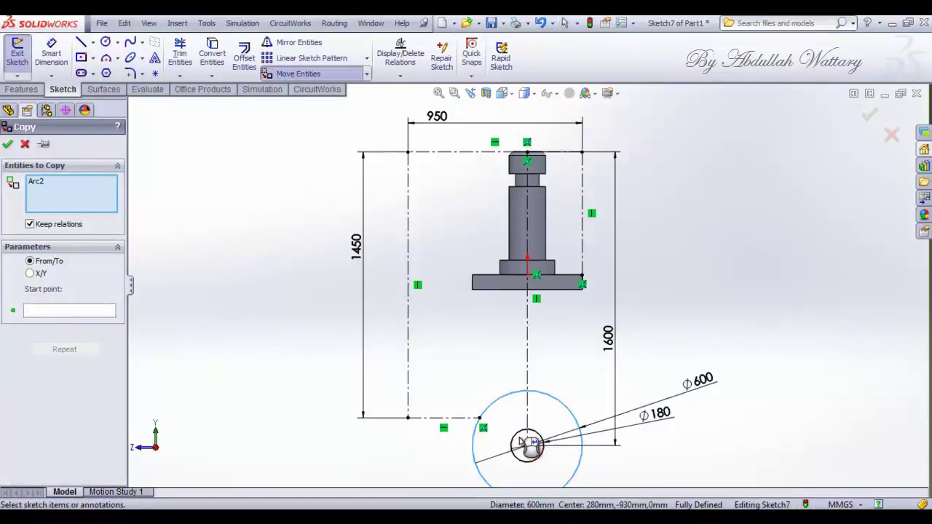
left_click(521, 443)
left_click(95, 311)
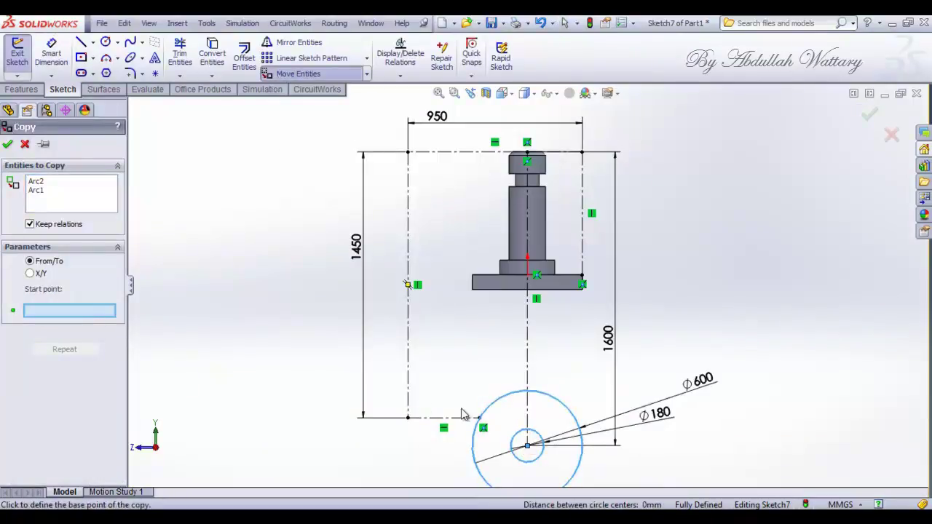
left_click(480, 419)
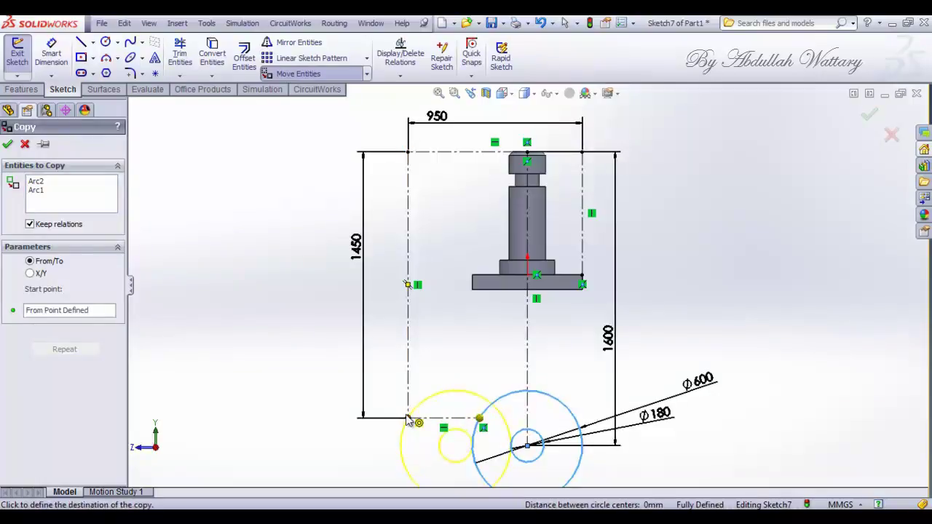
left_click(408, 419)
- Delete the original Ø600 and Ø180 circles and the 1600 vertical centerline
left_click(510, 399)
key("Delete")
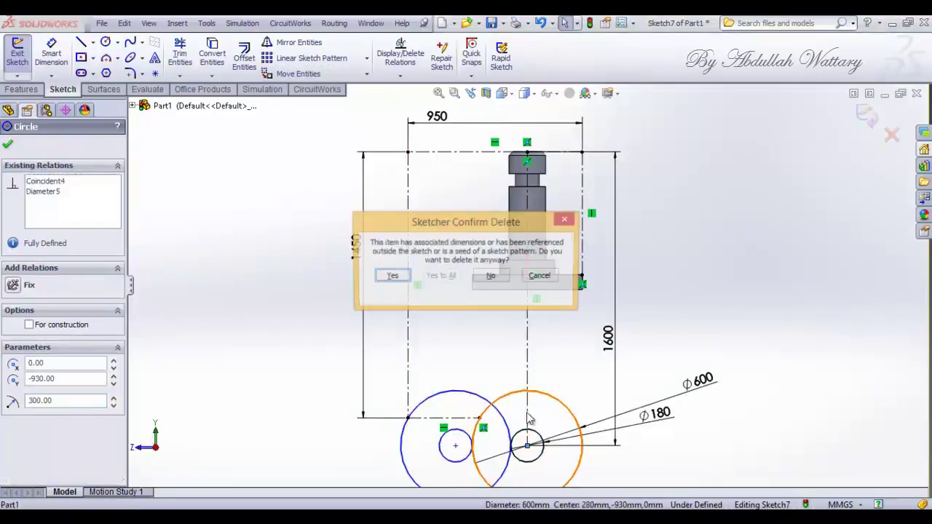
left_click(397, 279)
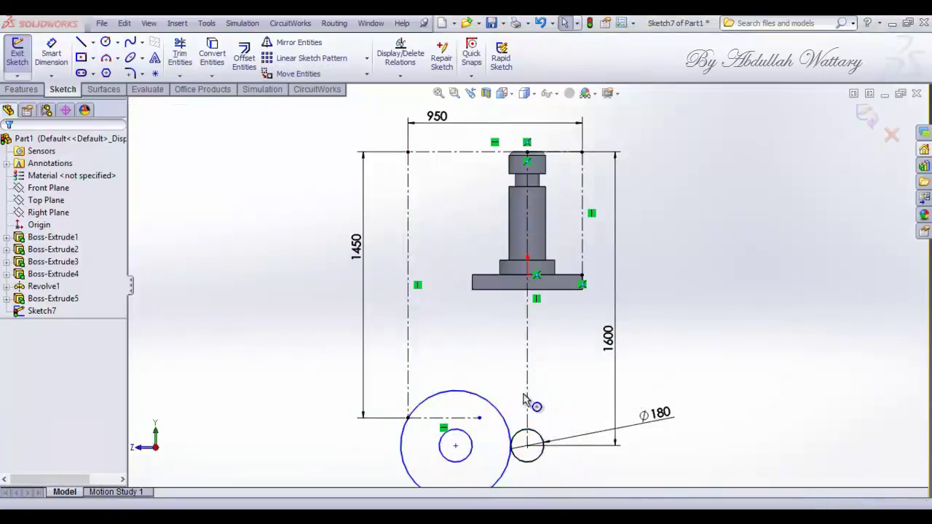
left_click(544, 440)
key("Delete")
left_click(391, 276)
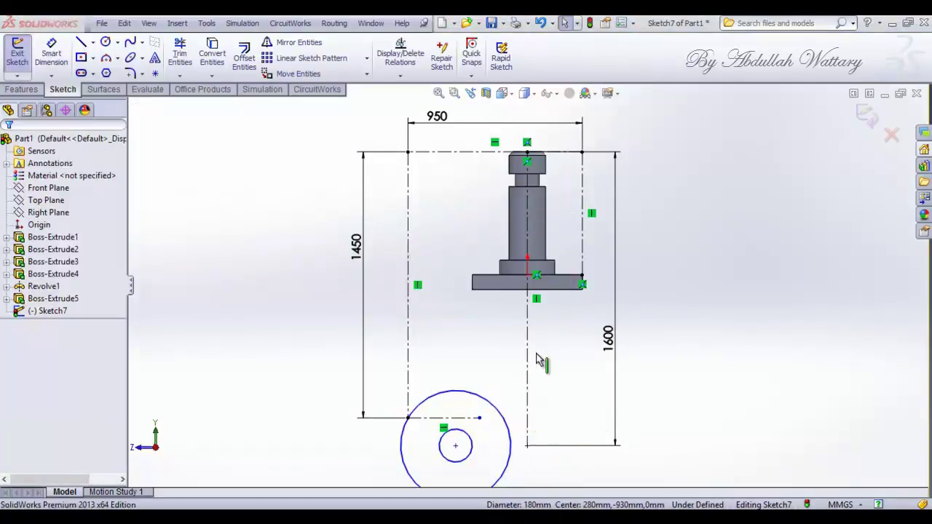
left_click(526, 353)
key("Delete")
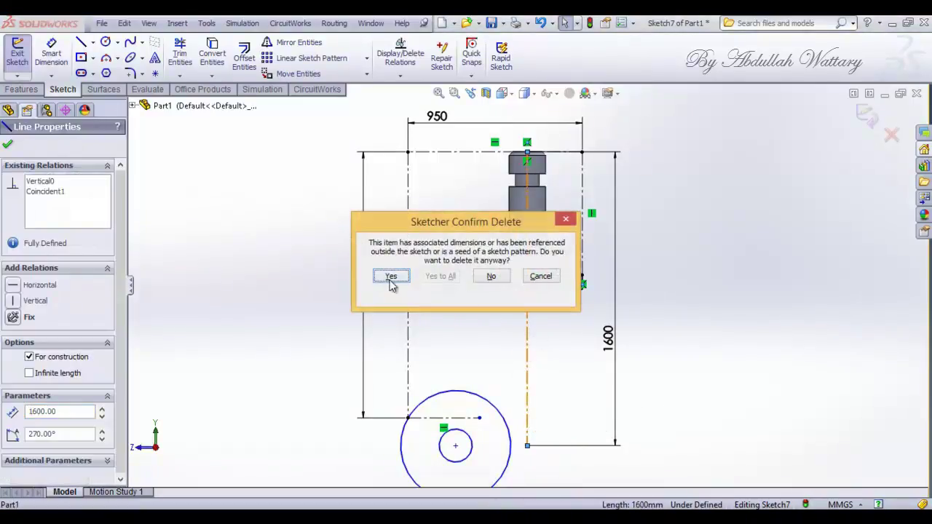
left_click(391, 281)
left_click(452, 420)
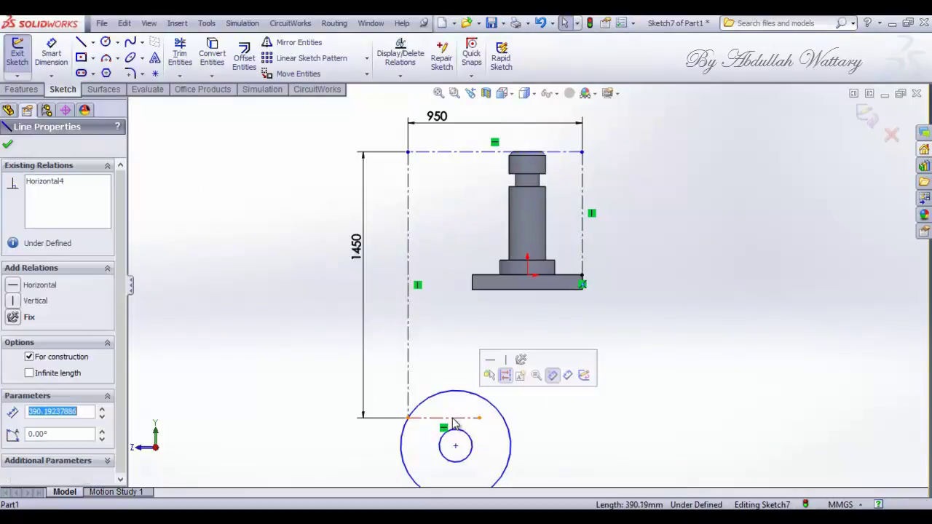
- Draw a diagonal centerline from the frame's lower-left corner to the copied circles' centre
left_click(93, 43)
left_click(113, 68)
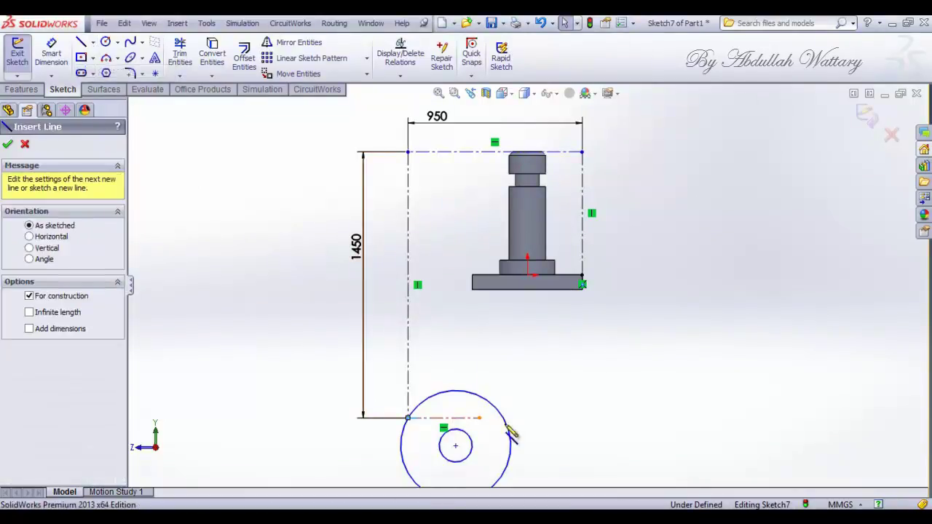
left_click(408, 419)
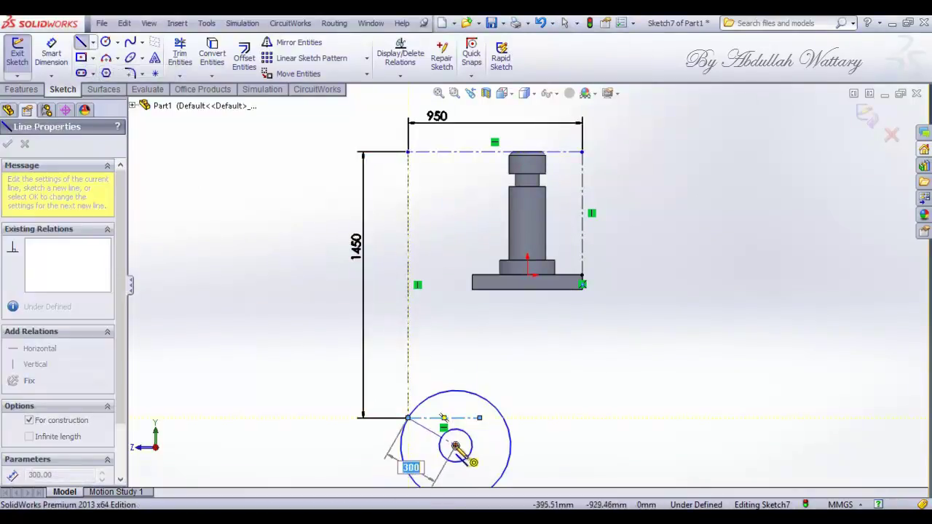
left_click(456, 446)
key("Escape")
left_click(446, 439)
left_click(460, 426)
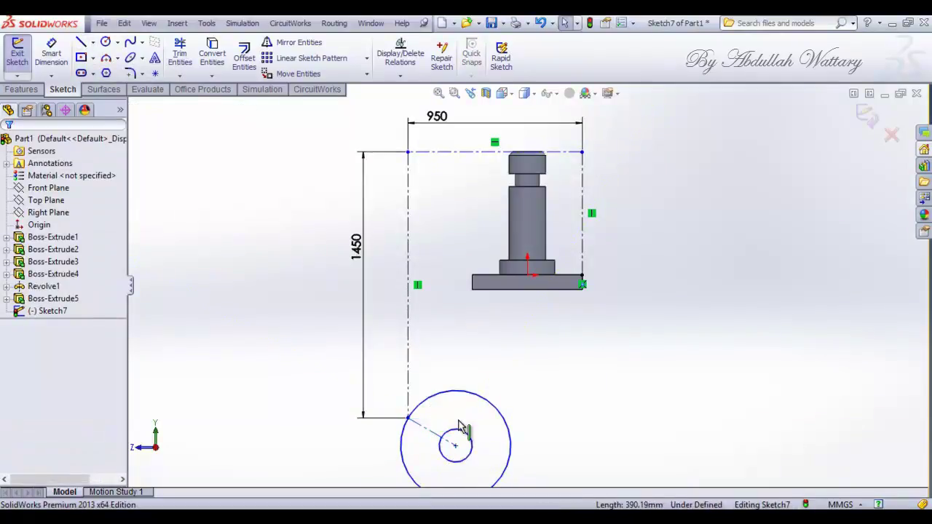
left_click(180, 76)
left_click(209, 88)
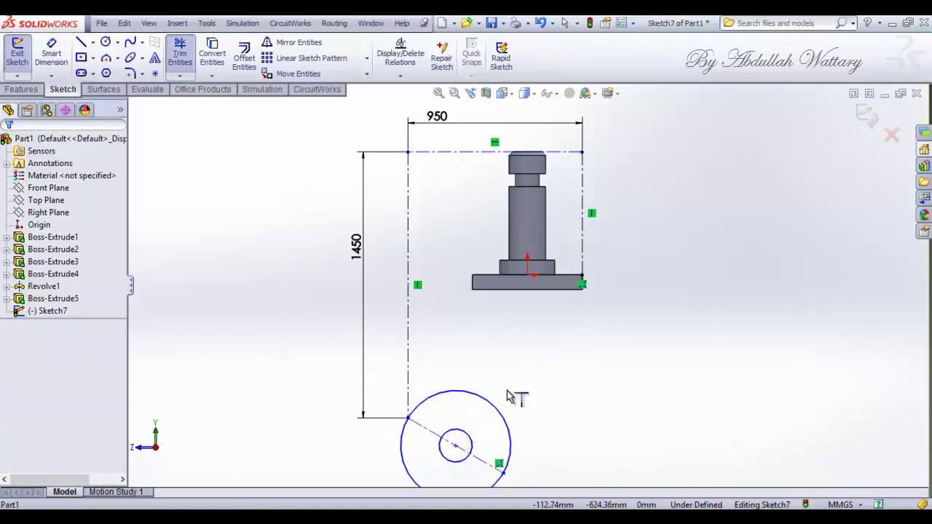
left_click(179, 51)
- Draw two parallel 60° lines from opposite edges of the Ø600 circle up toward the base
left_click(82, 44)
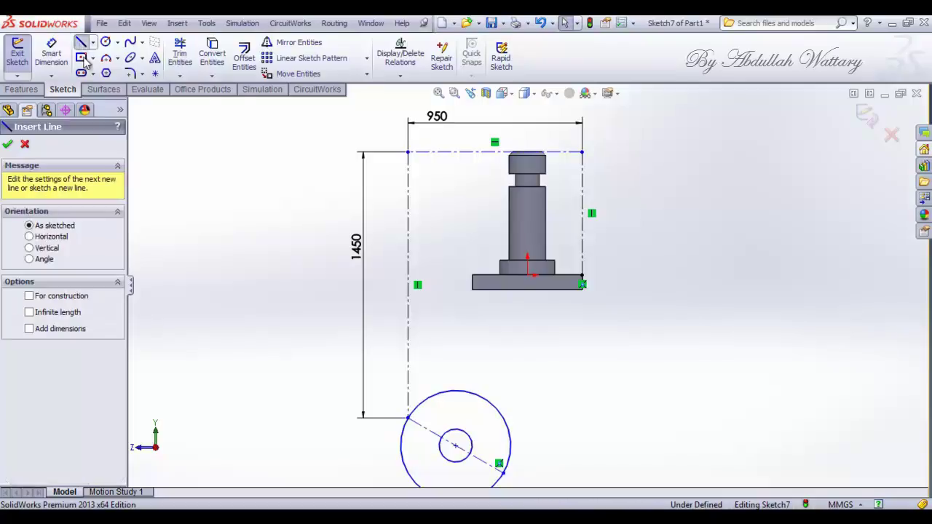
left_click(30, 260)
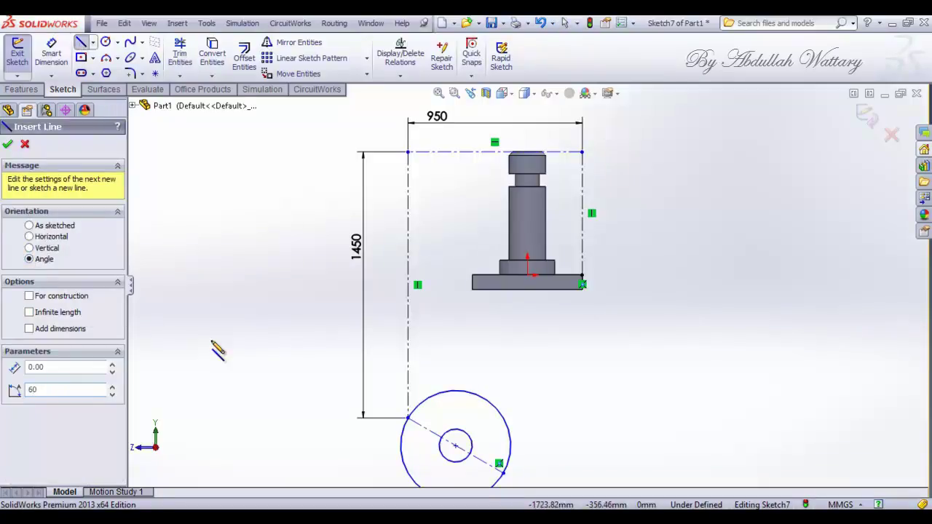
left_click(504, 474)
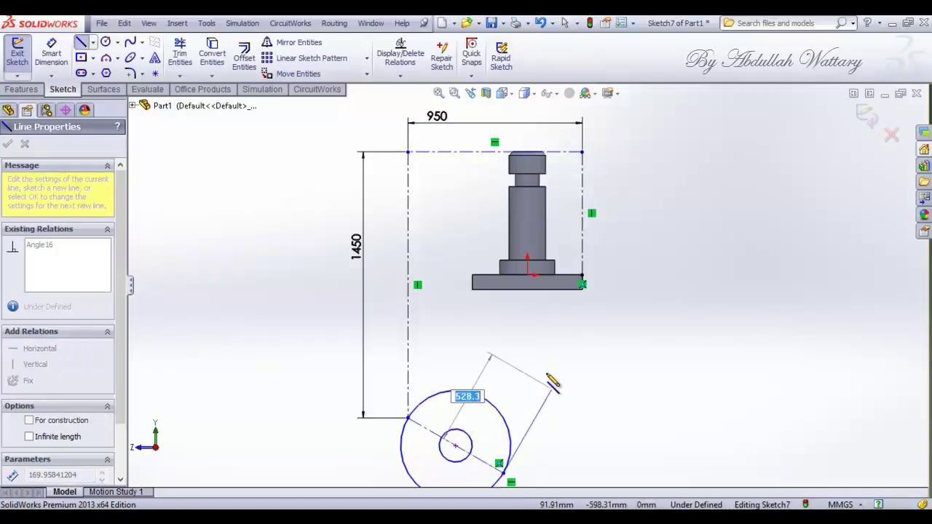
key("Escape")
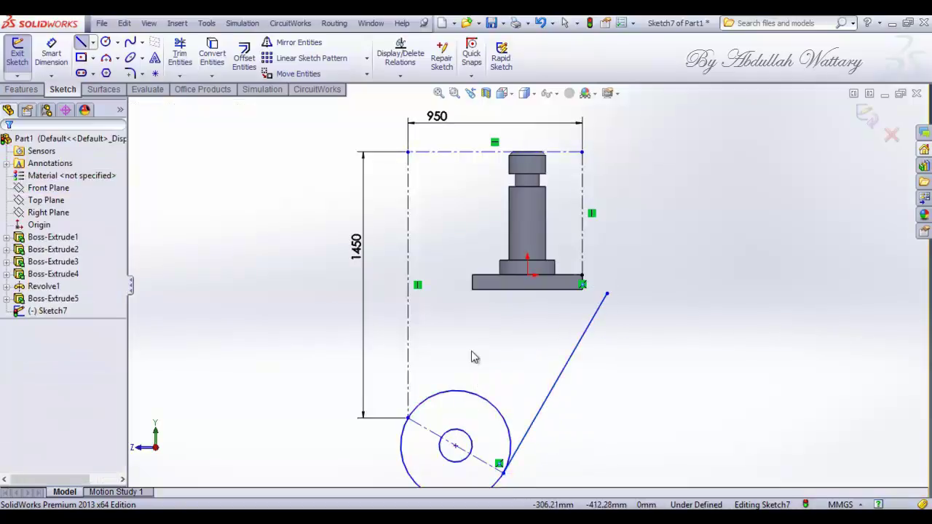
key("Return")
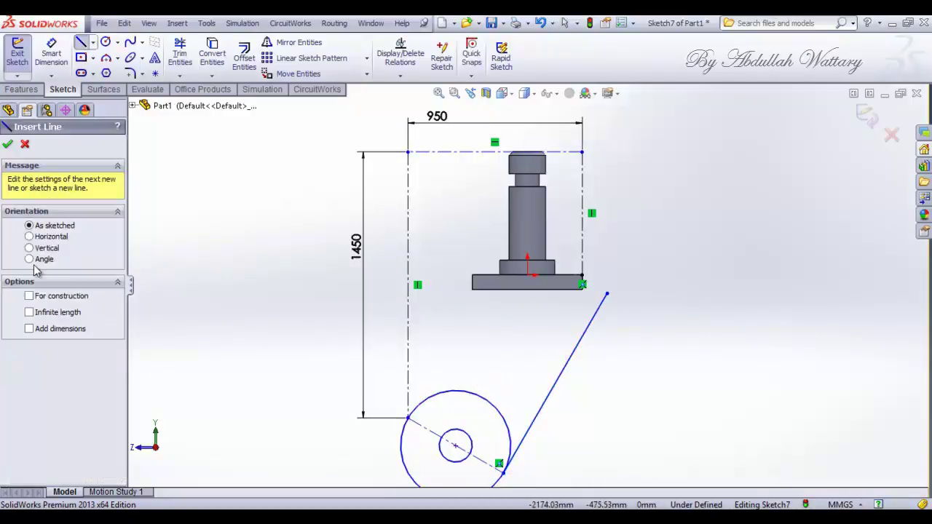
left_click(35, 260)
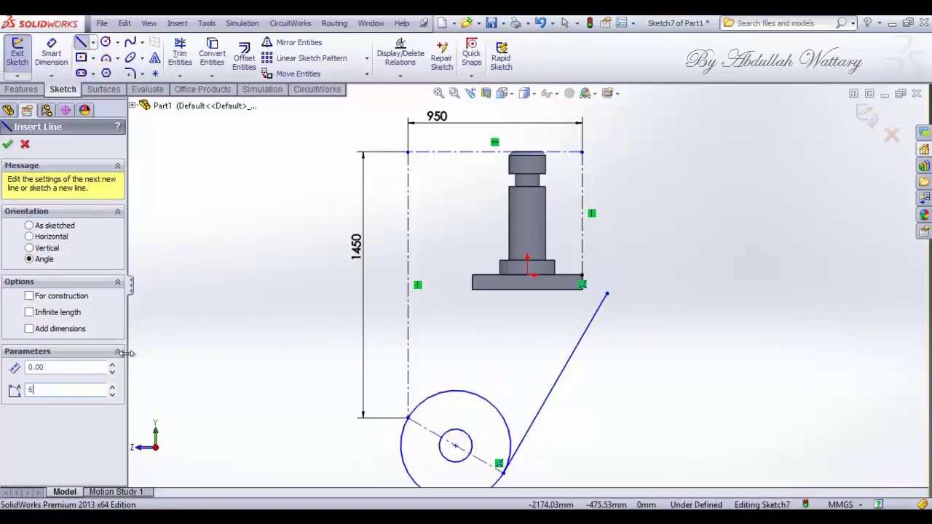
left_click(408, 418)
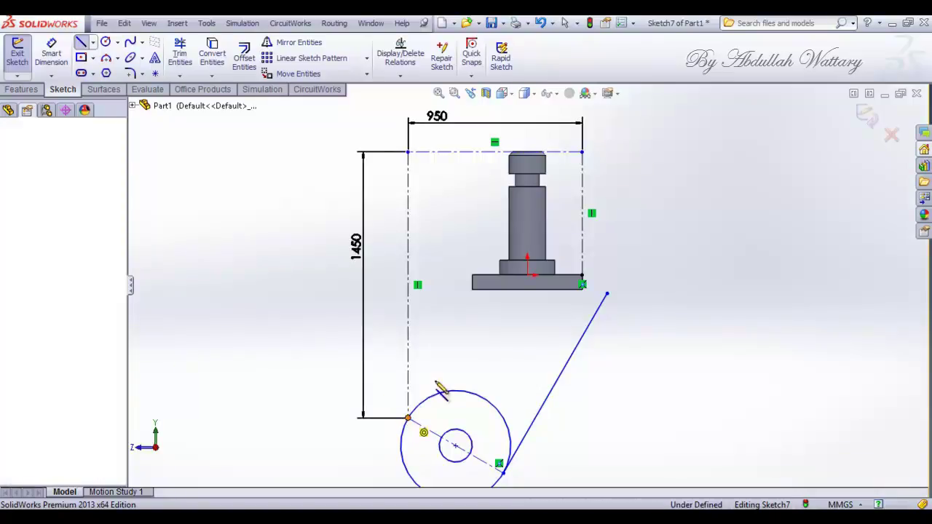
left_click(502, 253)
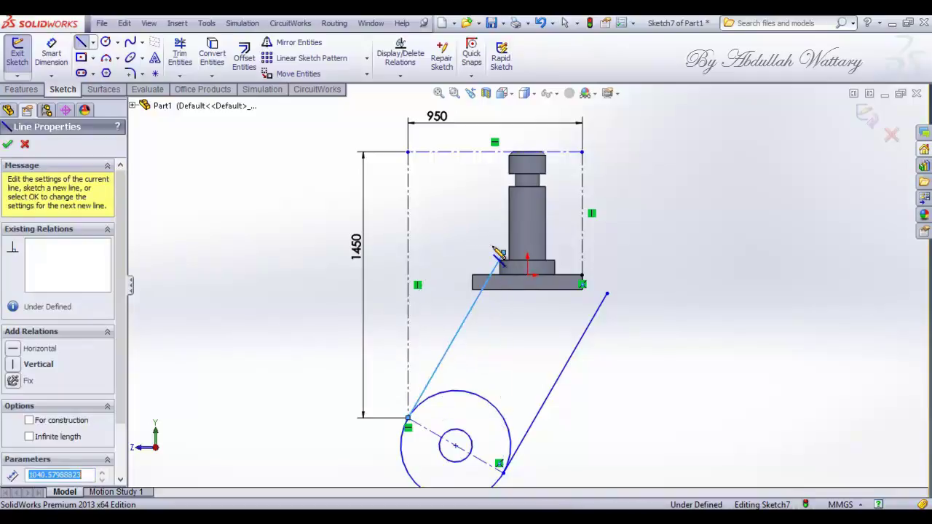
key("Escape")
left_click(81, 44)
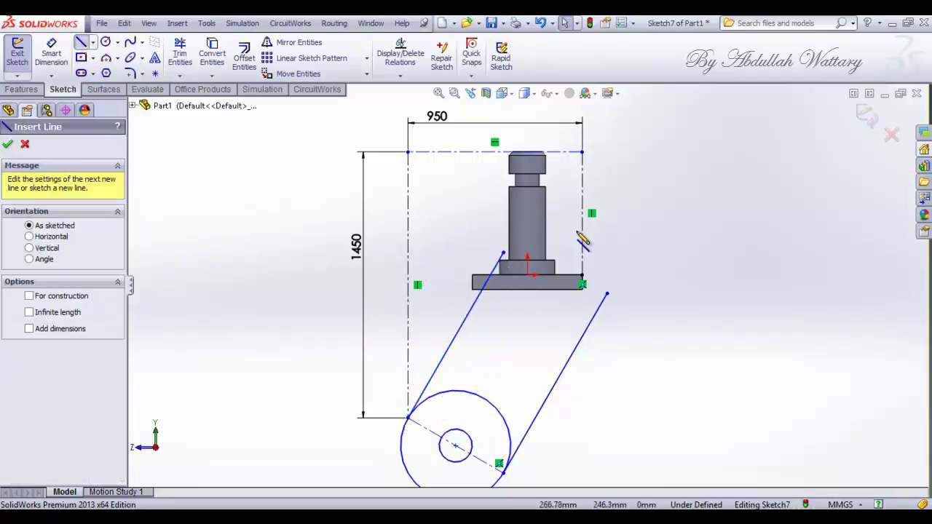
scroll(586, 241, "down", 3)
- Draw a line across the base's corners and vertical lines down from each corner
left_click(580, 309)
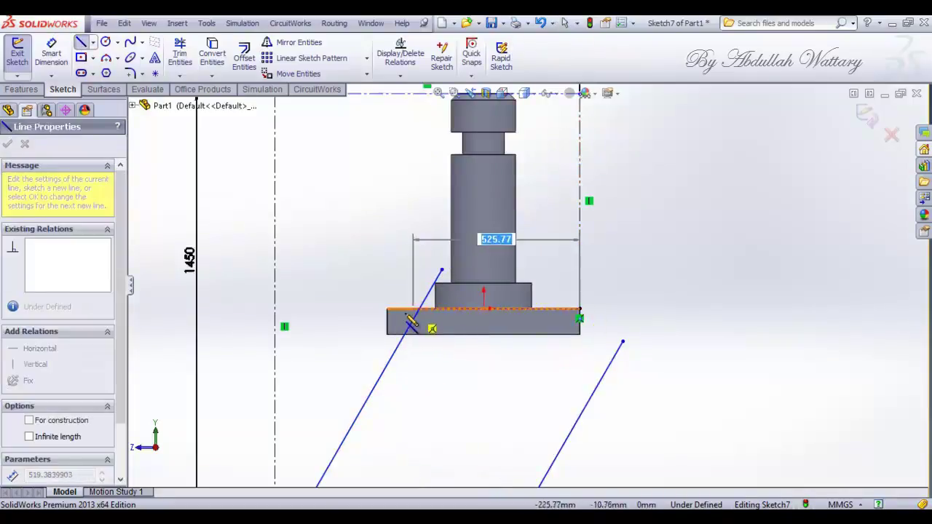
left_click(387, 310)
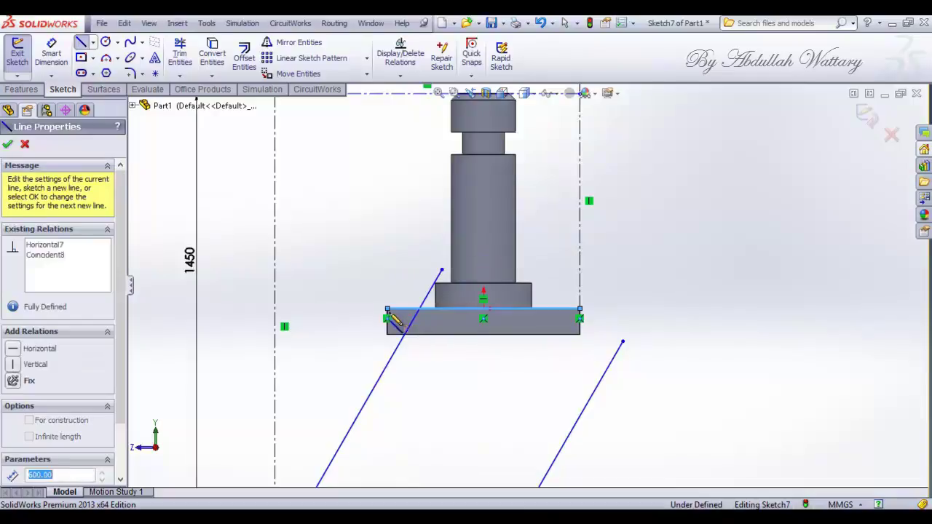
left_click(387, 410)
key("Escape")
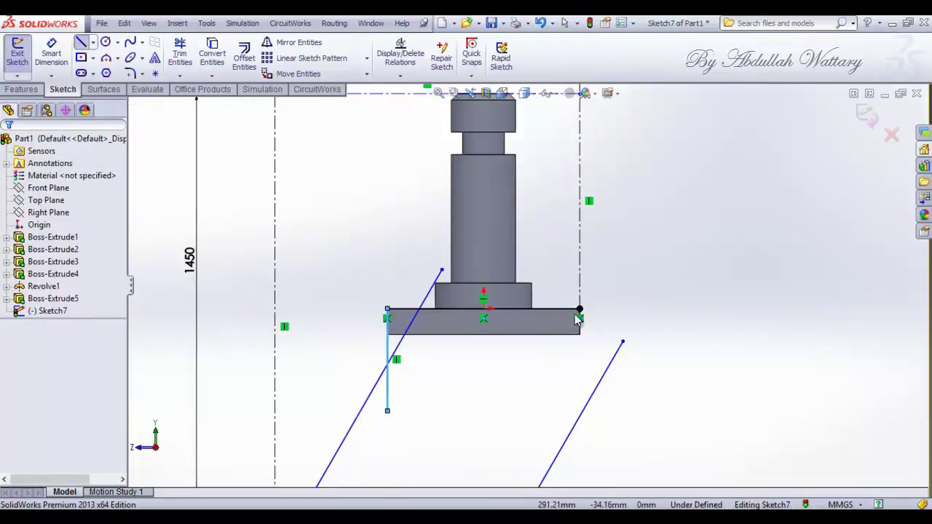
left_click_drag(580, 313, 580, 451)
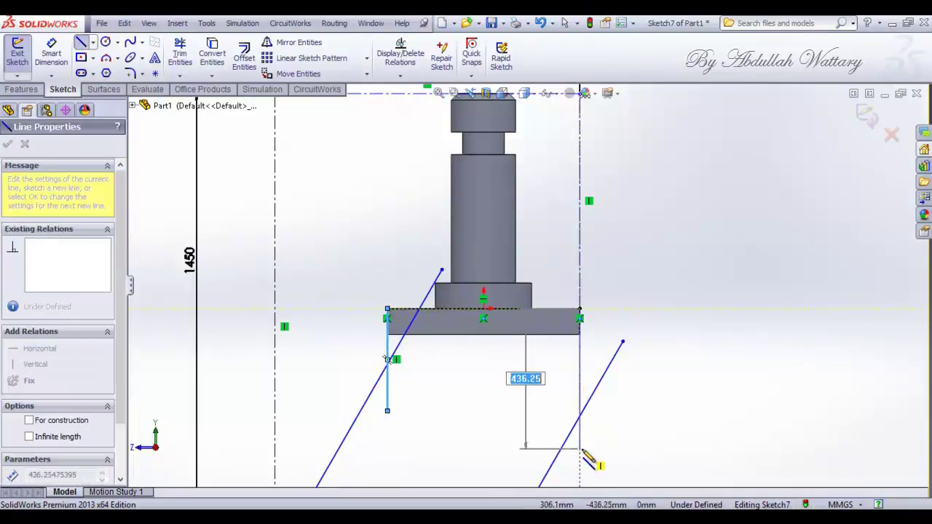
key("Escape")
- Trim the excess segments of the right and left slanted lines
left_click(64, 55)
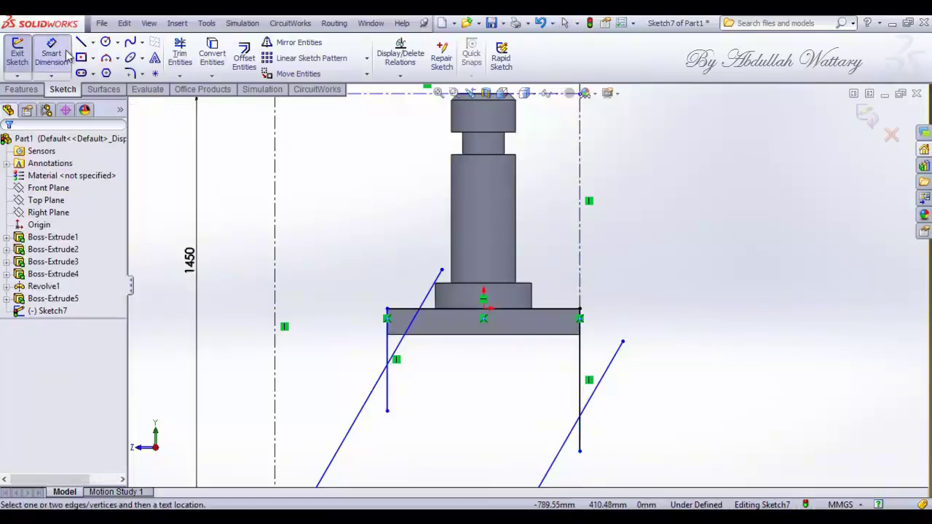
left_click(176, 59)
left_click(609, 371)
left_click(412, 329)
- Trim the left vertical's leftover stub and fillet both vertical-to-slanted bends with R250
left_click(388, 391)
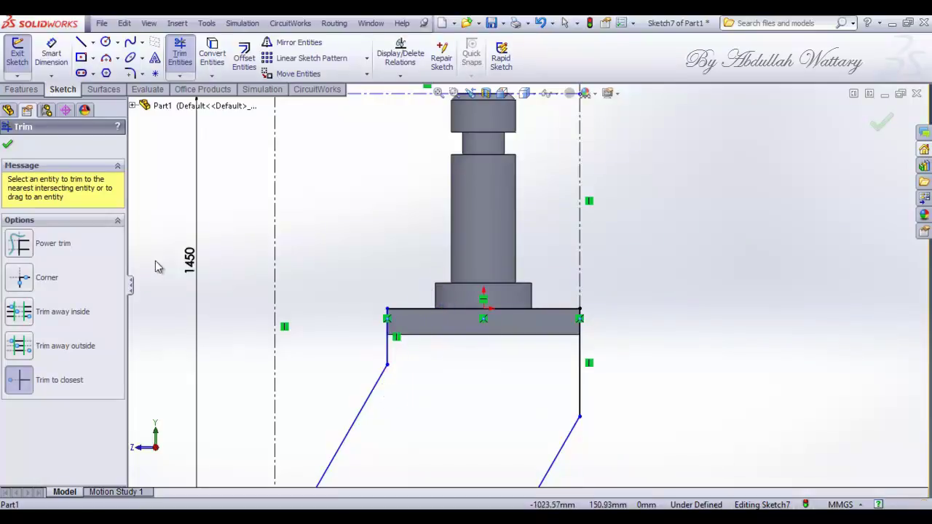
left_click(8, 146)
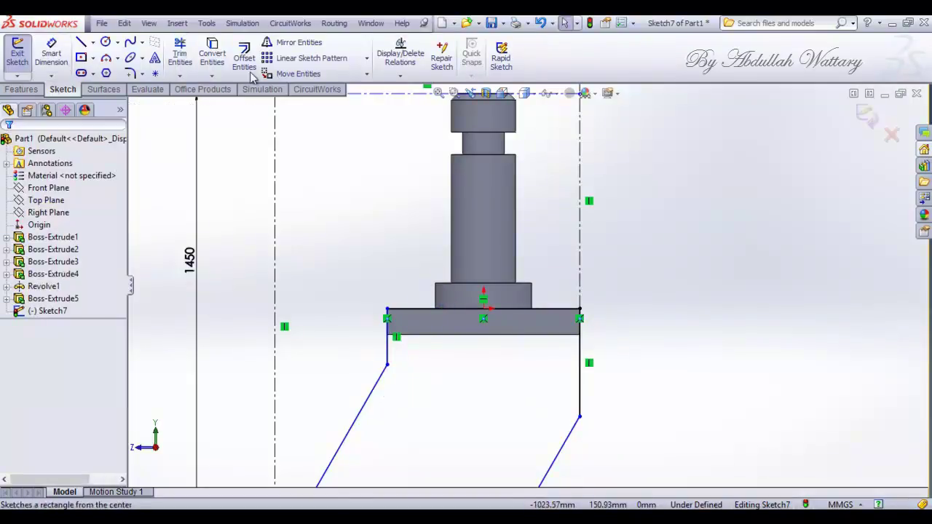
left_click(129, 74)
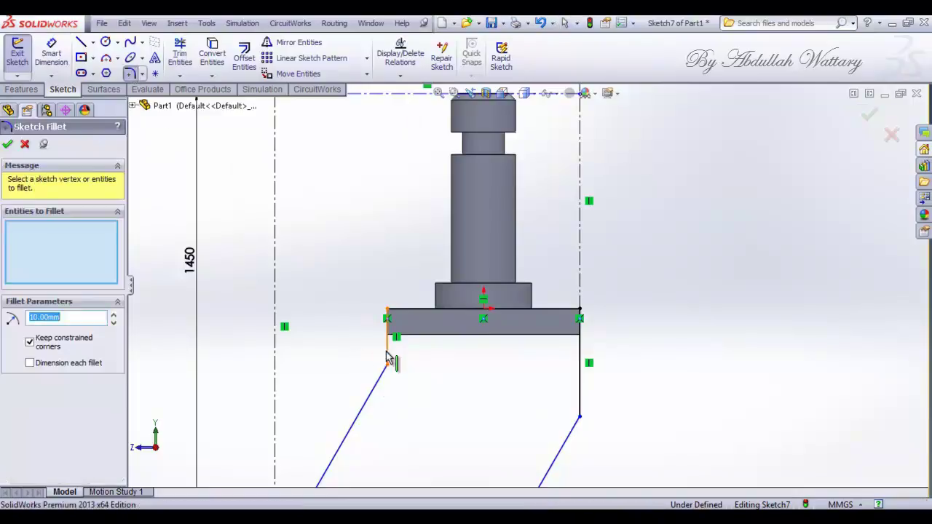
left_click(387, 357)
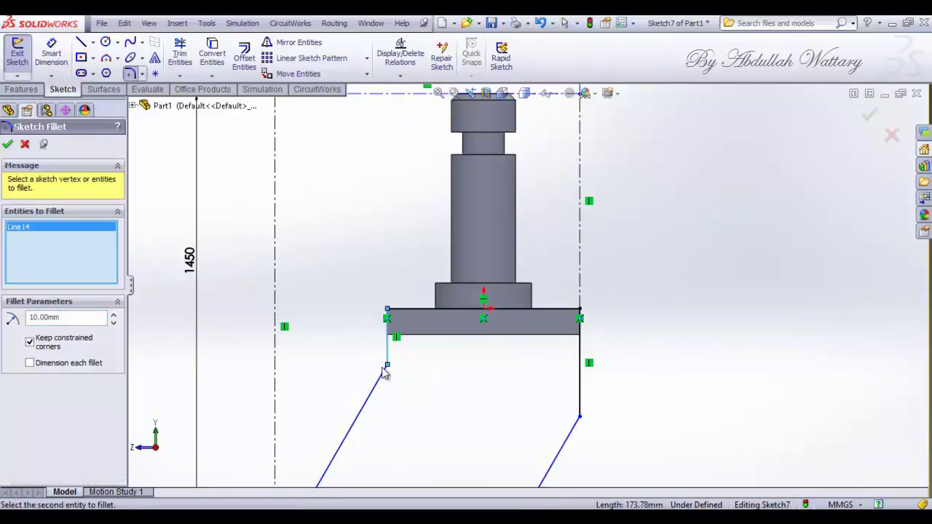
left_click(581, 412)
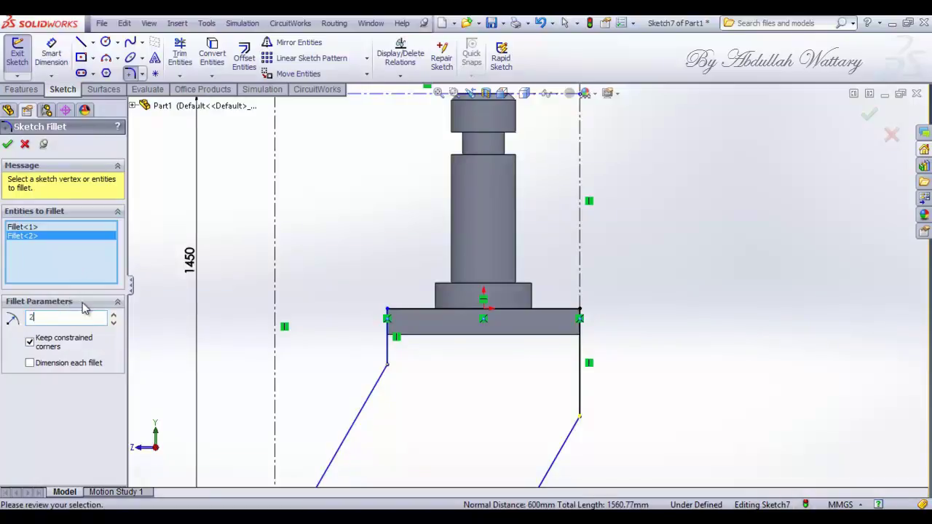
type("250")
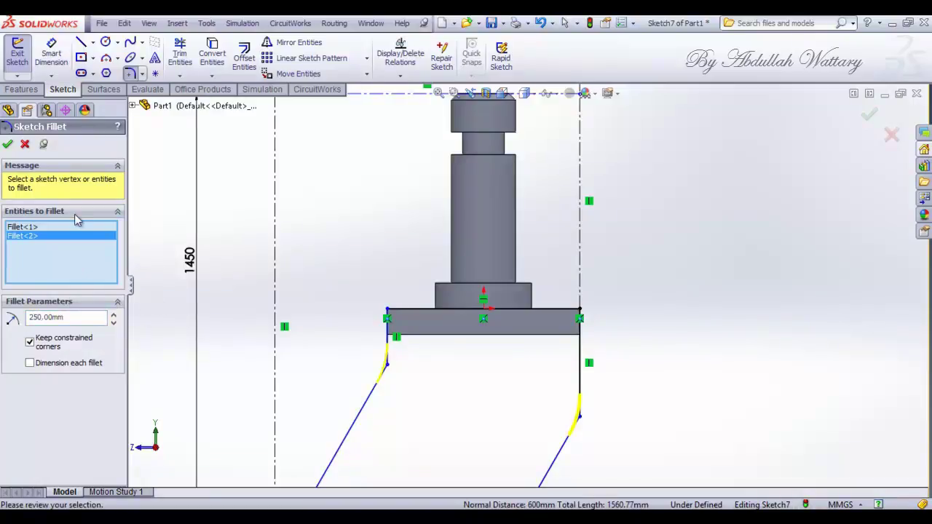
left_click(9, 145)
- Zoom to fit and switch the sketch to an isometric view
key("z")
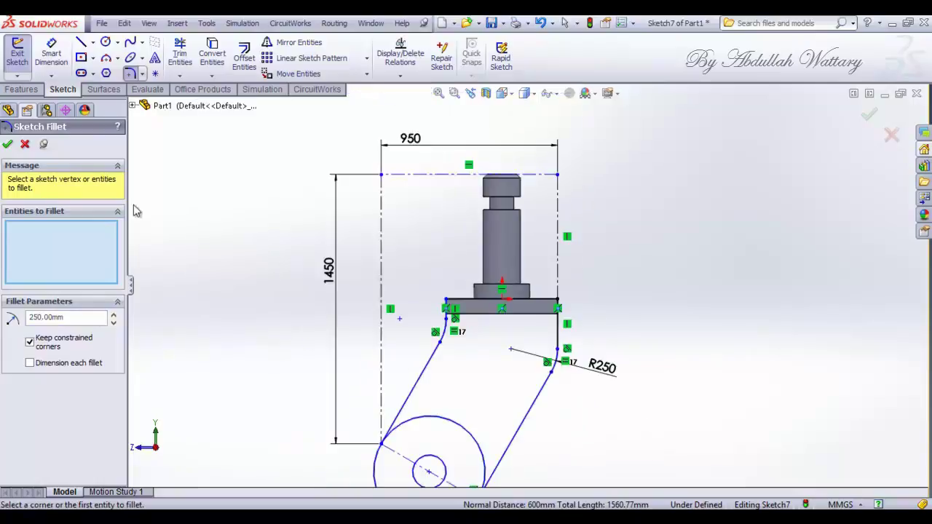
left_click(22, 145)
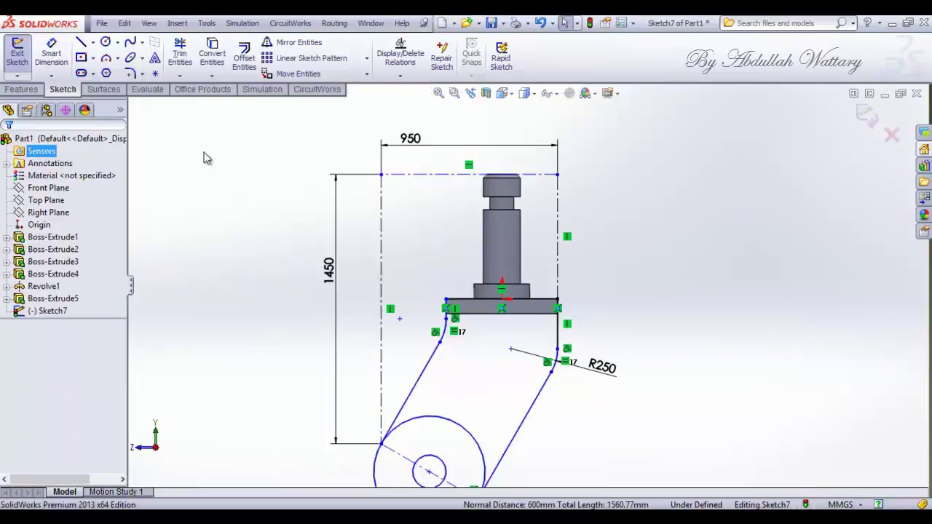
left_click(512, 98)
left_click(572, 135)
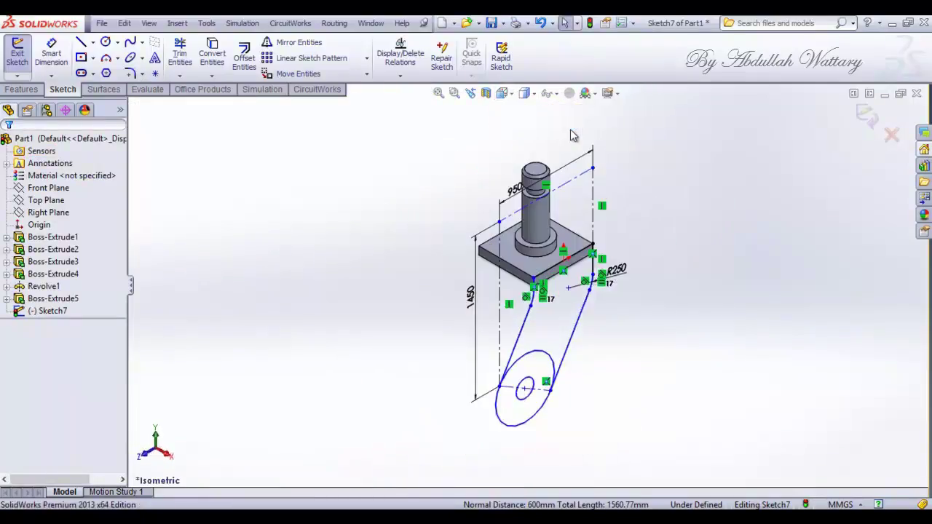
left_click(22, 89)
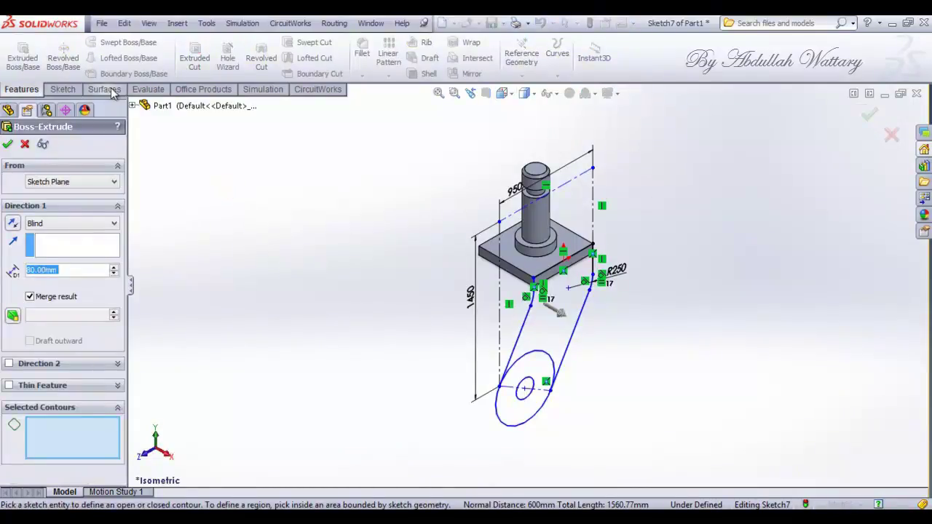
left_click(64, 91)
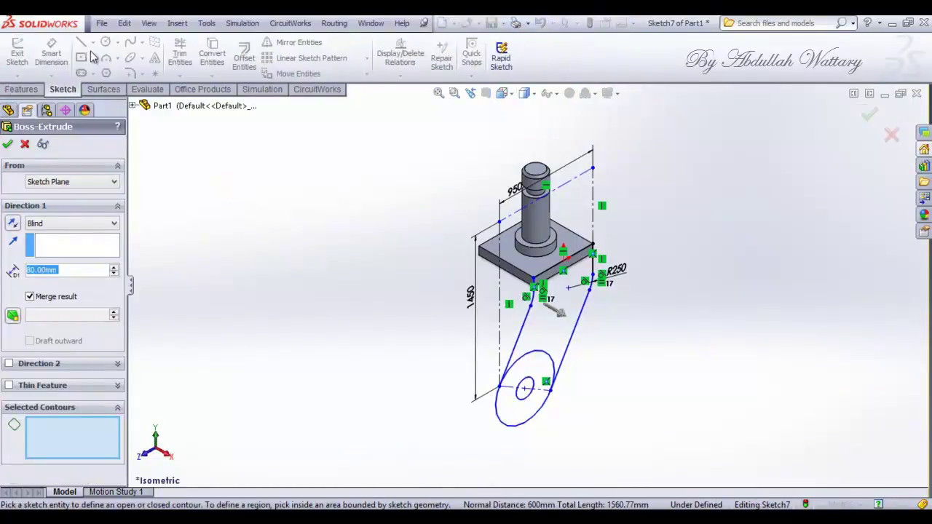
left_click(893, 136)
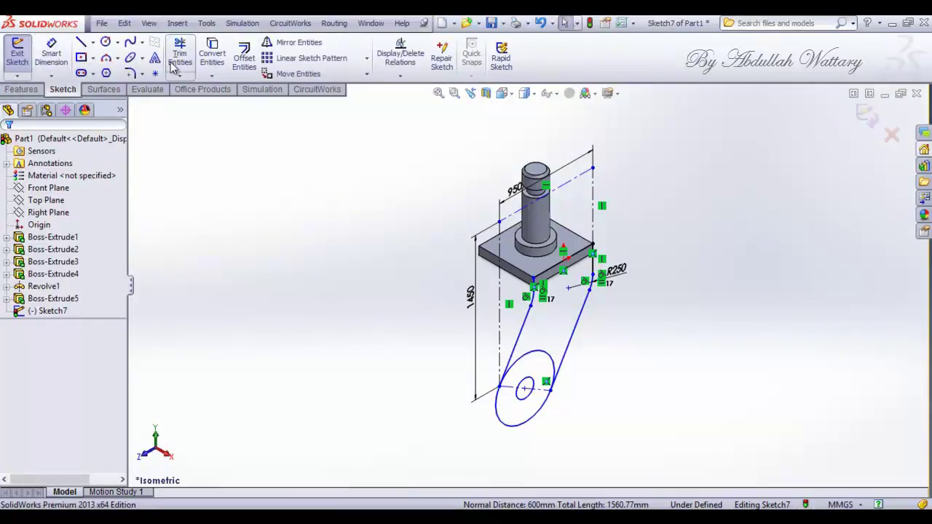
- Trim the circle's upper arc and extrude the hook profile 80 mm as a boss
left_click(179, 58)
left_click(537, 356)
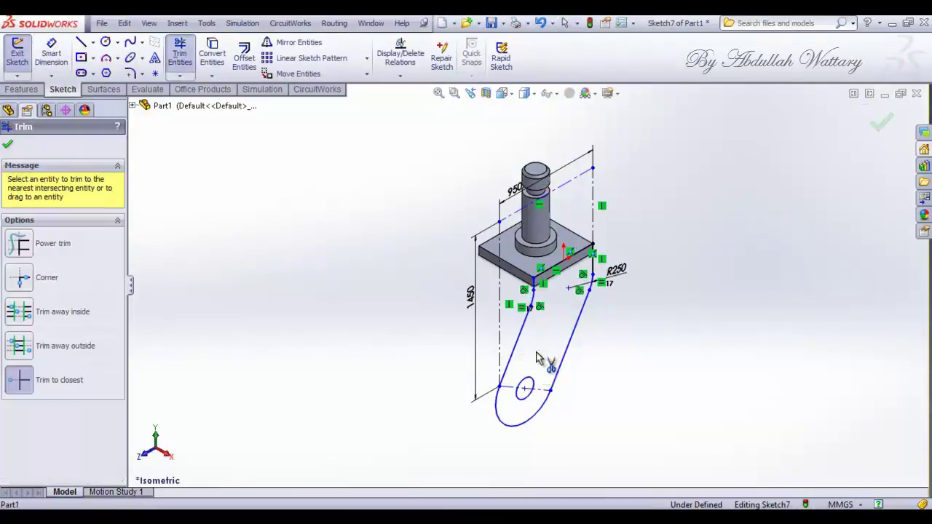
left_click(20, 90)
left_click(29, 63)
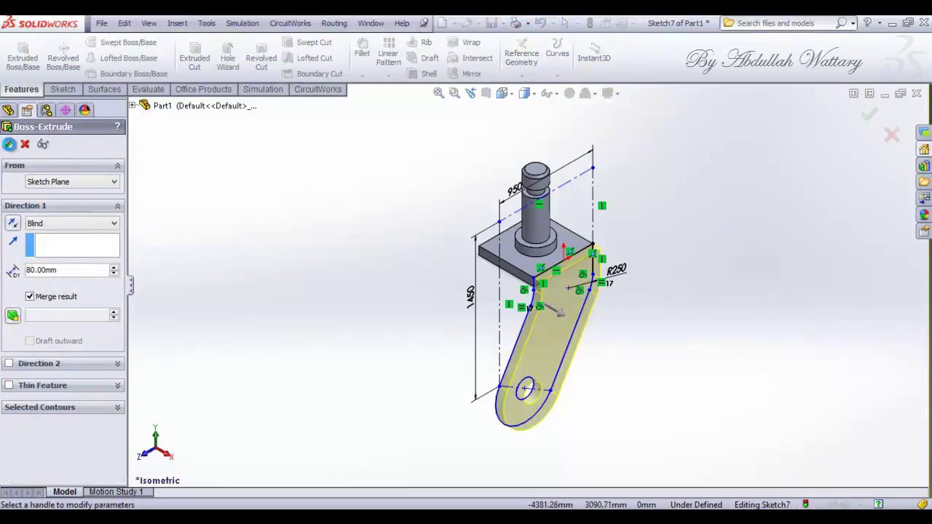
left_click(9, 145)
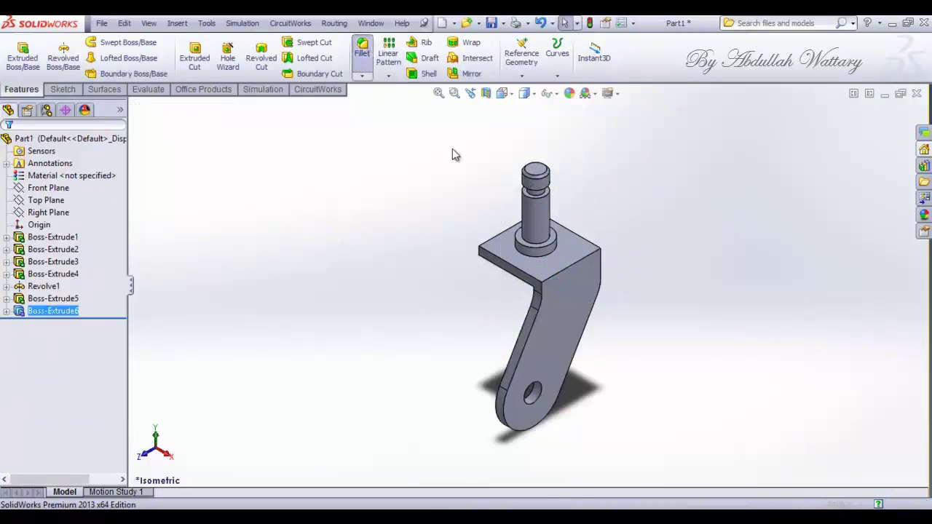
- Round the outer and inner bend edges with an 80 mm fillet
type("80")
key("Return")
scroll(494, 257, "down", 3)
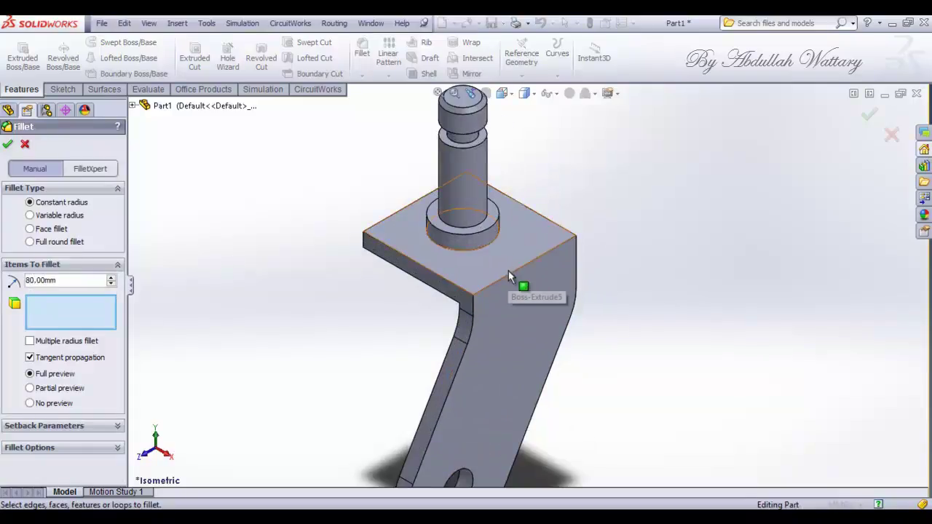
left_click(507, 274)
right_click(688, 160)
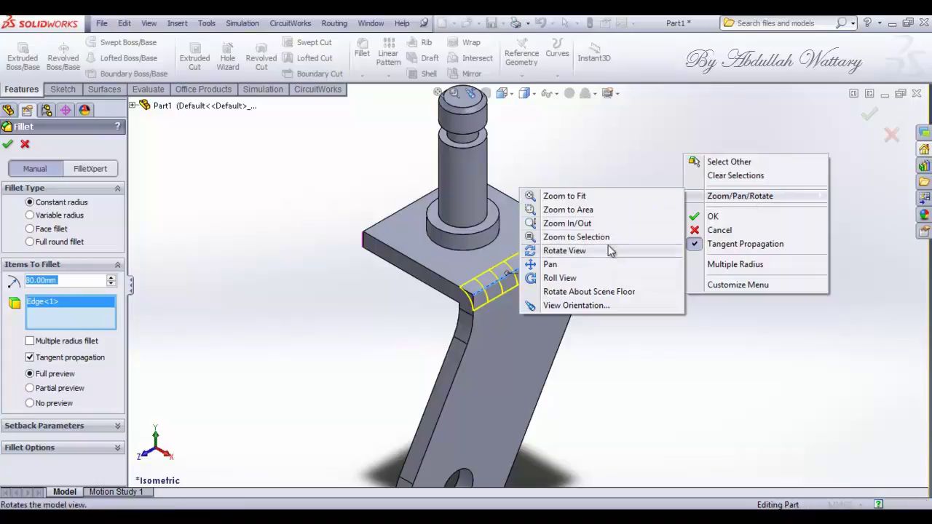
mouse_move(740, 196)
left_click(614, 252)
left_click_drag(614, 249, 726, 220)
key("Escape")
left_click(585, 247)
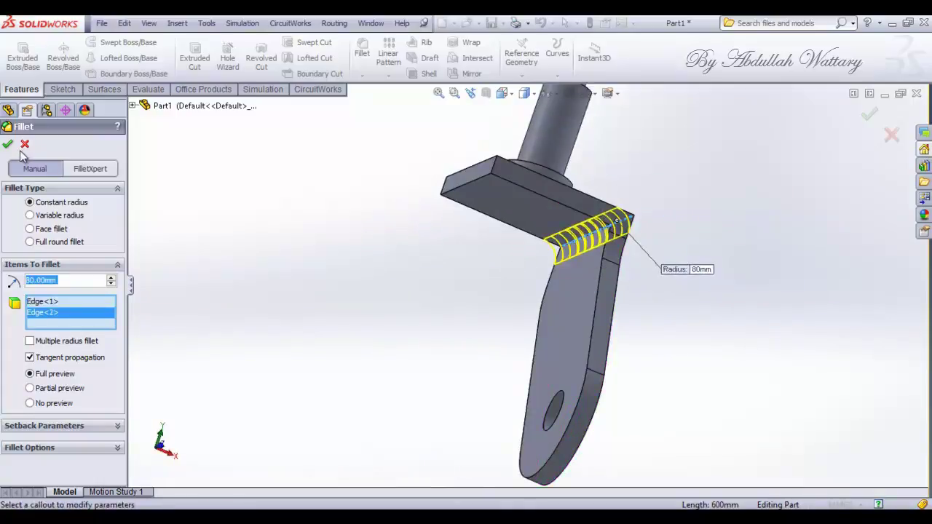
left_click(502, 93)
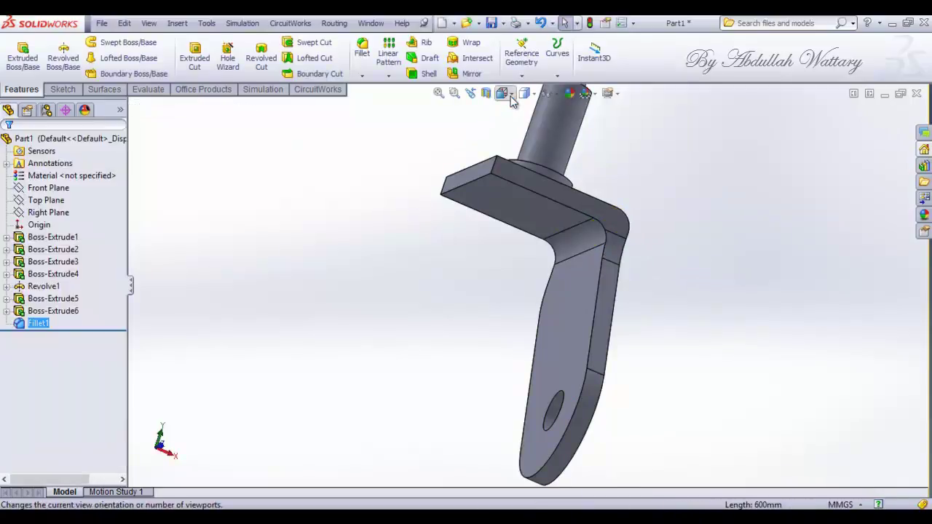
- Switch to the isometric view and zoom in on the filleted part
left_click(562, 128)
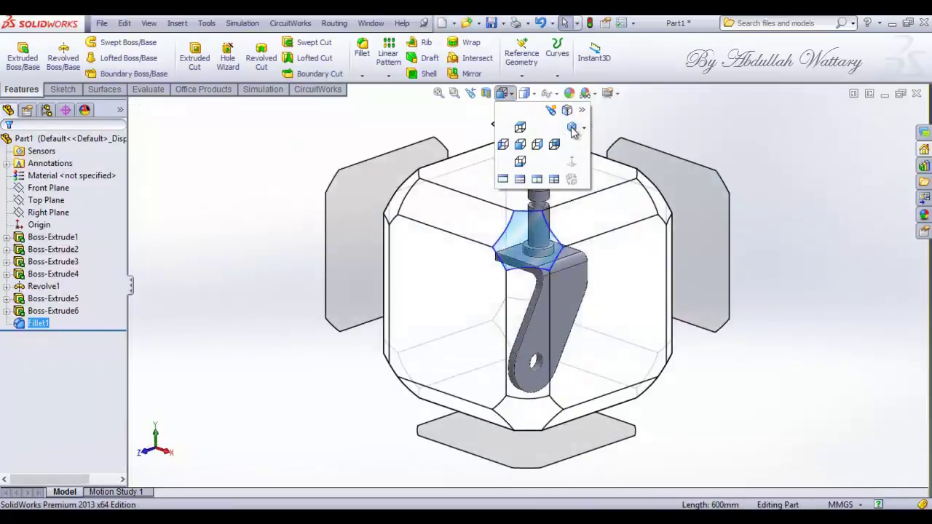
scroll(657, 205, "down", 2)
scroll(657, 205, "down", 1)
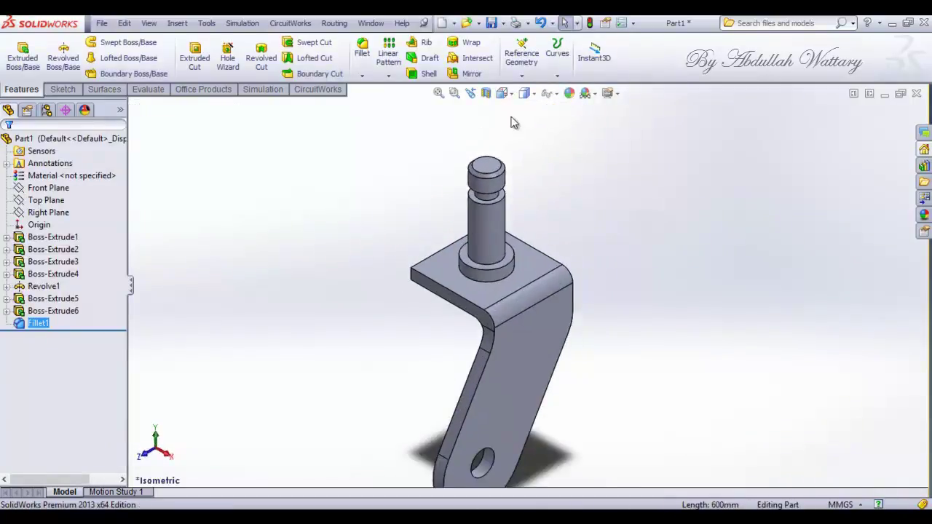
- Mirror the hook body across the Right Plane to create the second arm
left_click(466, 74)
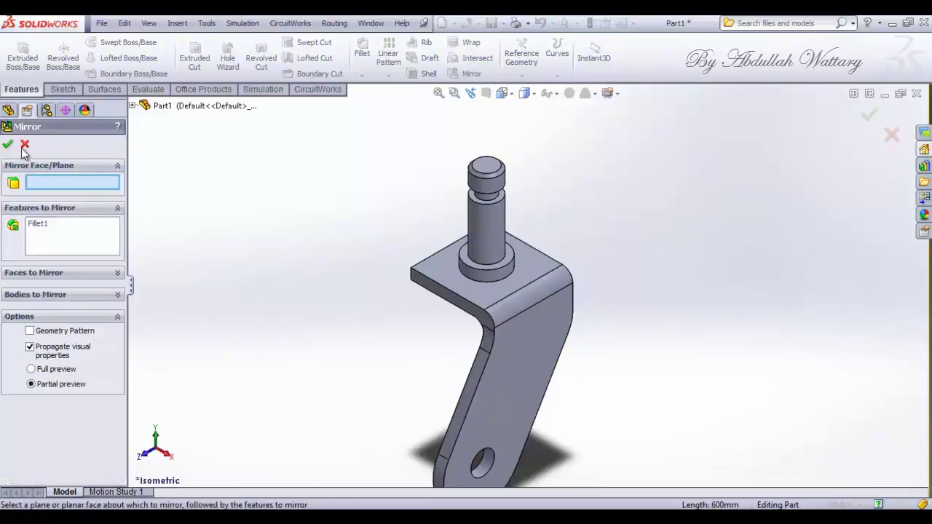
left_click(134, 107)
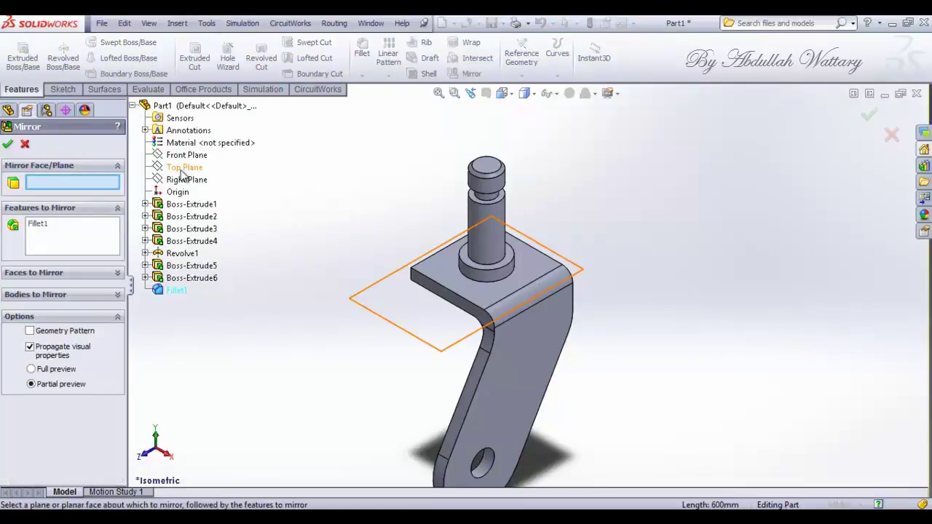
left_click(188, 181)
left_click(104, 297)
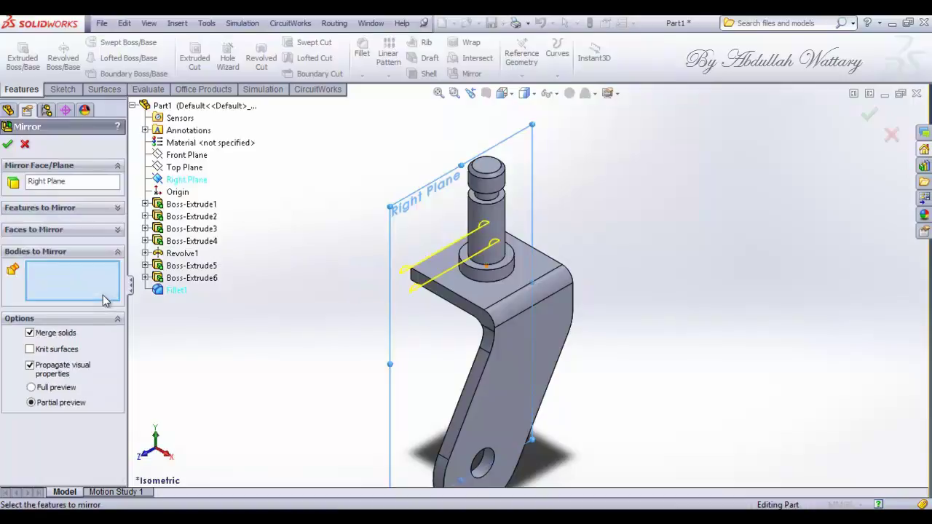
left_click(526, 336)
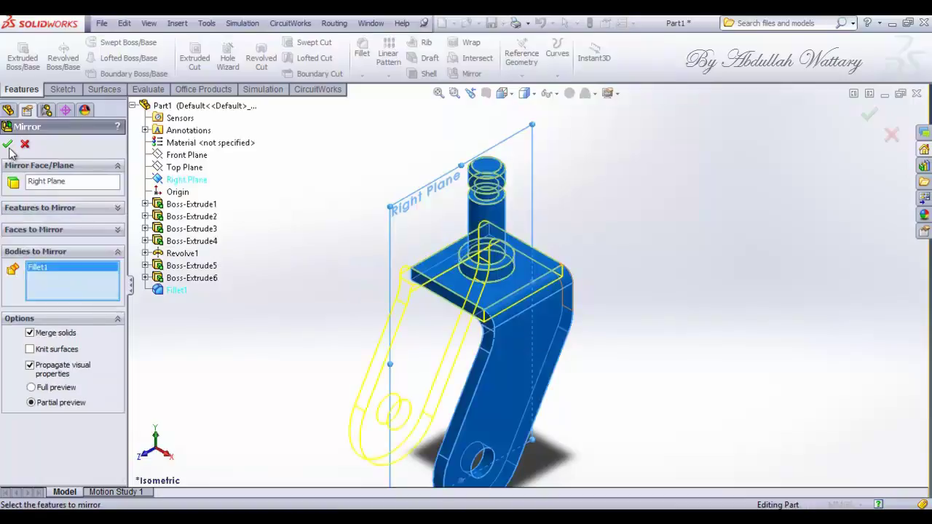
key("Return")
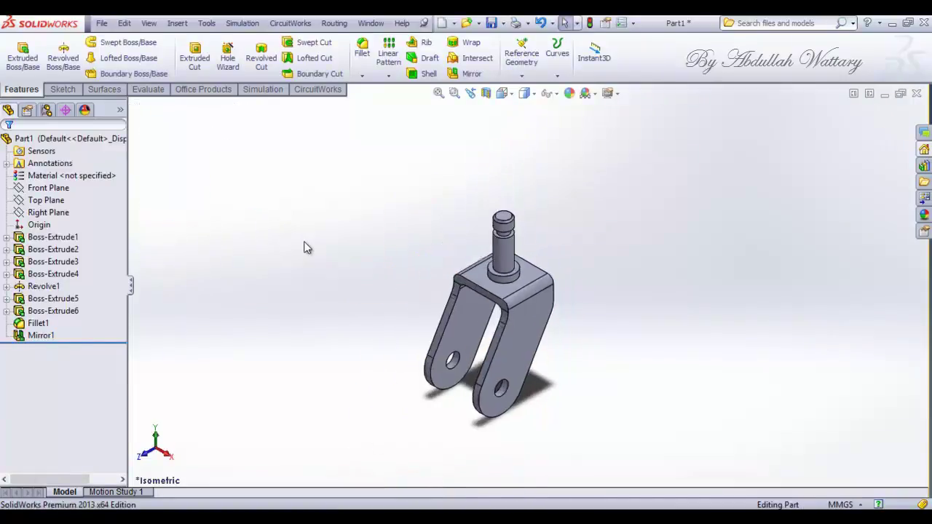
- Orbit and zoom the clevis hook to inspect both arms
right_click(592, 219)
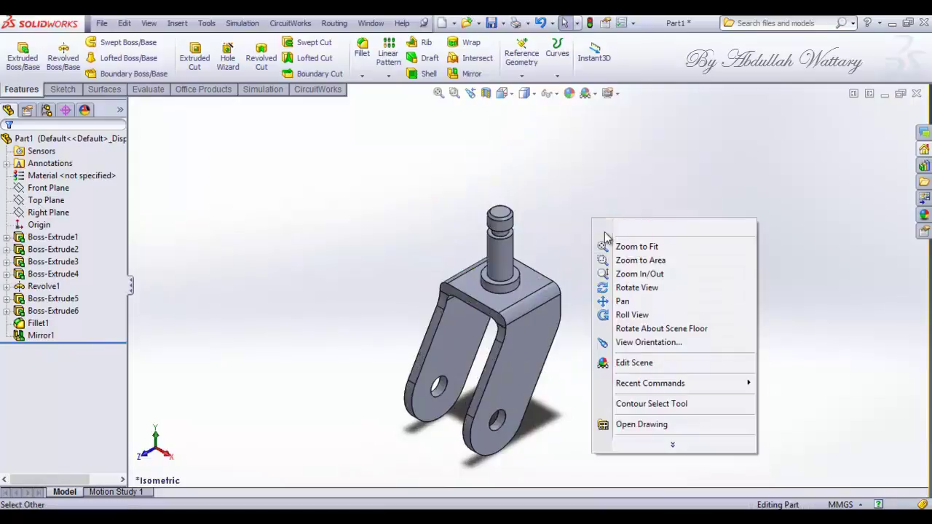
left_click(625, 287)
mouse_move(560, 341)
left_mouse_down()
mouse_move(597, 277)
mouse_move(637, 262)
mouse_move(643, 270)
mouse_move(587, 284)
mouse_move(555, 316)
left_mouse_up()
key("Escape")
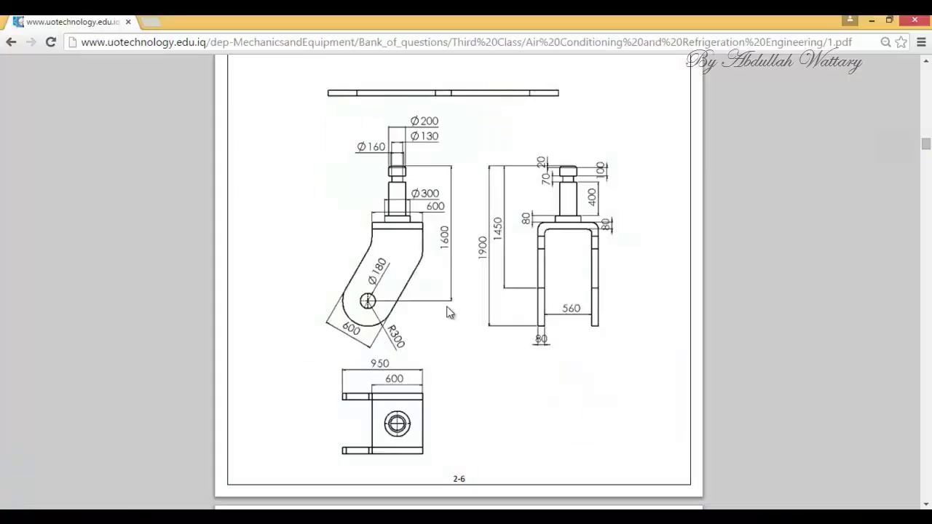
scroll(448, 309, "up", 5)
scroll(448, 306, "up", 5)
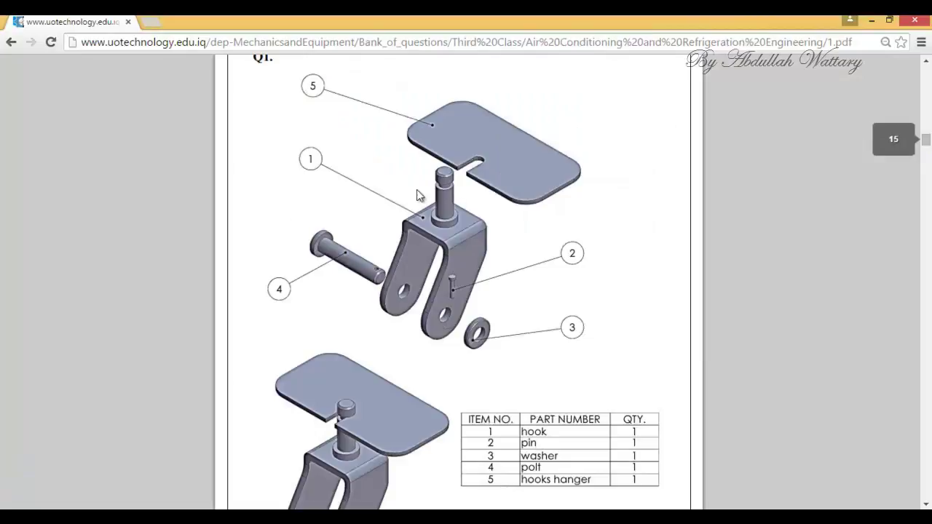
key("alt+Tab")
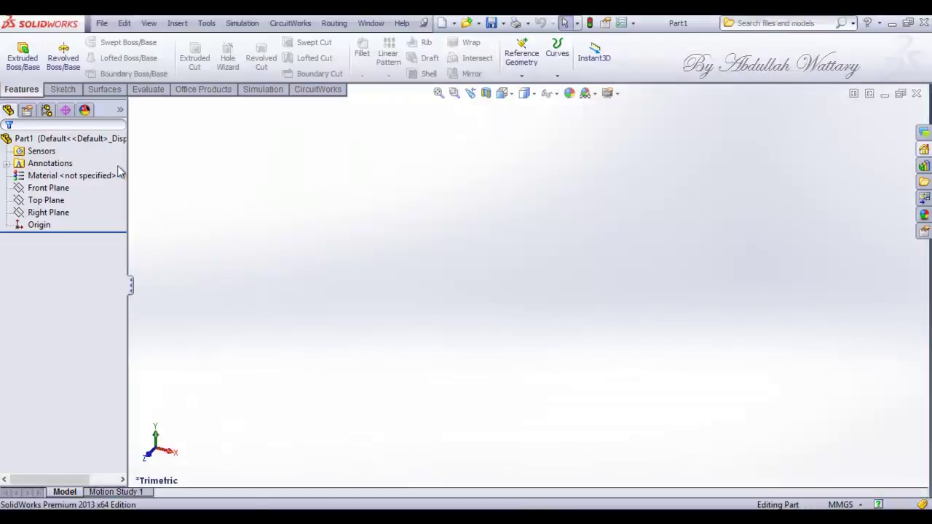
- Sketch a circle on the Top Plane centred at the origin, dimensioned to 360 mm diameter
left_click(43, 200)
left_click(48, 182)
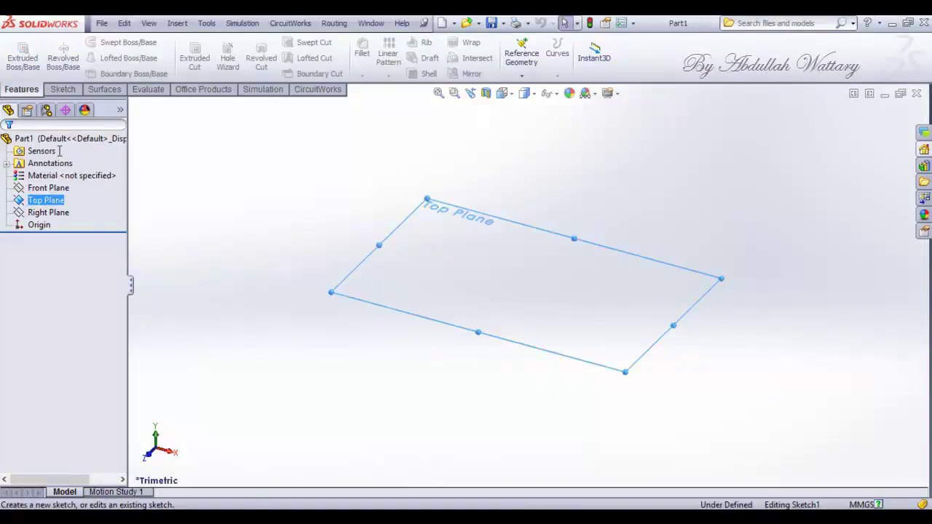
left_click(64, 89)
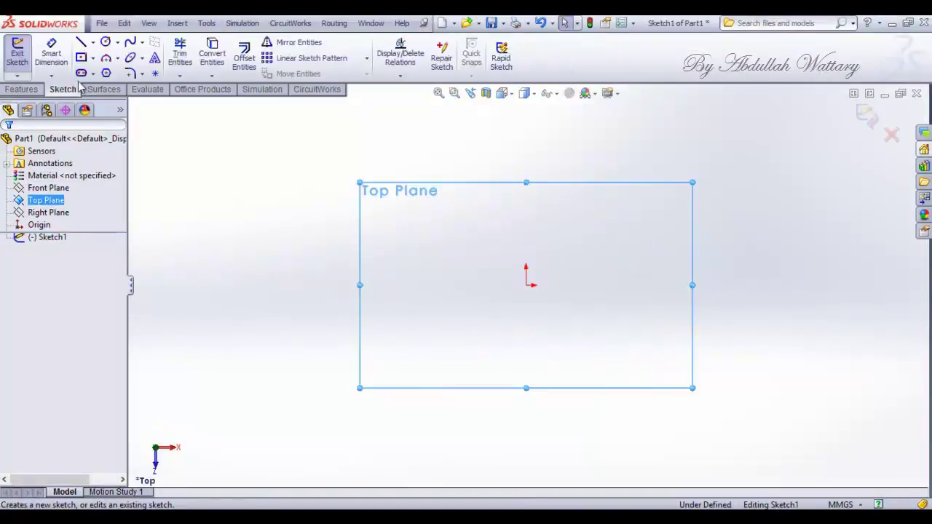
left_click(106, 43)
left_click(526, 285)
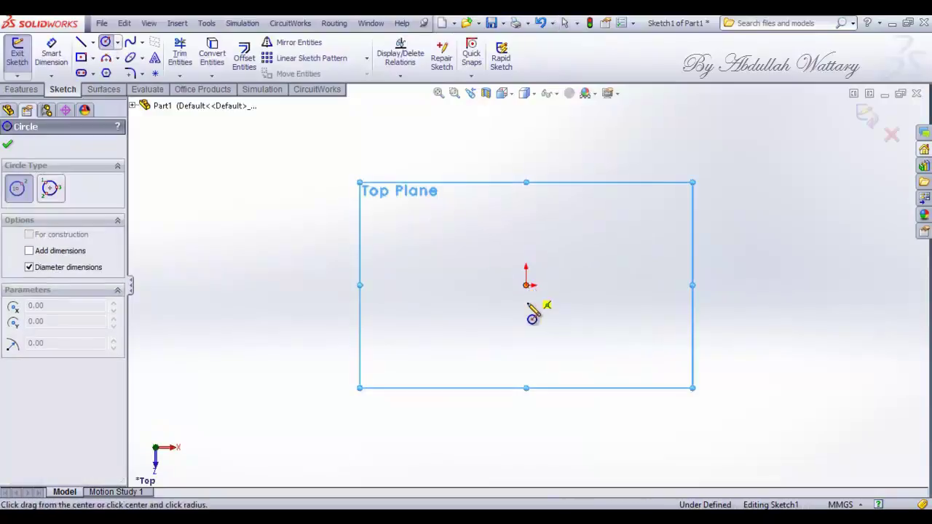
left_click(537, 397)
key("Escape")
left_click(442, 244)
left_click(51, 53)
left_click(371, 249)
type("36")
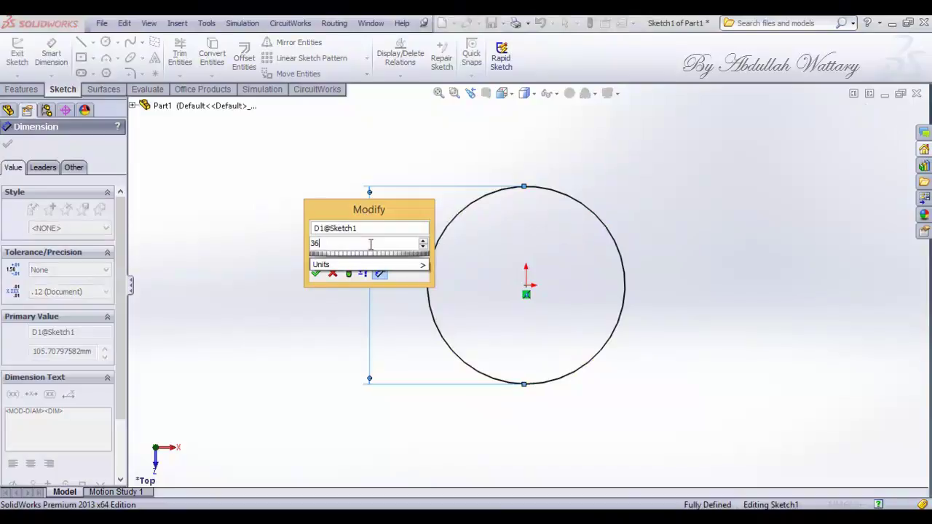
type("0")
key("Return")
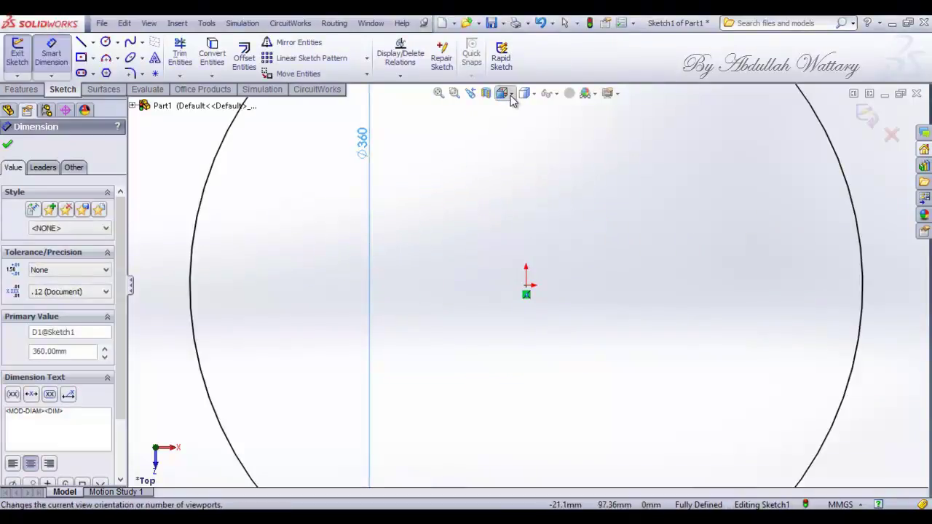
- View in isometric and extrude the circle 50 mm into a solid disc
left_click(512, 96)
left_click(572, 128)
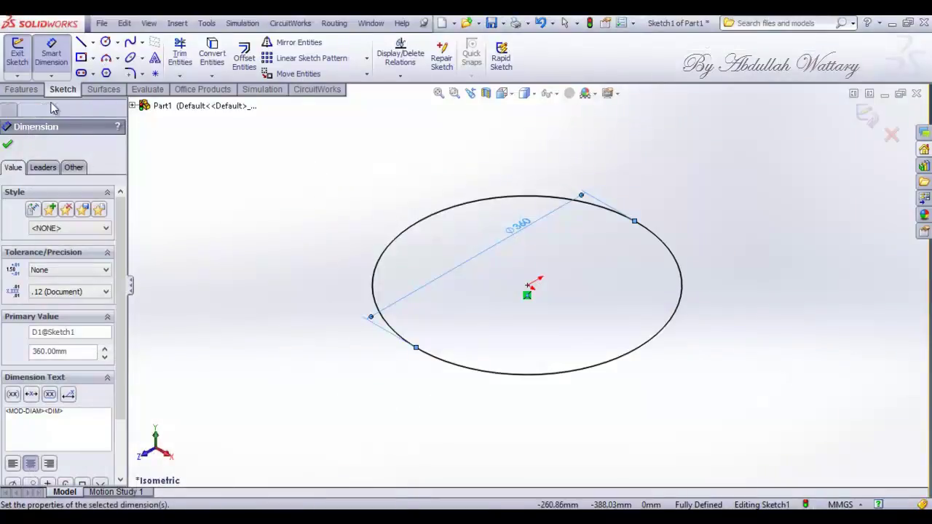
left_click(19, 90)
left_click(23, 56)
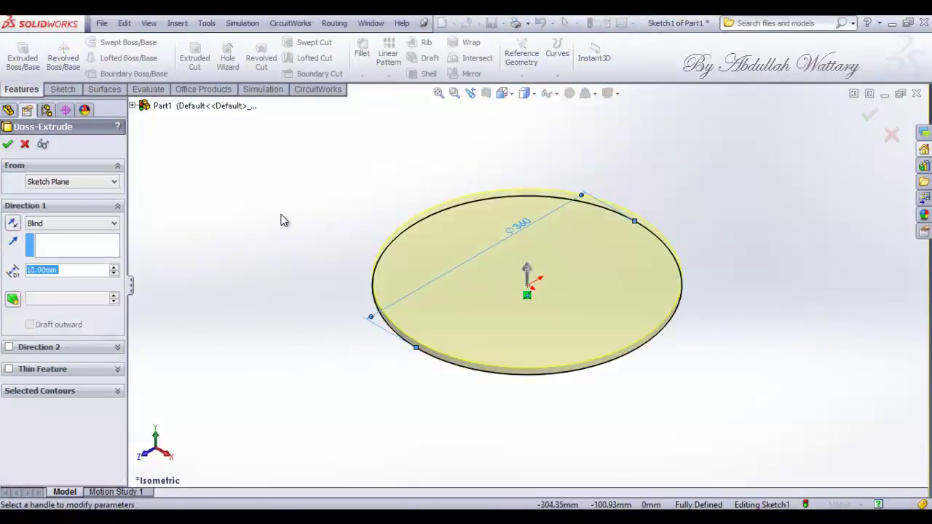
type("50")
key("Return")
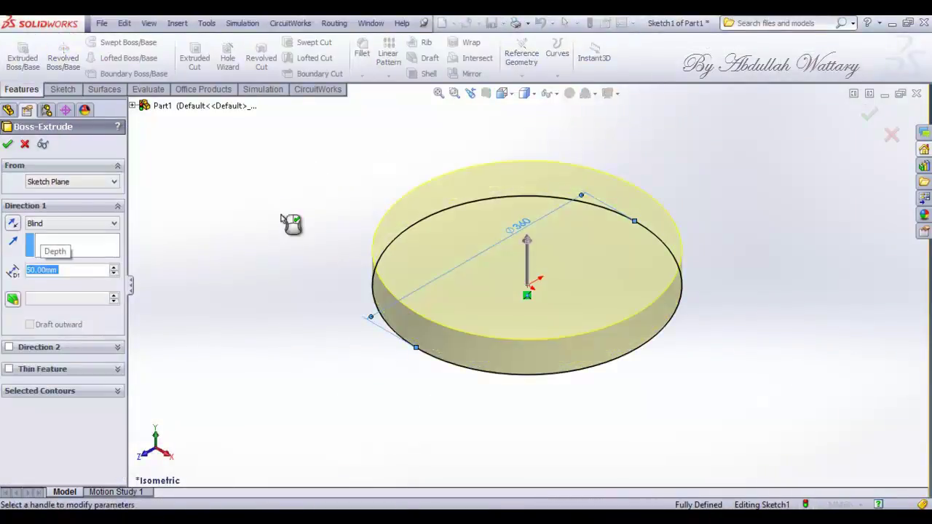
left_click(8, 145)
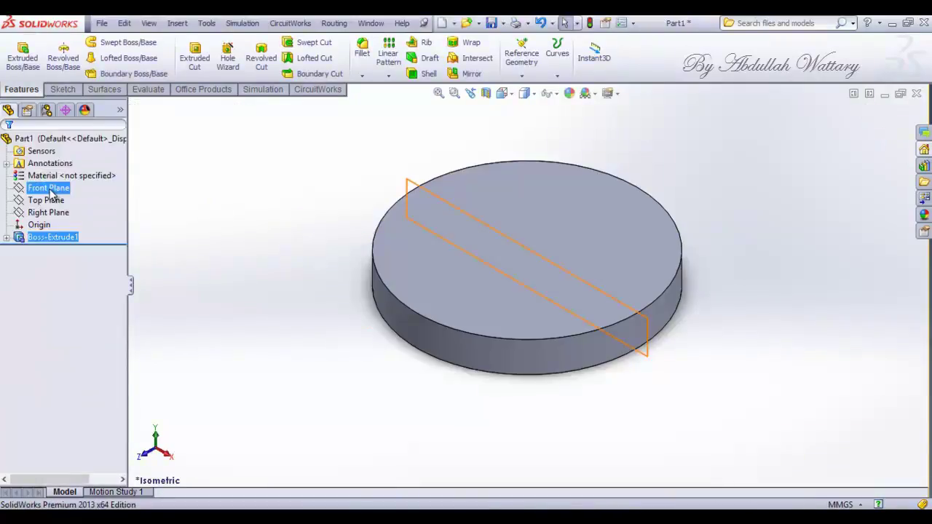
- Start a sketch on the Front Plane and turn the view normal to it
left_click(51, 189)
left_click(69, 169)
right_click(80, 249)
key("Escape")
right_click(80, 249)
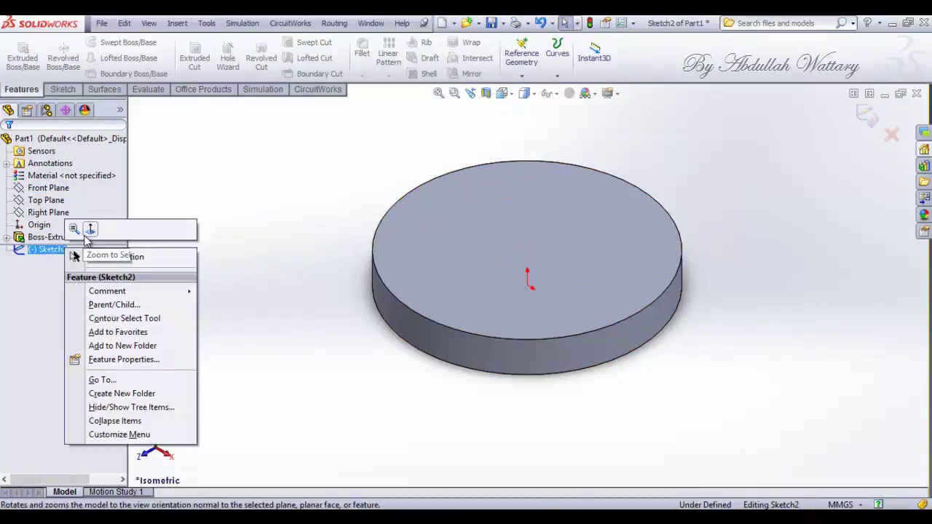
left_click(80, 234)
- Draw a short vertical line down from the origin and a horizontal line to the right
left_click(62, 90)
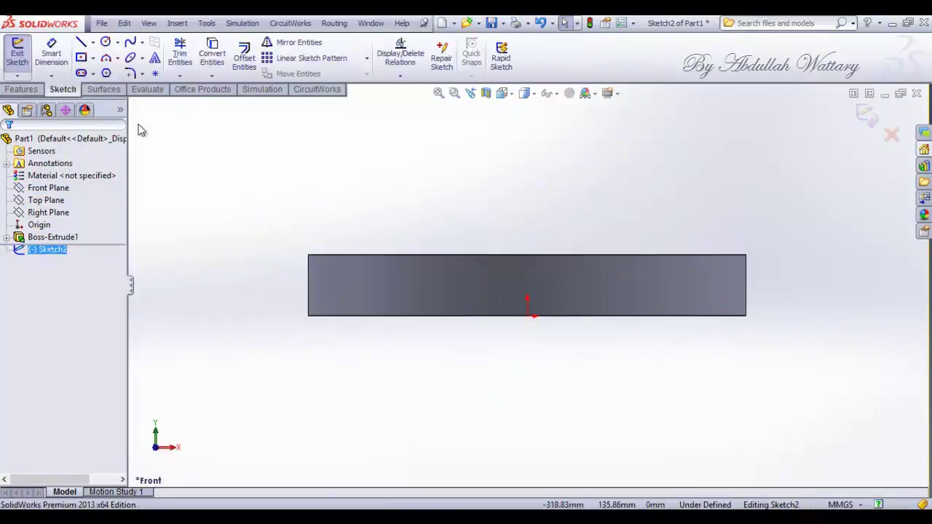
left_click(82, 44)
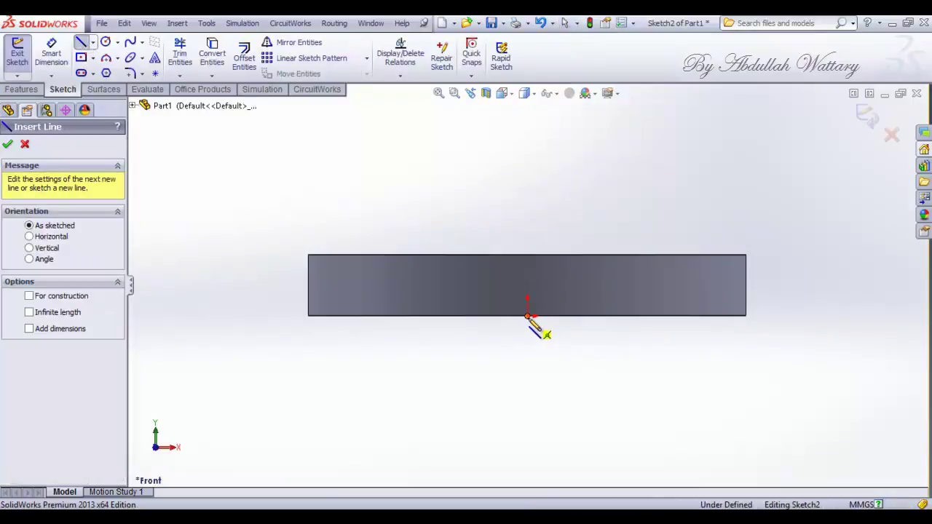
left_click(527, 317)
left_click(528, 349)
left_click(698, 350)
key("Escape")
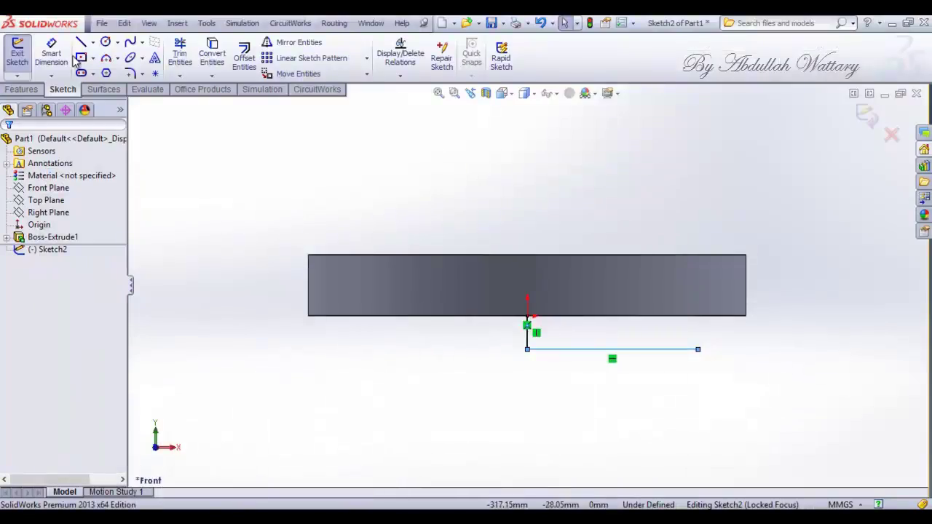
left_click(51, 54)
- Dimension the horizontal line to 170 mm and the vertical line to 10 mm
left_click(579, 355)
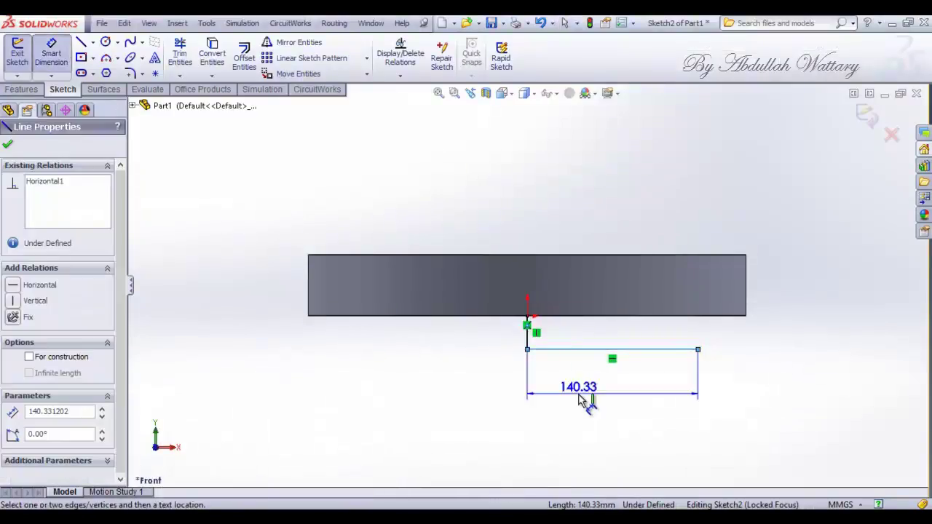
left_click(585, 399)
type("170")
key("Return")
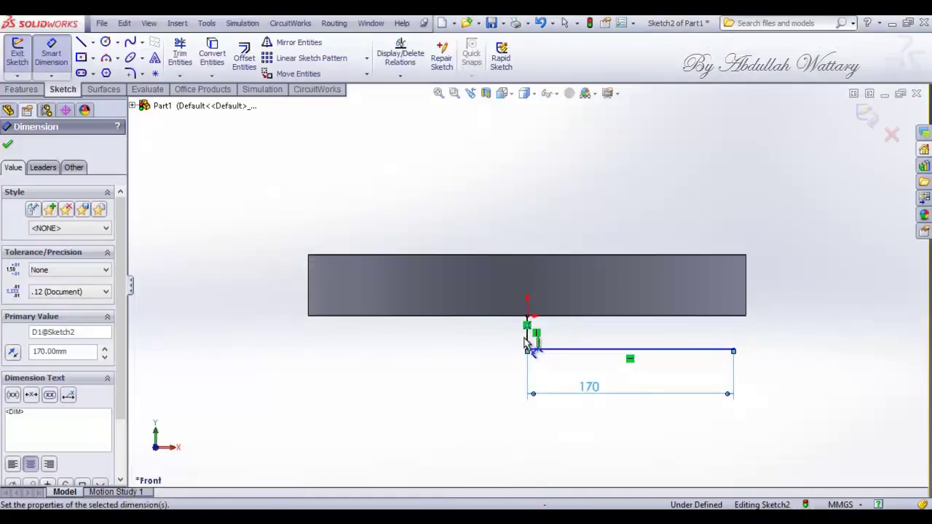
left_click(527, 341)
left_click(485, 337)
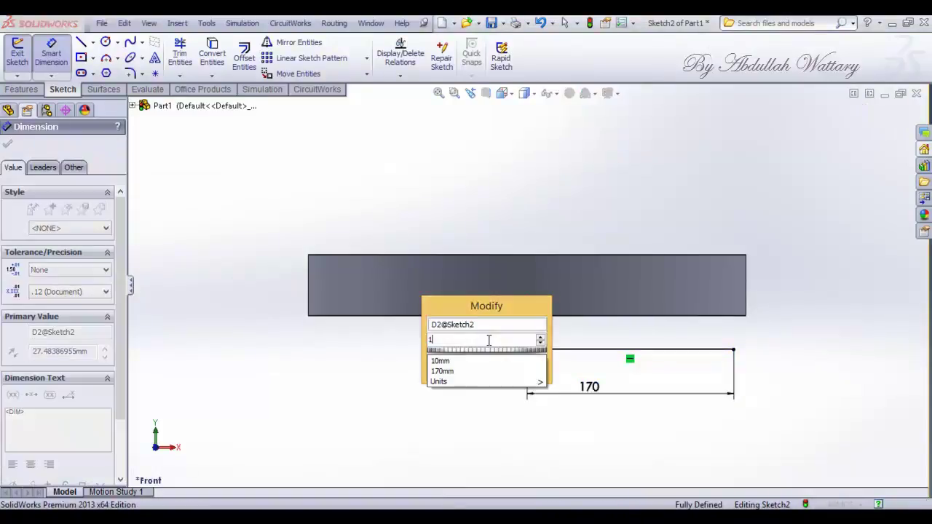
type("10")
key("Return")
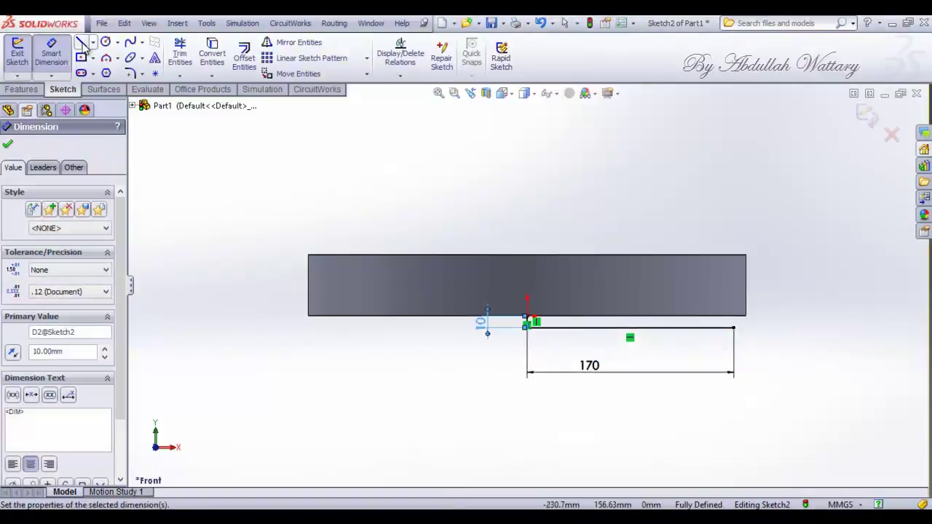
- Add a 180 mm line along the disc bottom and revolve the profile 360° about the vertical line
key("l")
left_click(745, 323)
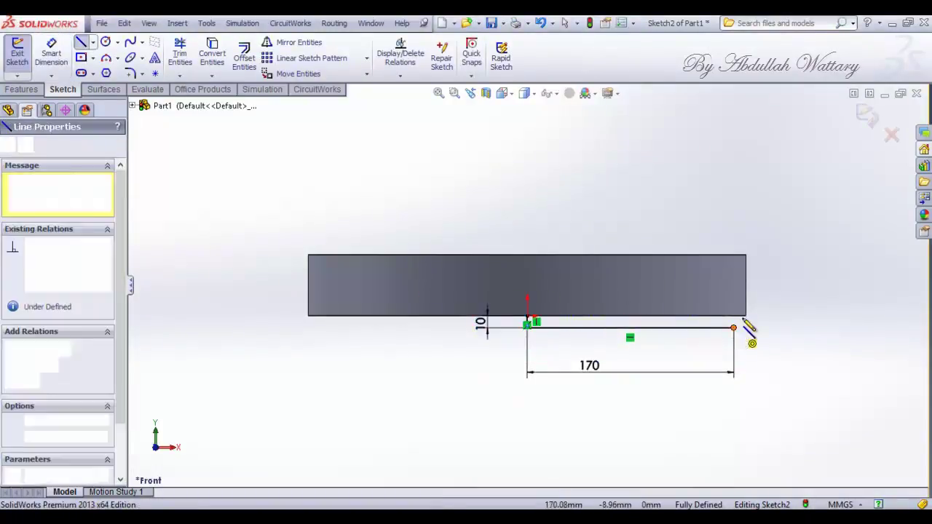
left_click(535, 323)
left_click(23, 89)
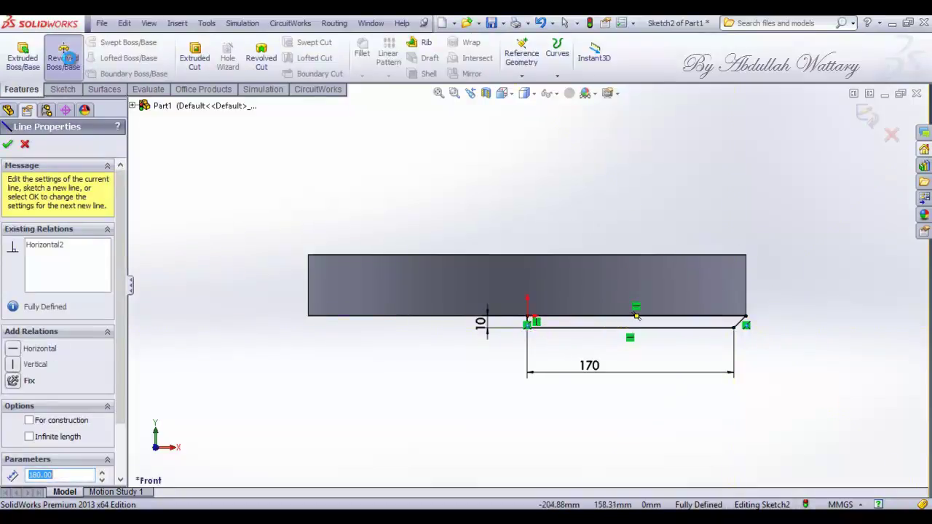
left_click(63, 58)
scroll(553, 327, "down", 5)
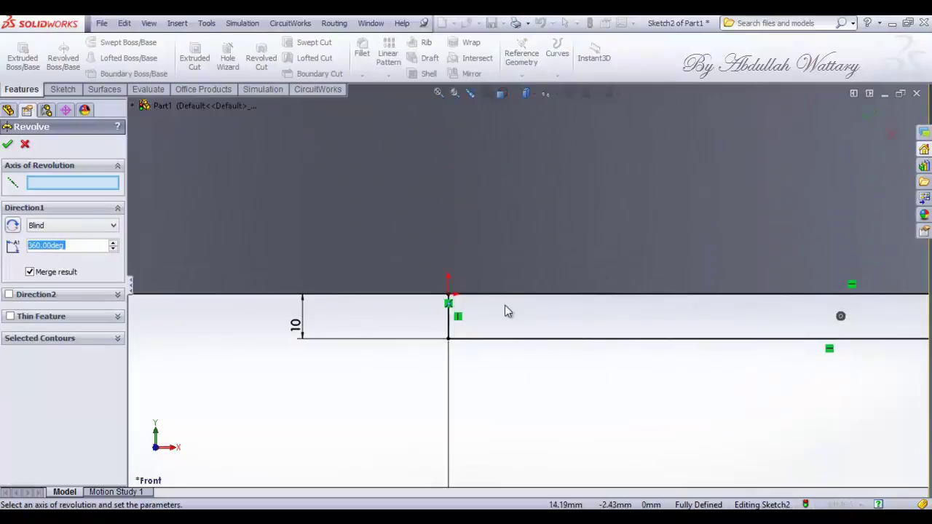
left_click(451, 322)
left_click(9, 146)
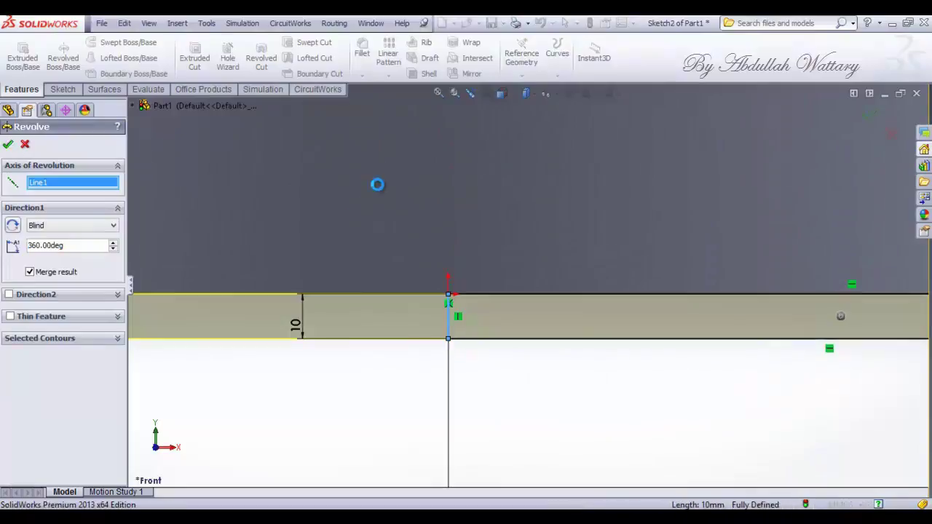
- Switch to isometric and start a sketch on the disc's top face
left_click(510, 94)
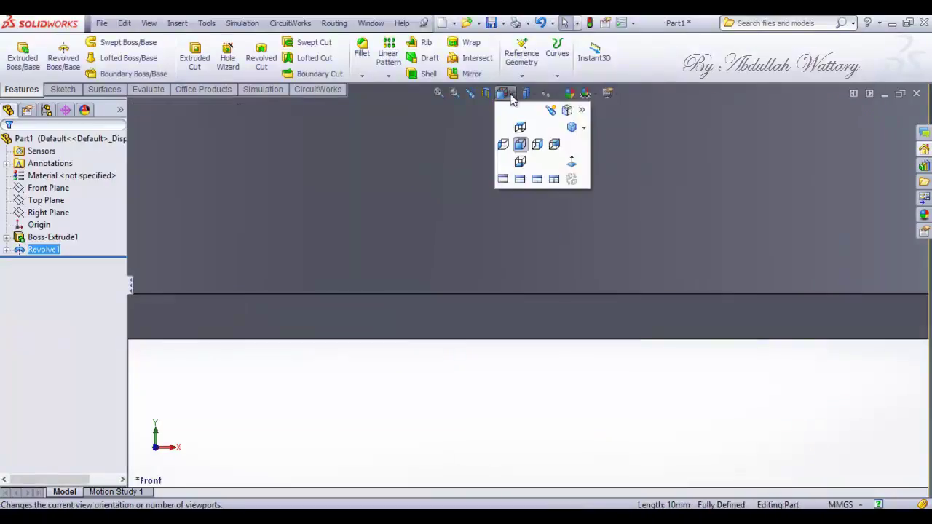
left_click(571, 129)
left_click(548, 261)
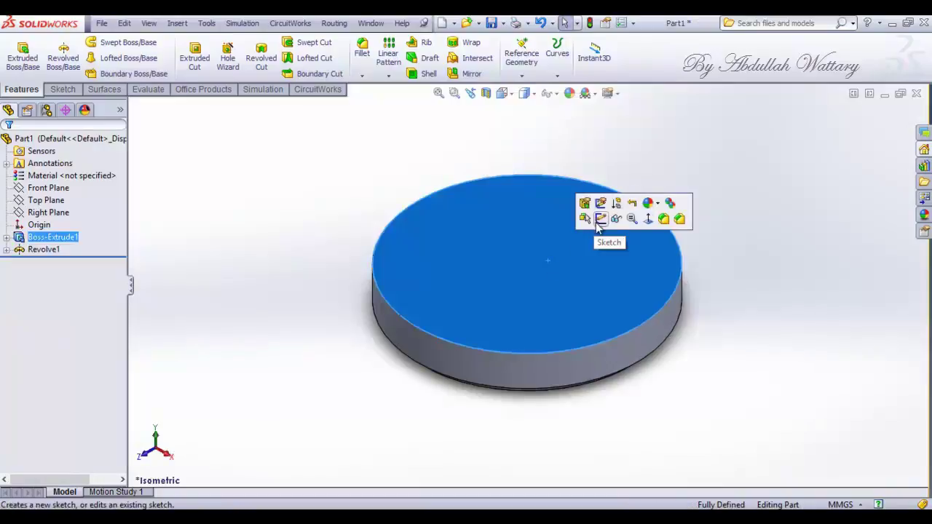
right_click(48, 261)
left_click(67, 240)
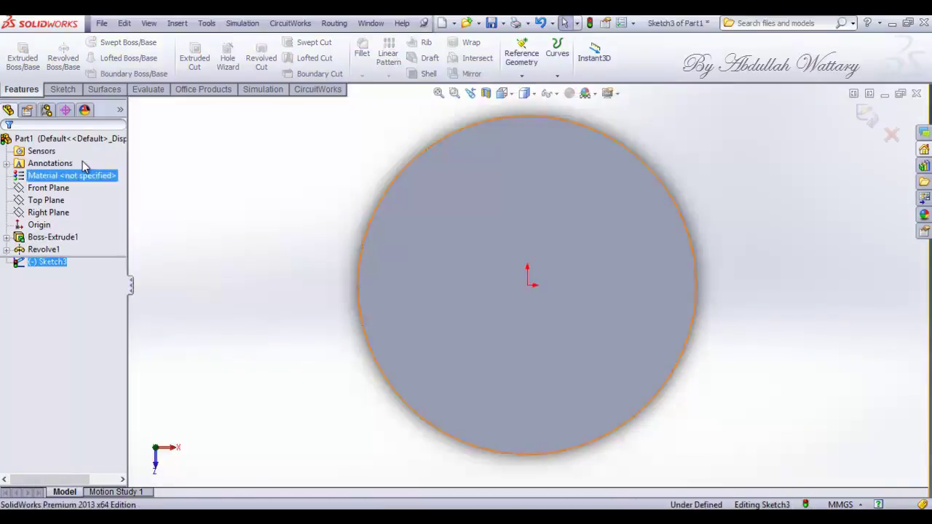
- Draw a circle centred on the origin in the top-face sketch
left_click(63, 91)
left_click(107, 42)
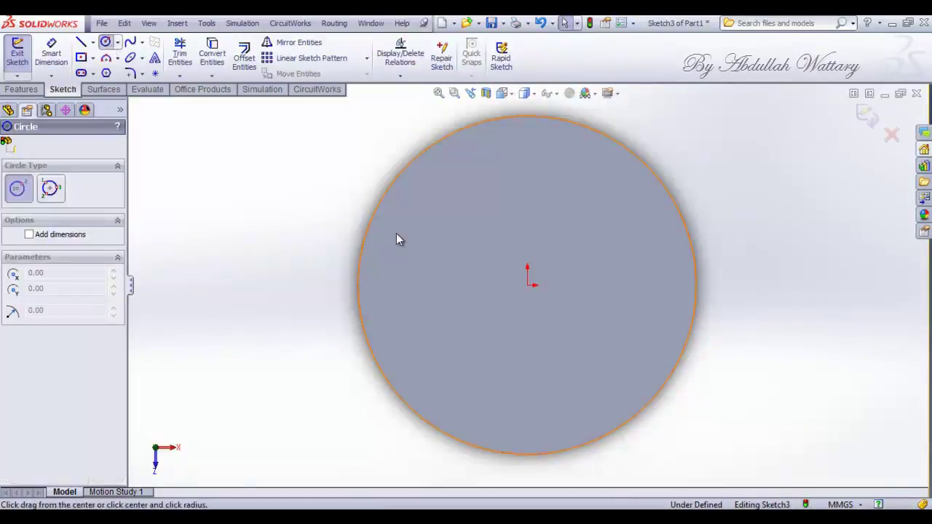
left_click(528, 284)
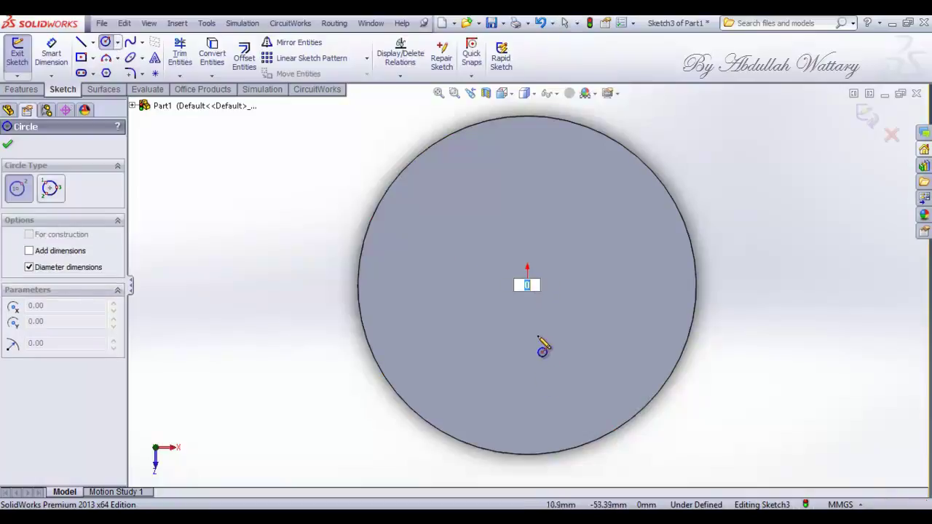
key("Escape")
key("Return")
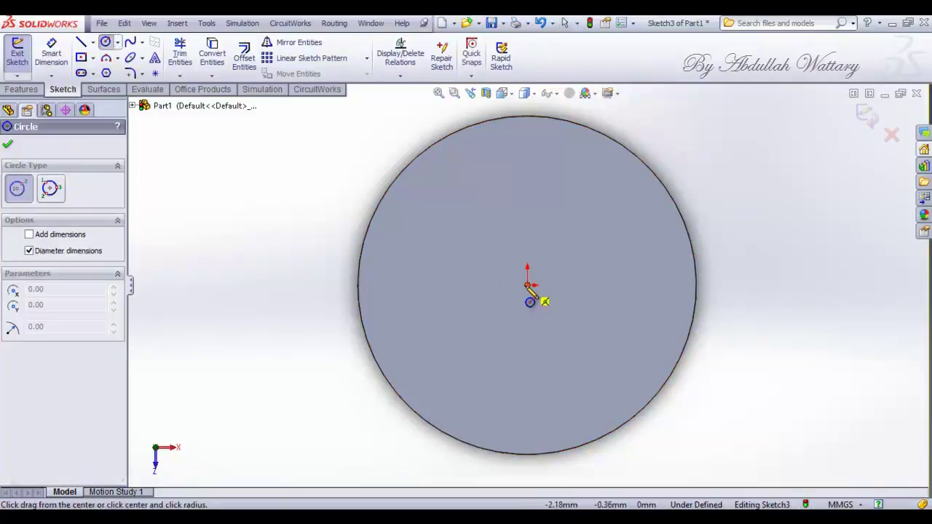
left_click(528, 285)
left_click(544, 391)
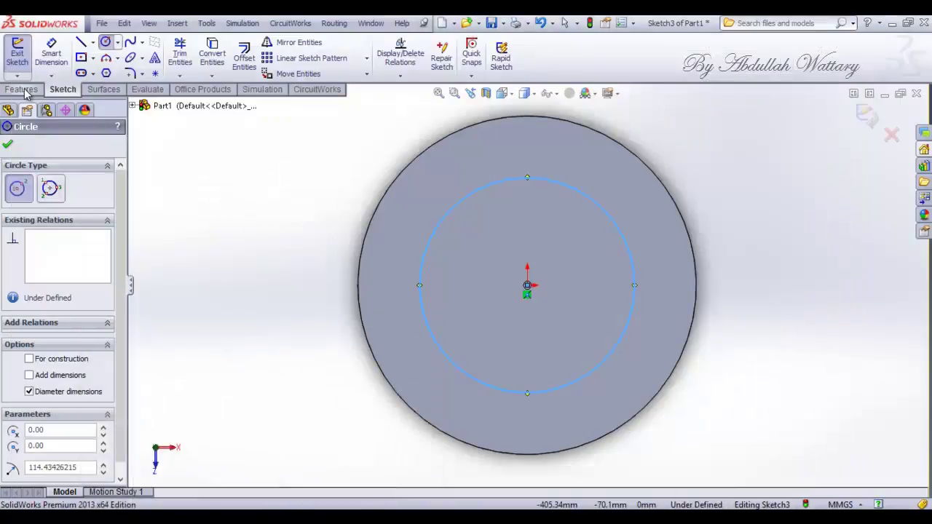
left_click(51, 54)
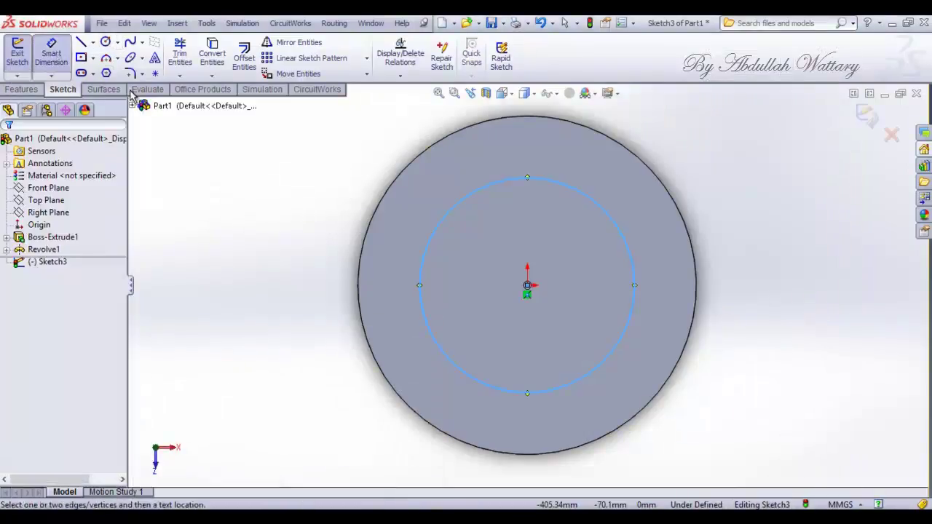
- Dimension the circle to Ø180 mm and cut it Through All to make the central hole
left_click(475, 195)
left_click(487, 238)
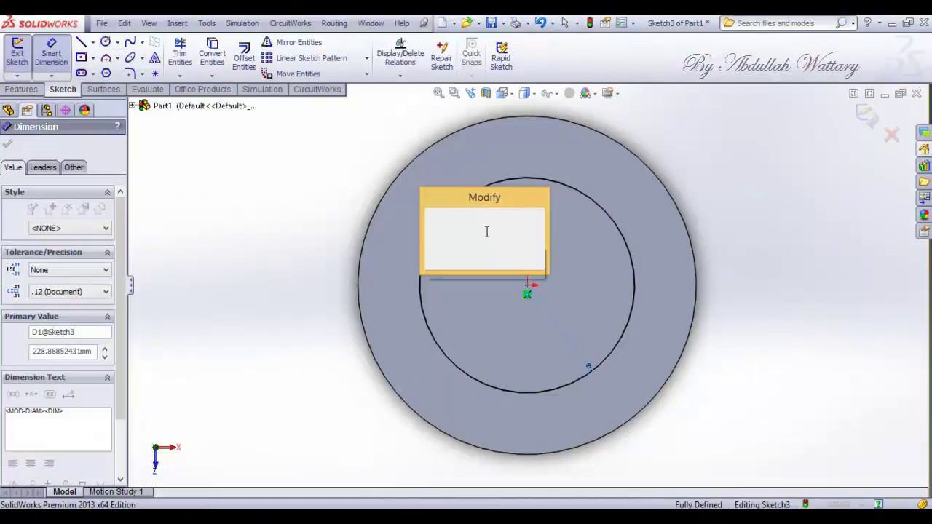
type("18")
key("Return")
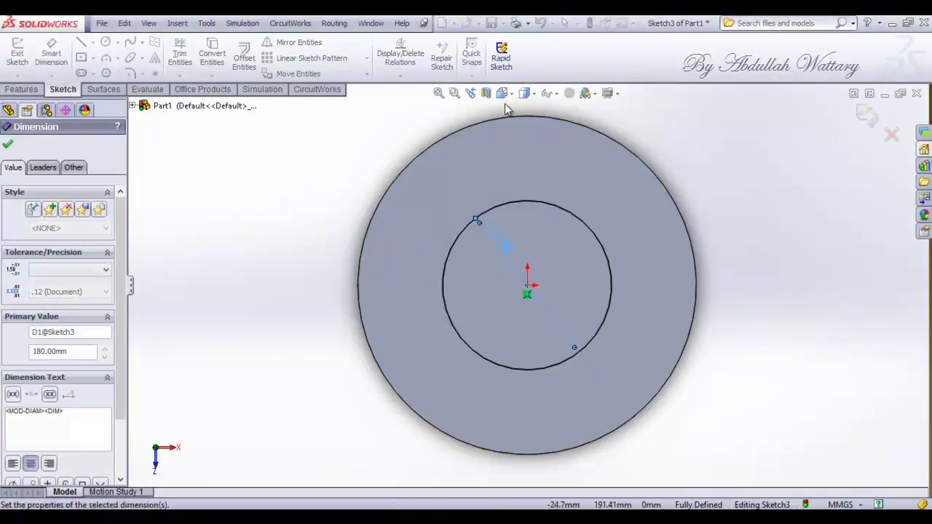
left_click(503, 93)
left_click(571, 128)
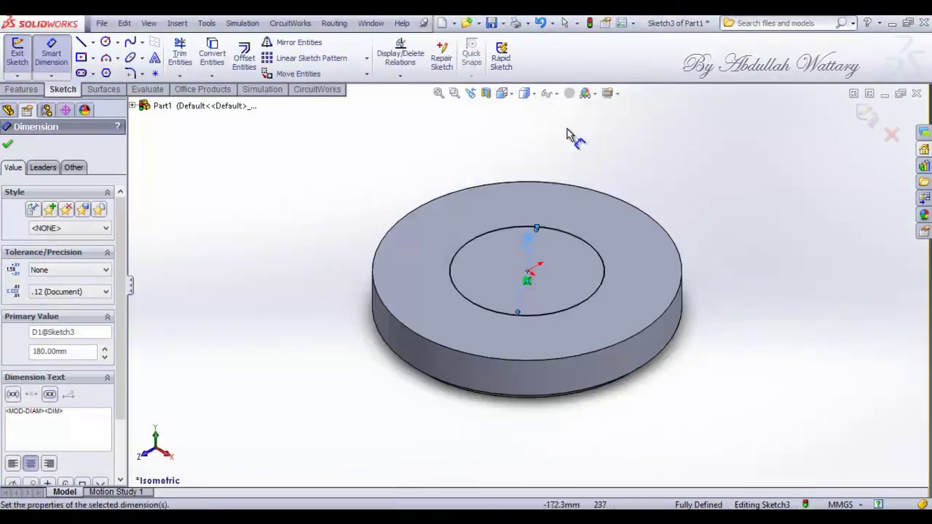
left_click(22, 89)
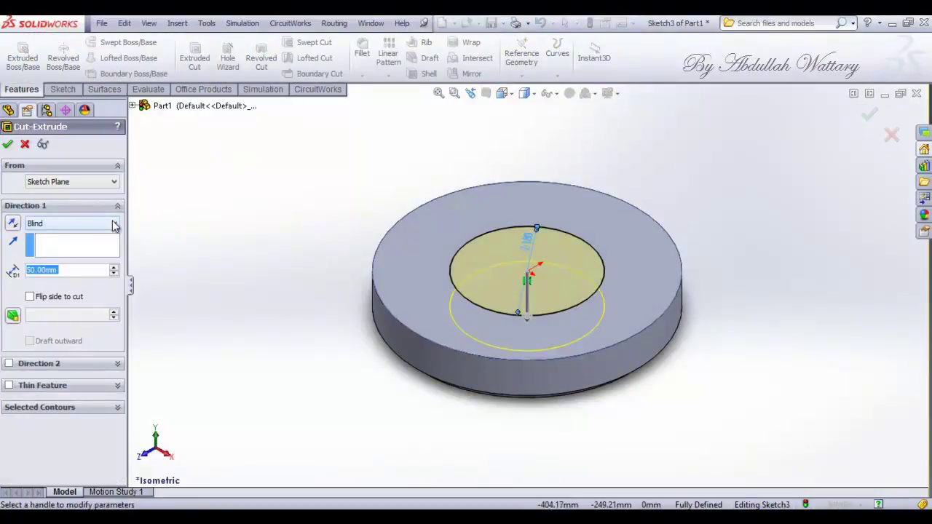
left_click(113, 224)
left_click(108, 245)
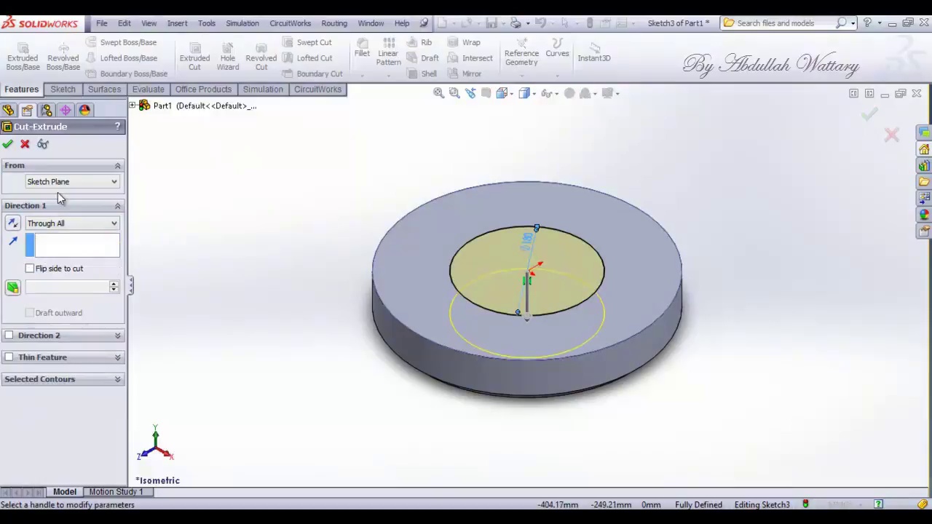
left_click(8, 144)
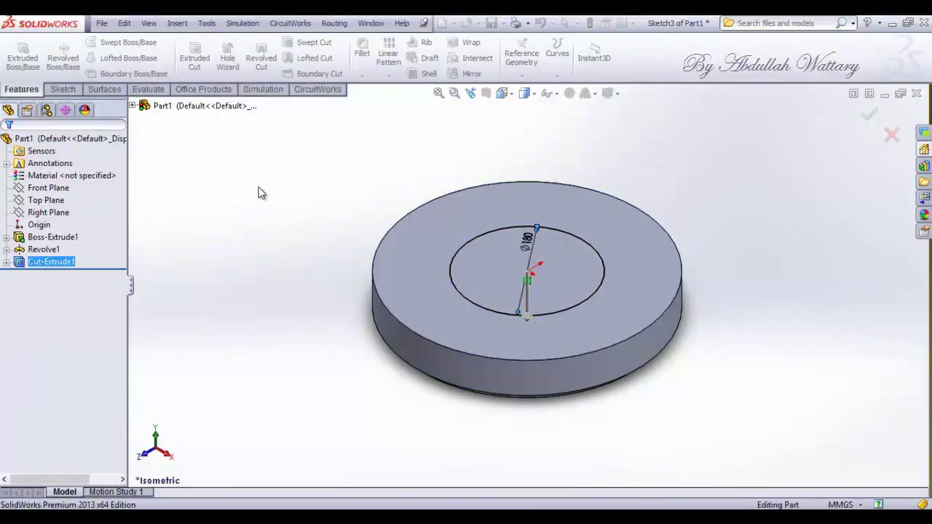
- Orbit the finished ring disc to inspect it, then pick the Right Plane in the new part
right_click(261, 193)
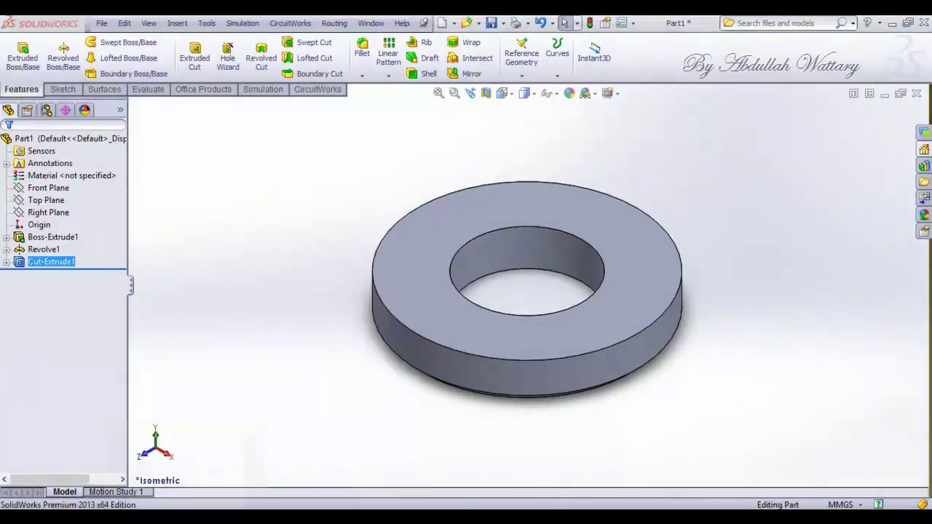
key("Escape")
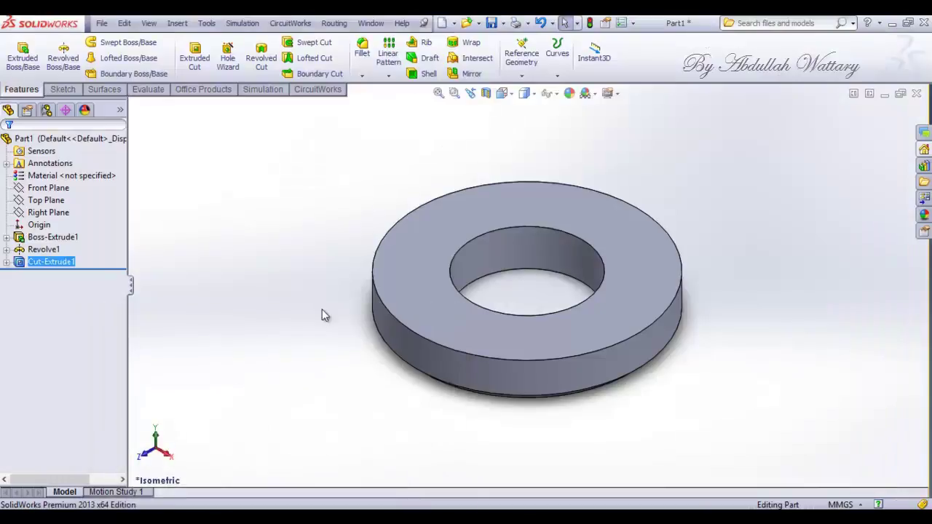
right_click(322, 309)
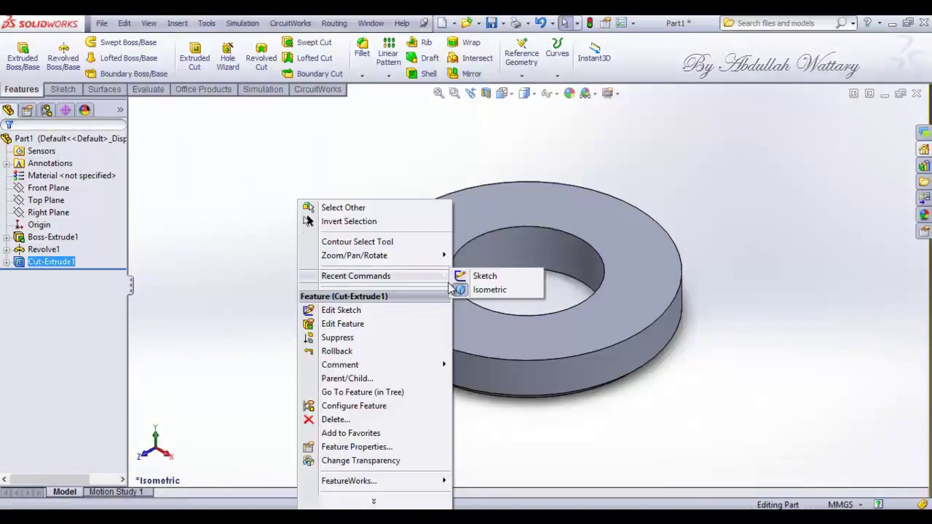
mouse_move(354, 256)
left_click(480, 310)
mouse_move(531, 343)
left_mouse_down()
mouse_move(589, 235)
mouse_move(663, 139)
mouse_move(741, 168)
mouse_move(712, 254)
mouse_move(620, 300)
mouse_move(495, 318)
mouse_move(616, 312)
mouse_move(692, 277)
mouse_move(704, 268)
mouse_move(427, 353)
left_mouse_up()
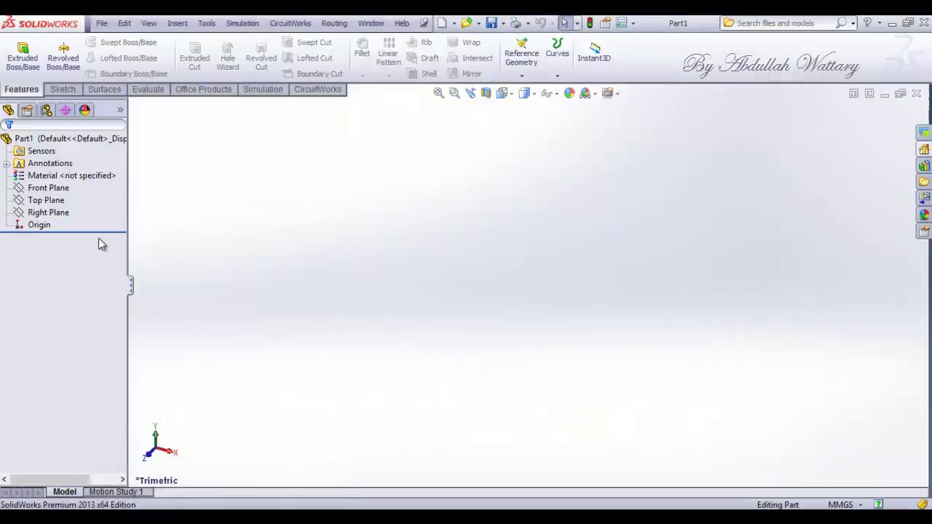
left_click(48, 213)
- Sketch a circle at the origin on the Right Plane, dimensioned to 80 mm diameter
left_click(62, 193)
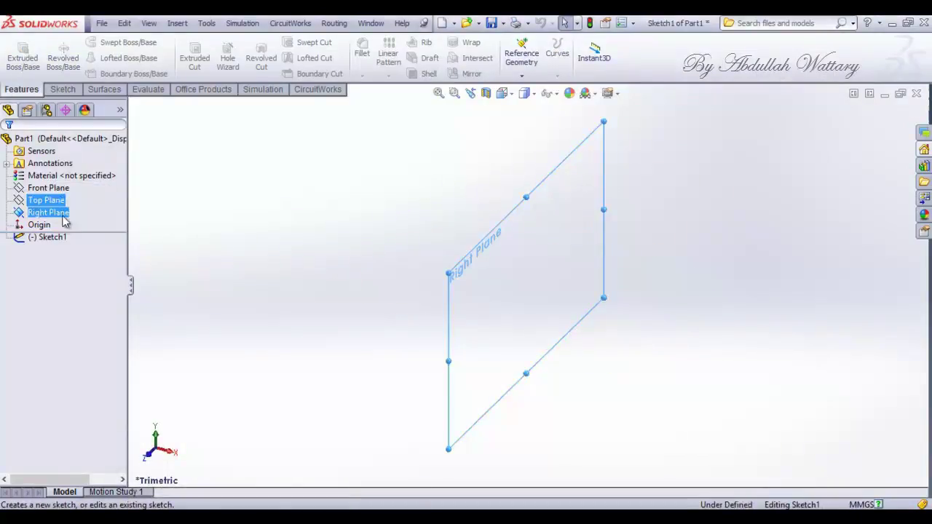
right_click(64, 237)
left_click(62, 89)
left_click(63, 89)
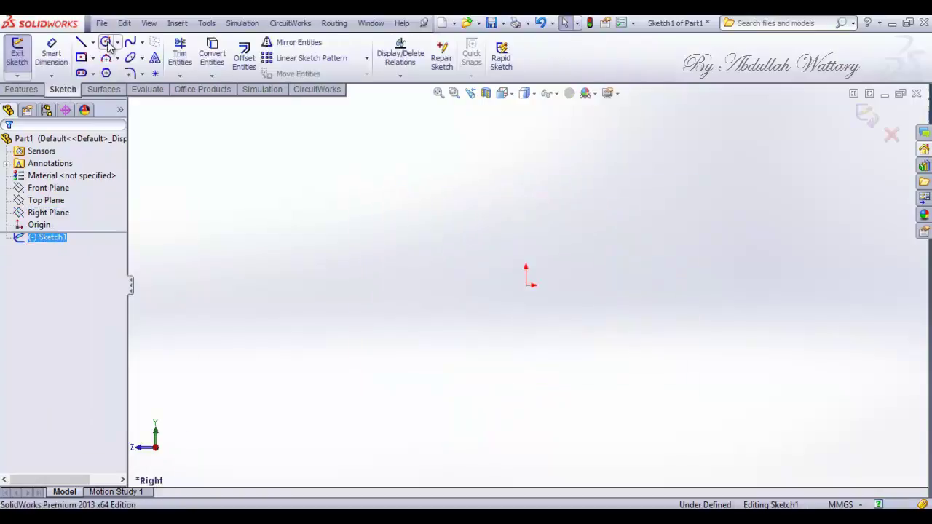
left_click(106, 41)
left_click(525, 286)
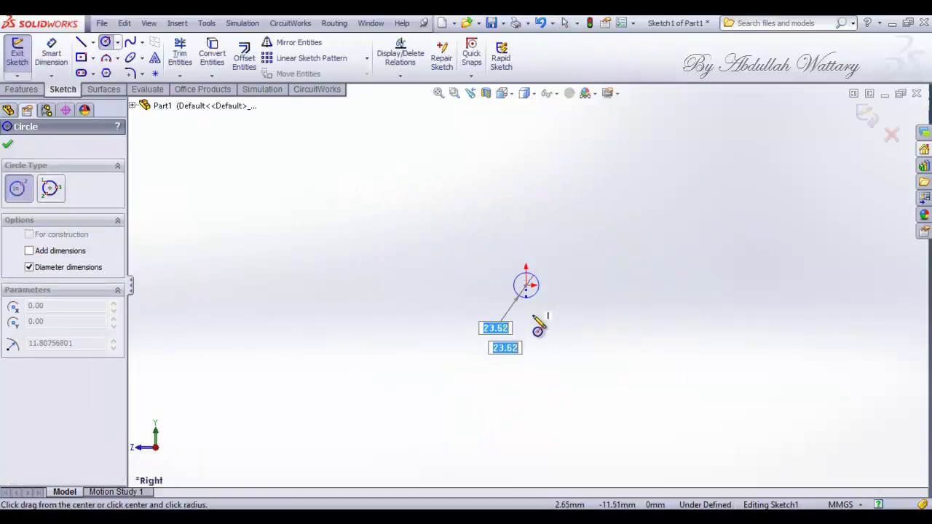
left_click(555, 381)
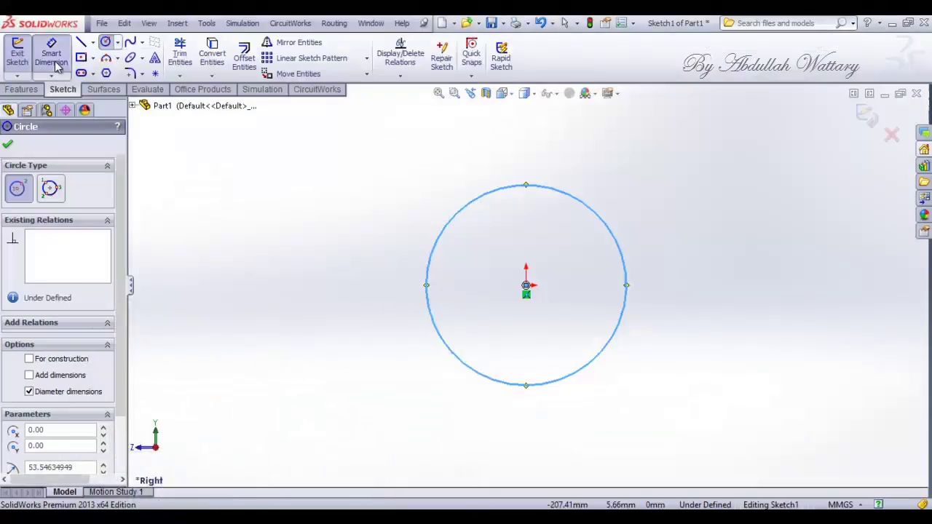
left_click(51, 52)
left_click(449, 228)
left_click(483, 246)
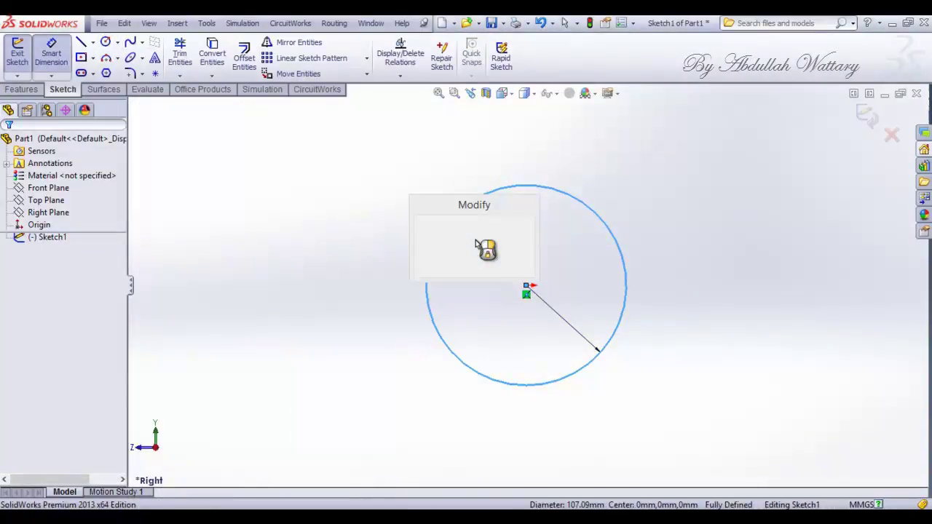
type("80")
key("Return")
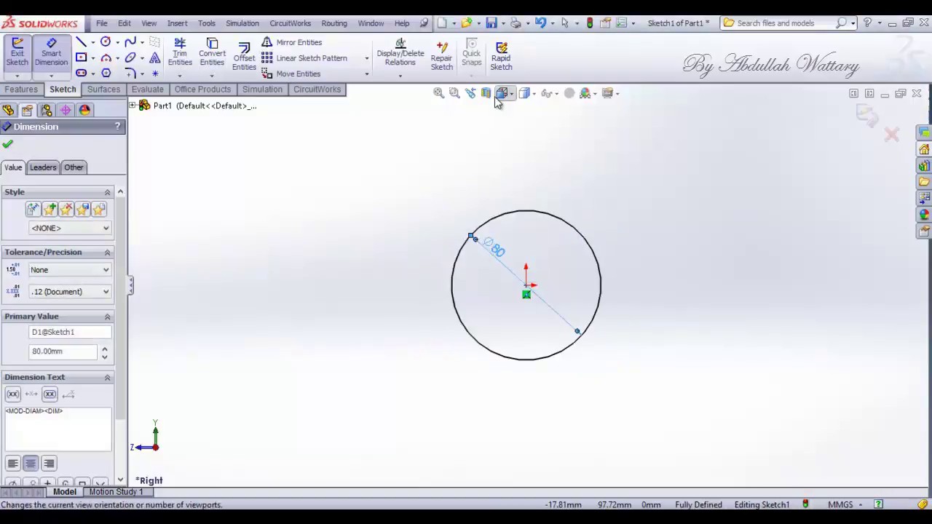
- View in isometric and extrude the circle 30 mm into a cylinder
left_click(508, 99)
left_click(571, 128)
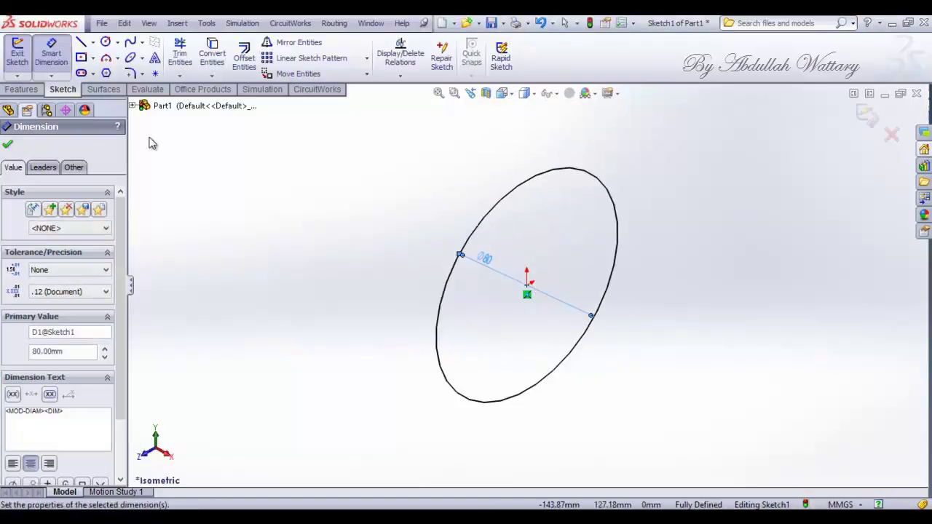
left_click(21, 89)
left_click(17, 52)
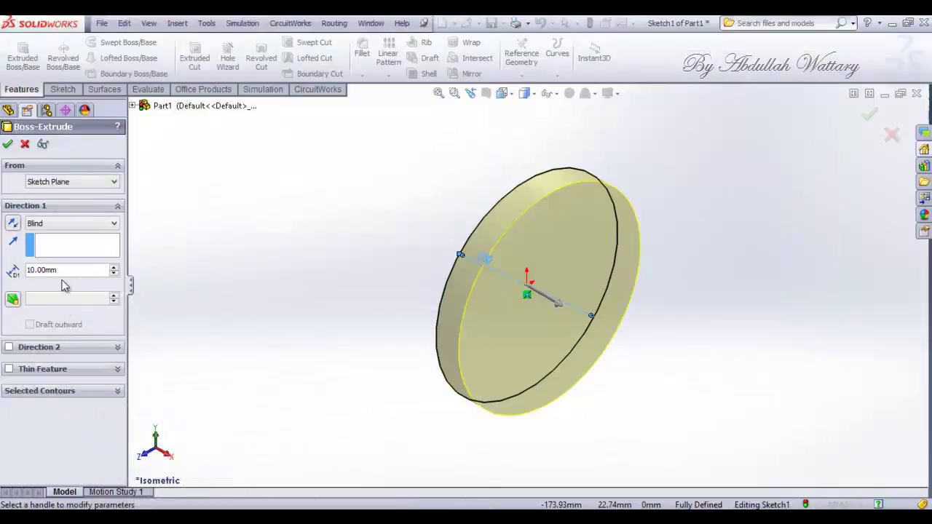
type("30")
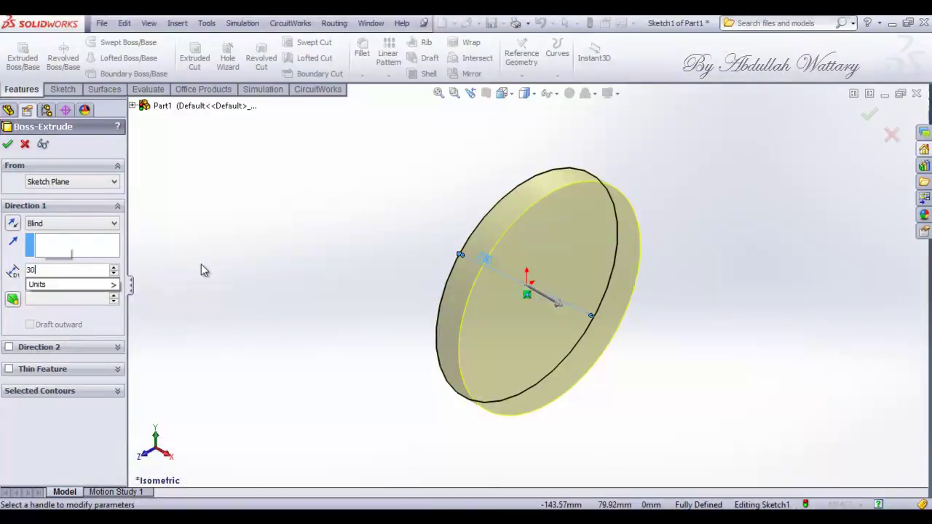
key("Return")
left_click(7, 144)
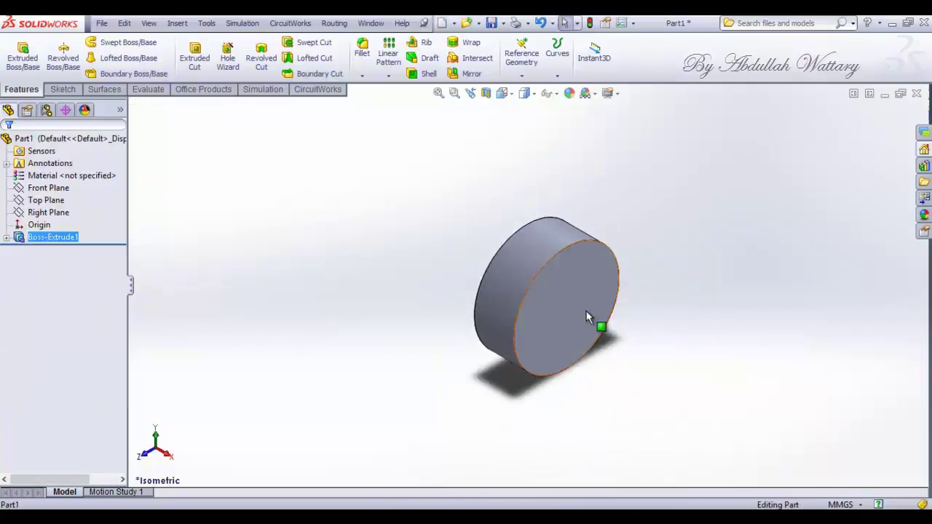
left_click(586, 311)
- Sketch a circle centred on the origin of the cylinder's front face, dimensioned to Ø50
left_click(639, 268)
right_click(63, 255)
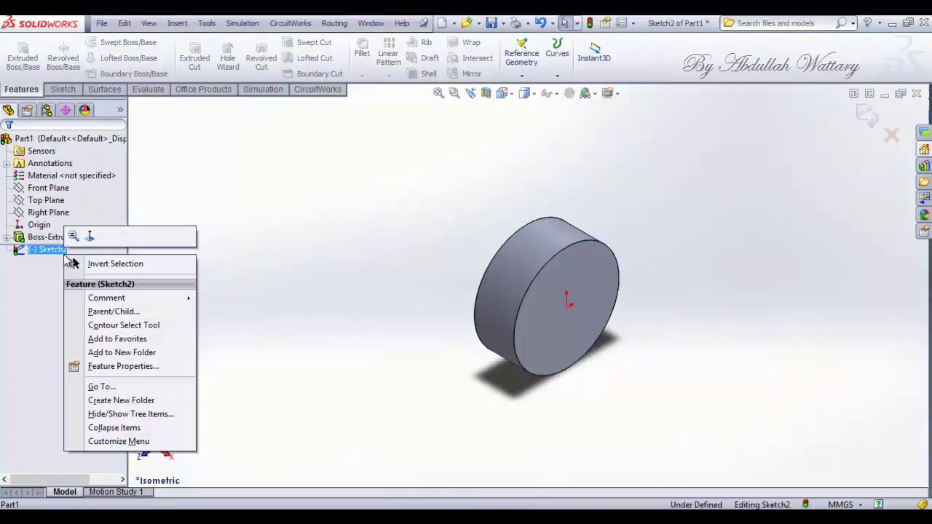
left_click(89, 241)
left_click(62, 89)
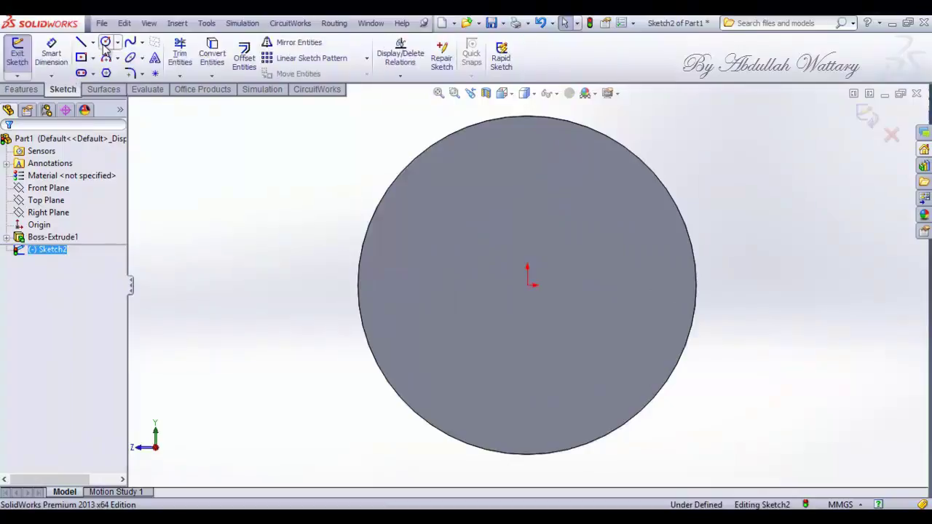
left_click(106, 41)
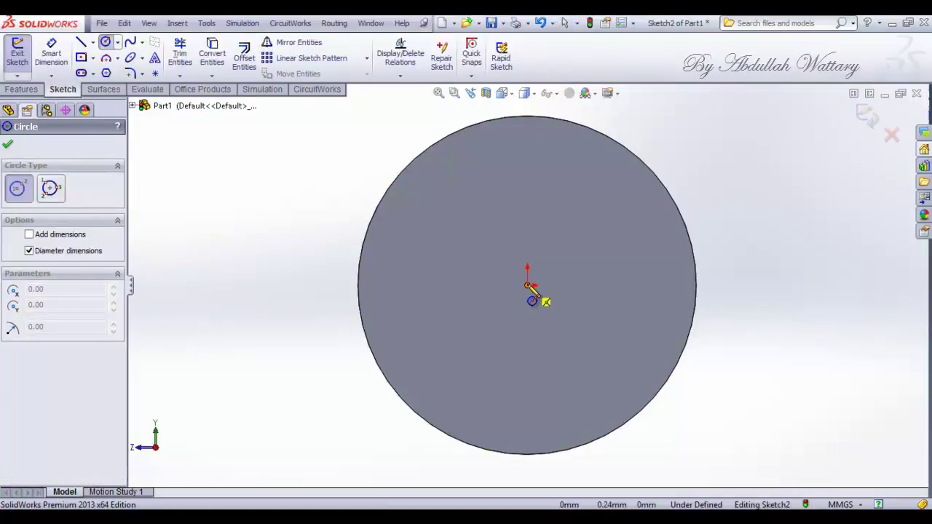
left_click(527, 286)
left_click(556, 388)
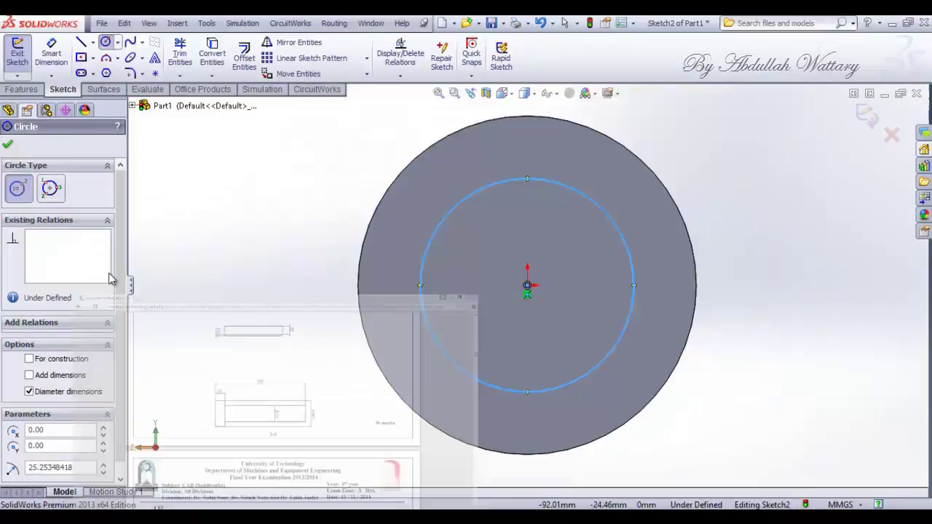
key("Escape")
left_click(440, 232)
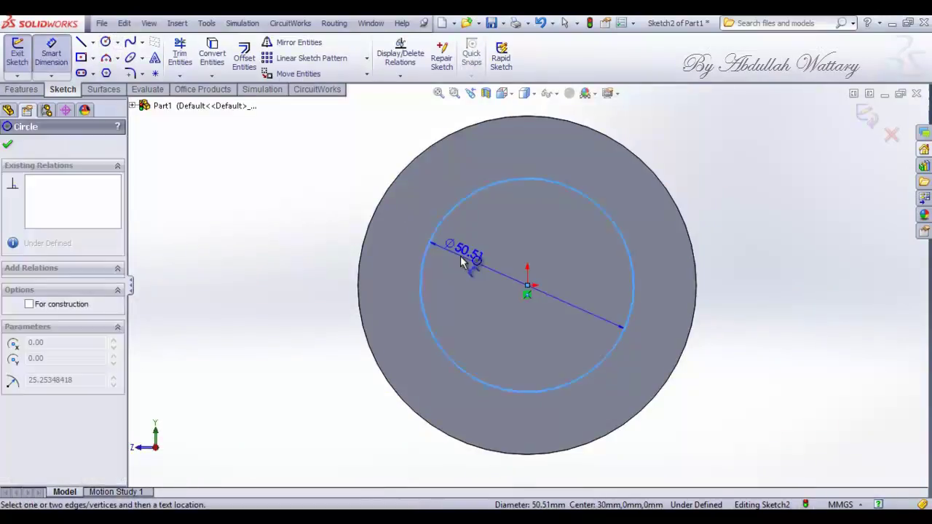
left_click(461, 254)
type("50")
key("Return")
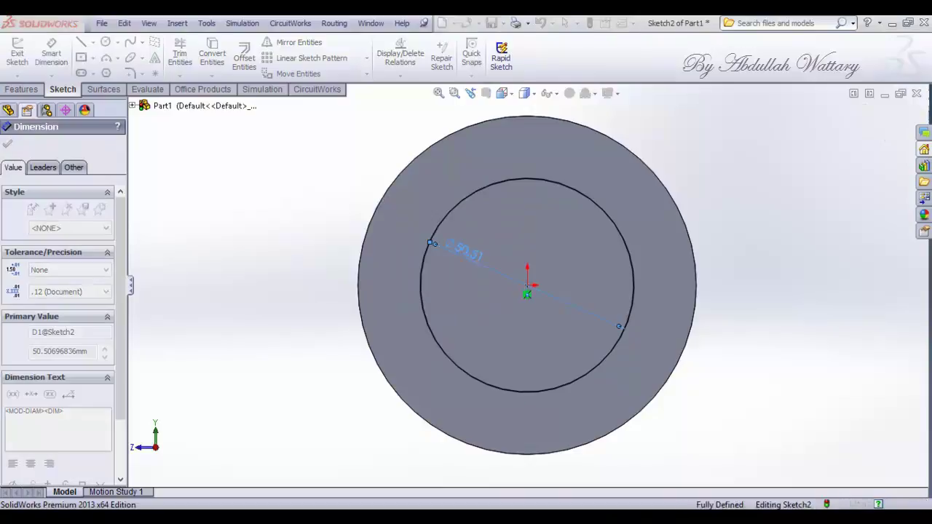
- From an isometric view, extrude the Ø50 circle 250 mm into the pin shaft
left_click(513, 98)
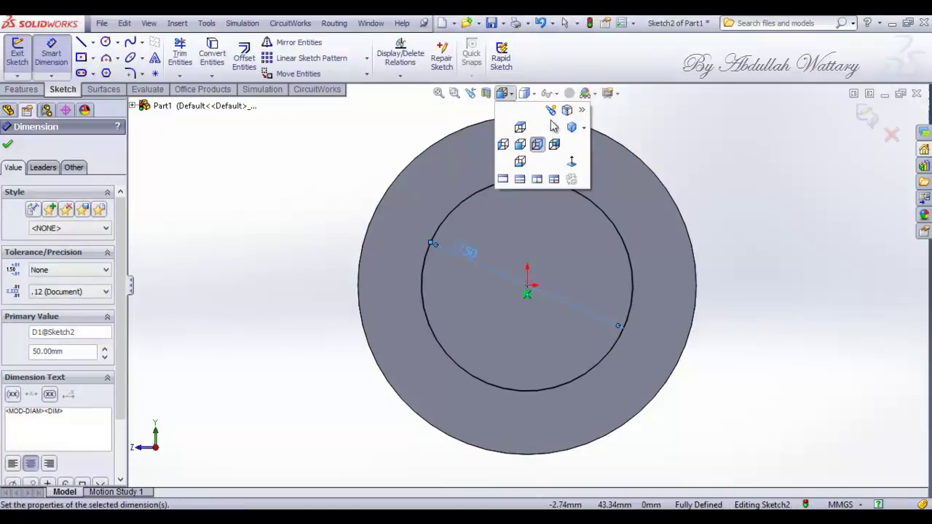
left_click(571, 129)
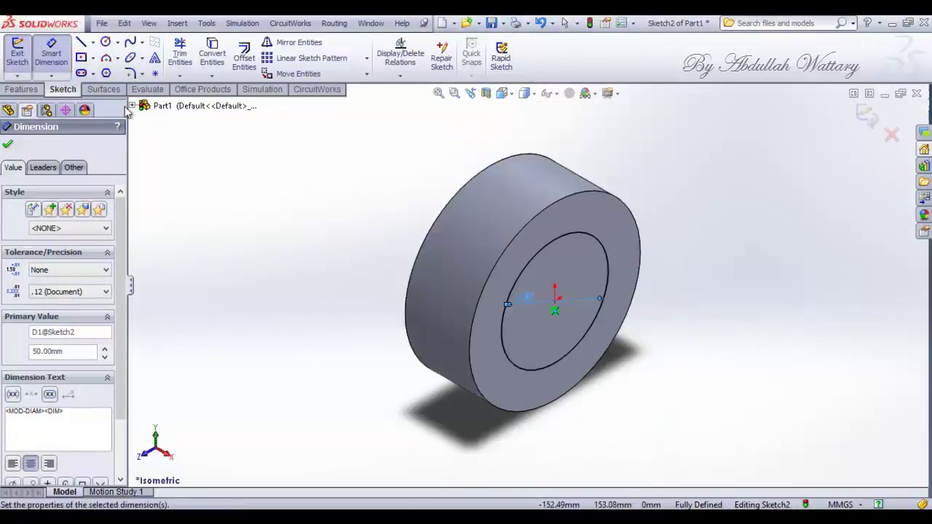
left_click(11, 89)
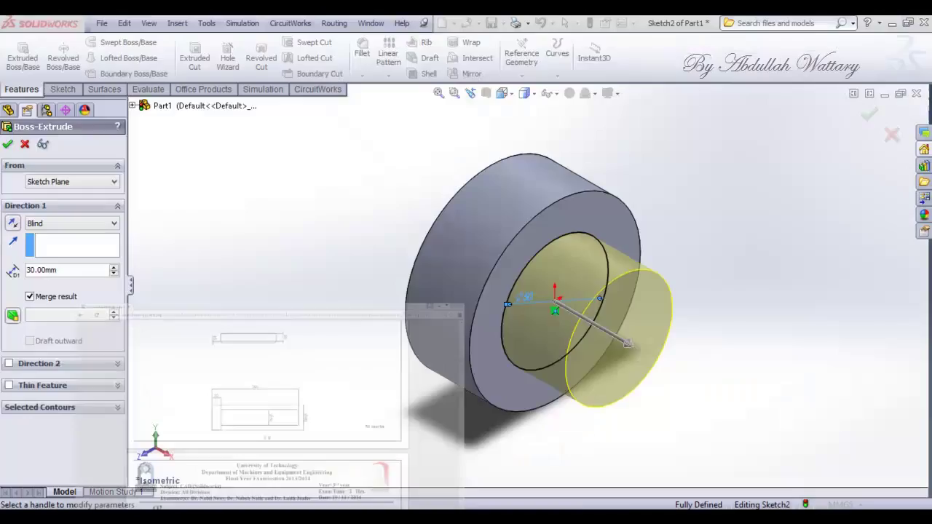
type("2")
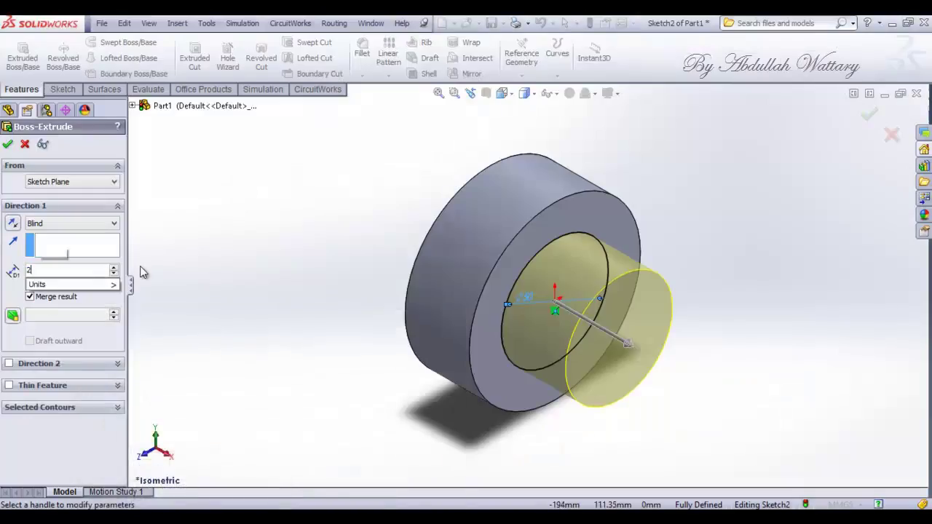
type("50")
key("Return")
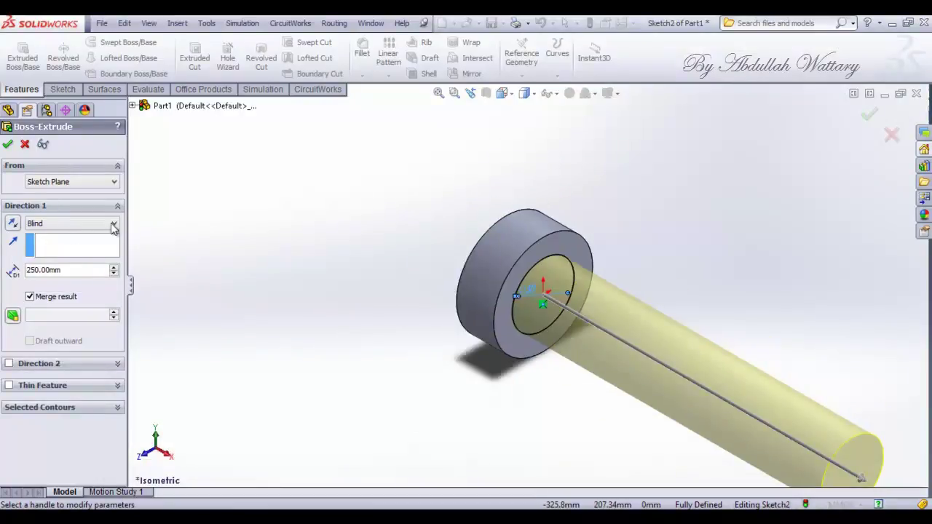
left_click(7, 145)
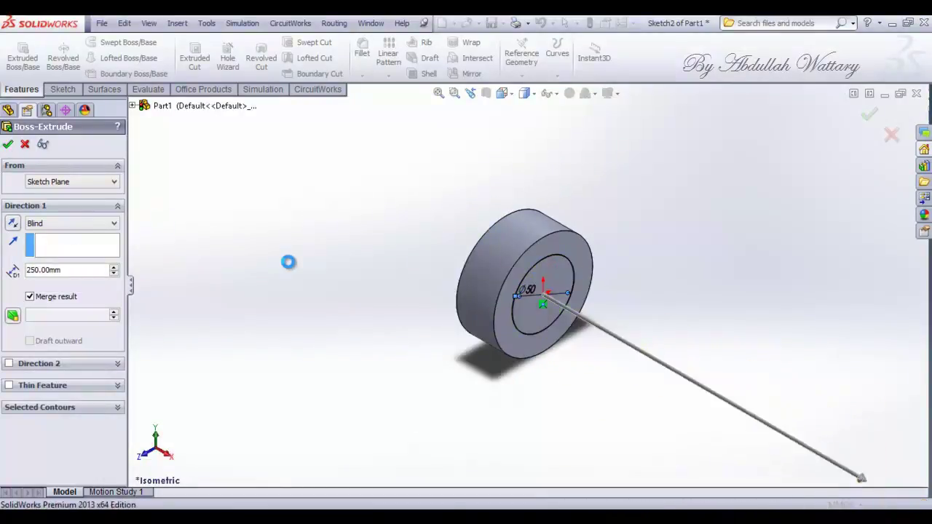
right_click(644, 238)
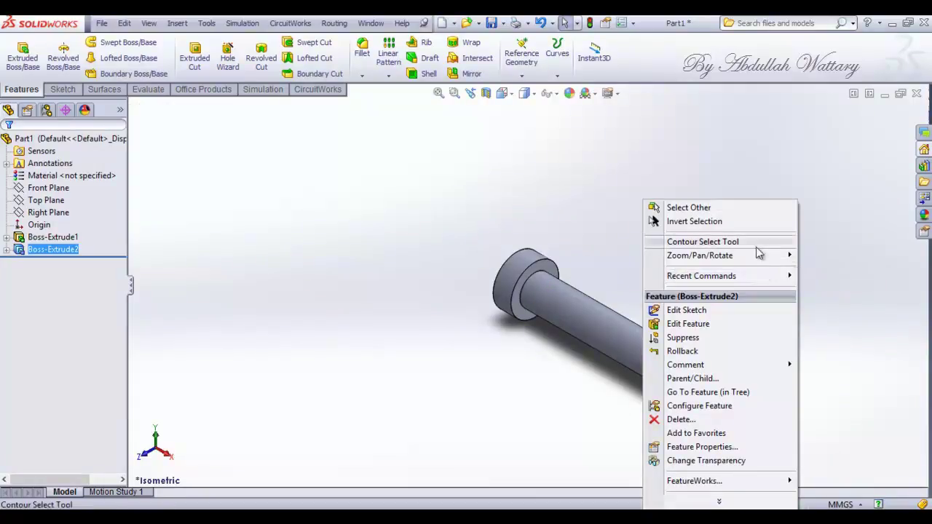
- On the new part's Top Plane, sketch a circle at the origin dimensioned to Ø300
mouse_move(700, 255)
left_click(572, 310)
mouse_move(656, 292)
left_mouse_down()
mouse_move(566, 360)
mouse_move(483, 491)
mouse_move(462, 430)
mouse_move(735, 319)
mouse_move(795, 335)
left_mouse_up()
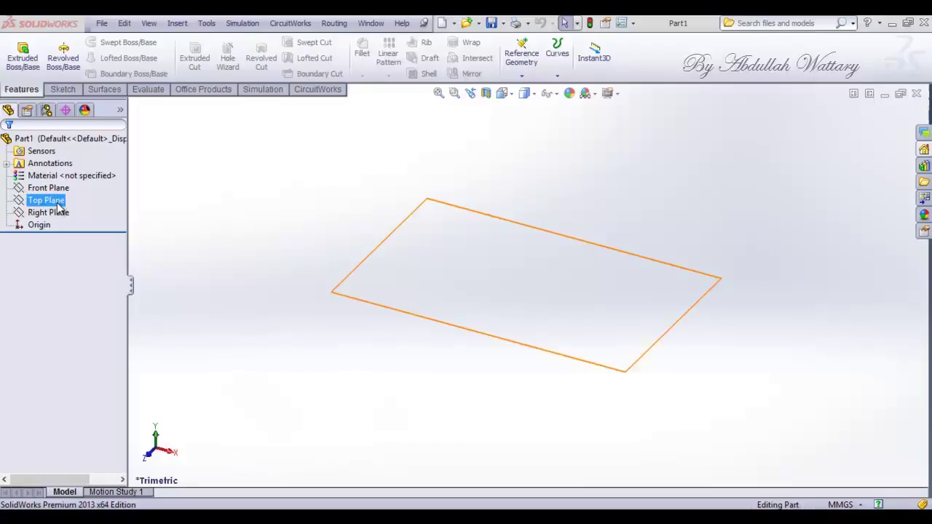
left_click(45, 199)
left_click(65, 182)
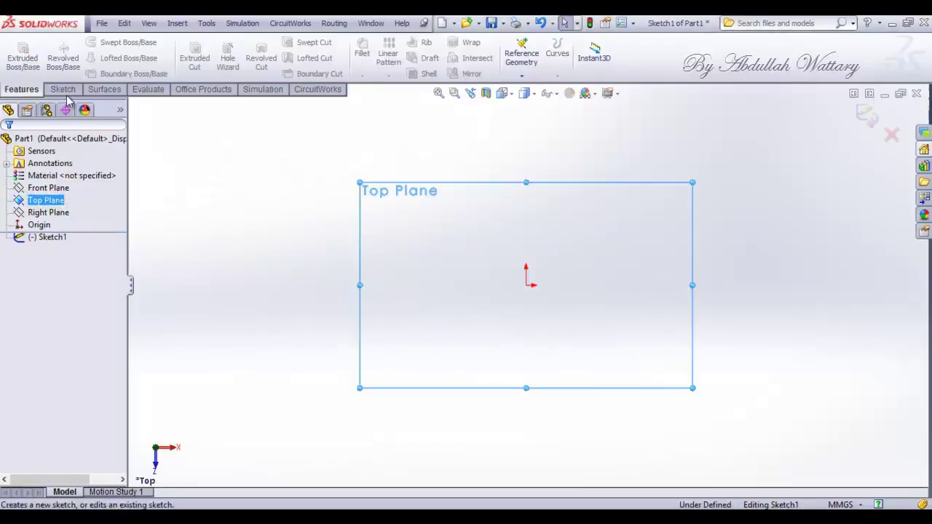
left_click(64, 89)
left_click(105, 43)
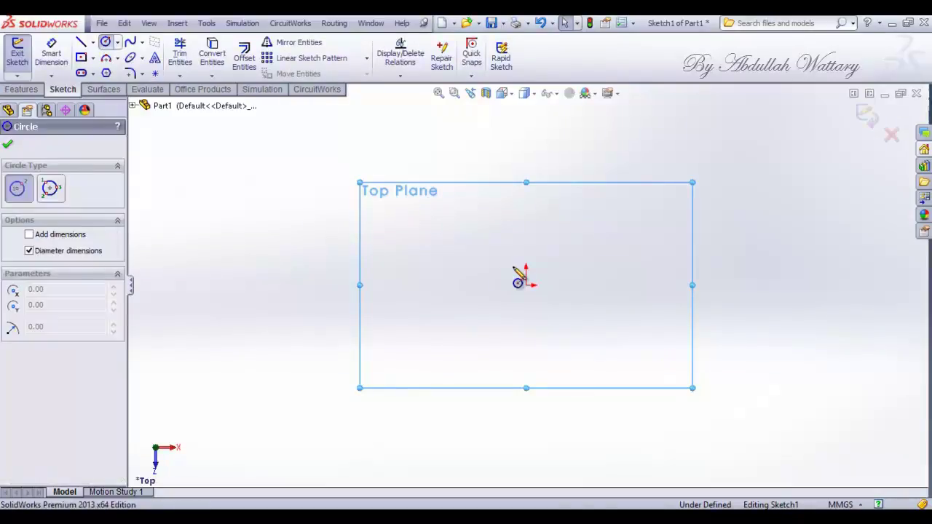
left_click(526, 285)
left_click(537, 392)
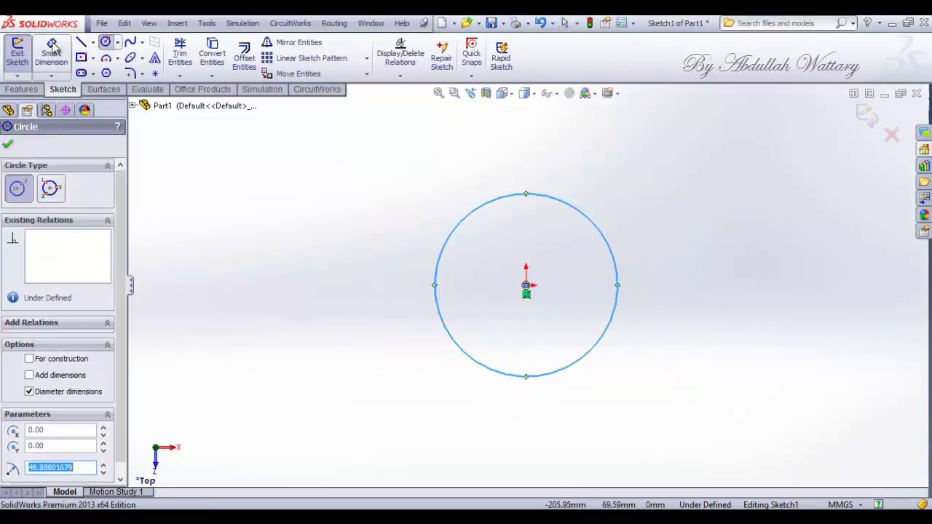
right_click_drag(538, 392, 494, 247)
left_click(466, 231)
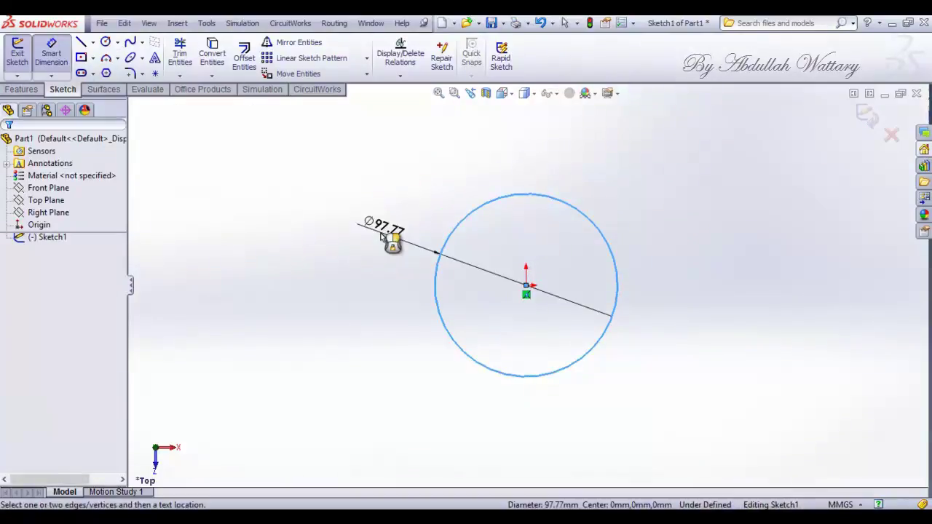
left_click(385, 240)
type("3")
key("Return")
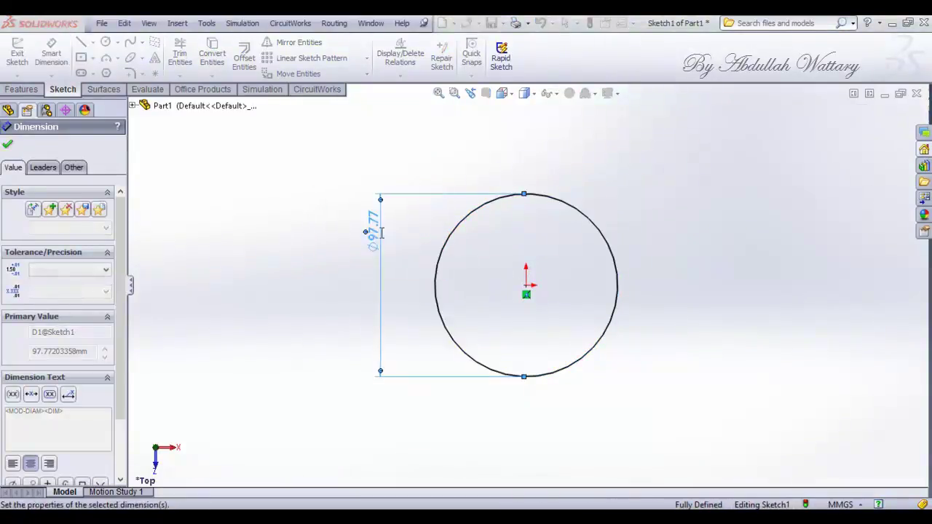
- From an isometric view, extrude the Ø300 circle 40 mm into the base disc
left_click(505, 94)
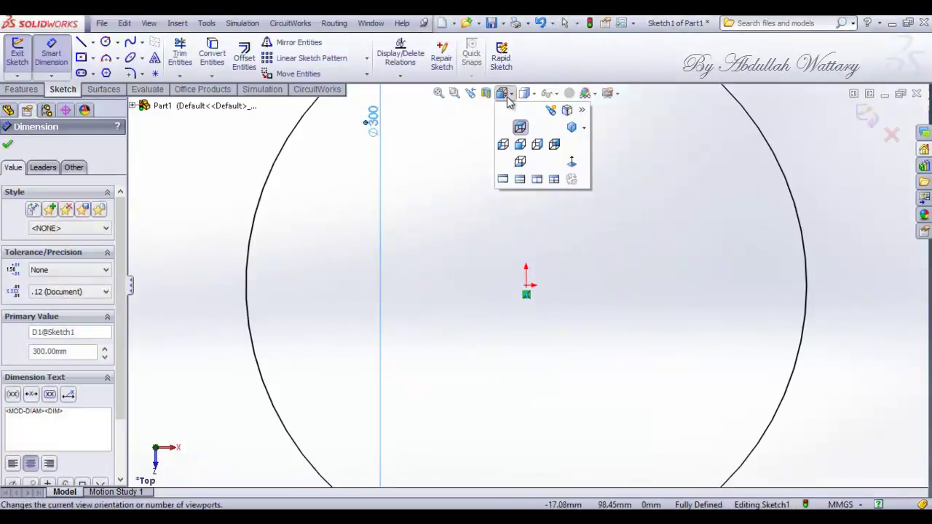
left_click(574, 128)
left_click(23, 89)
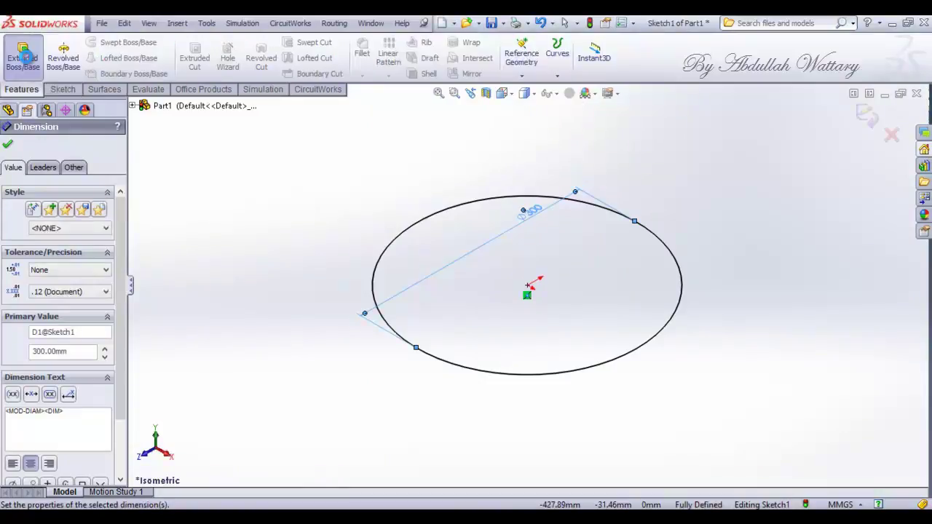
type("40")
key("Return")
left_click(9, 145)
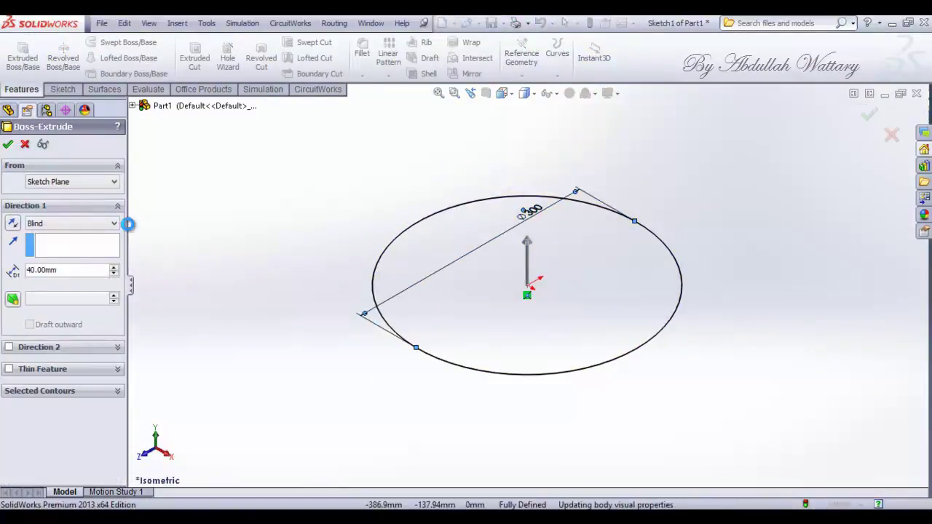
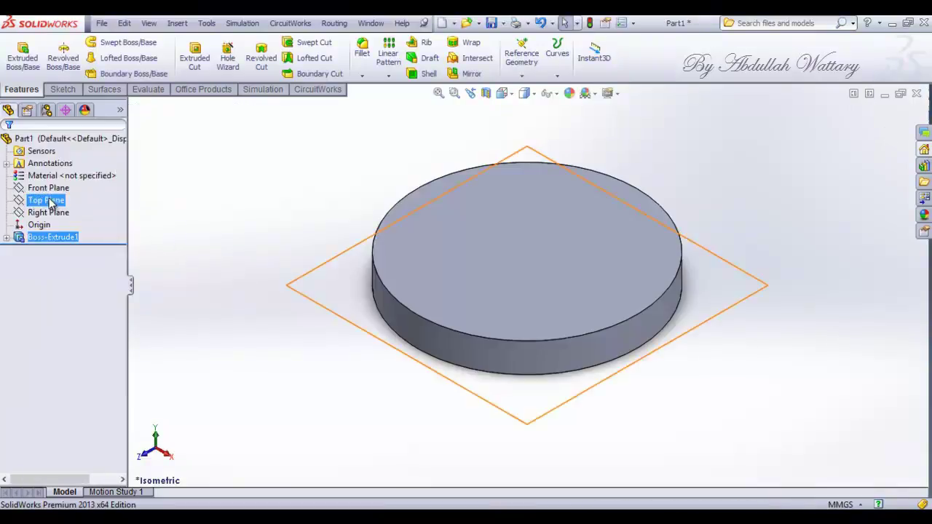
- On the Front Plane, sketch a vertical line up from the disc edge and a horizontal line
left_click(53, 188)
left_click(60, 174)
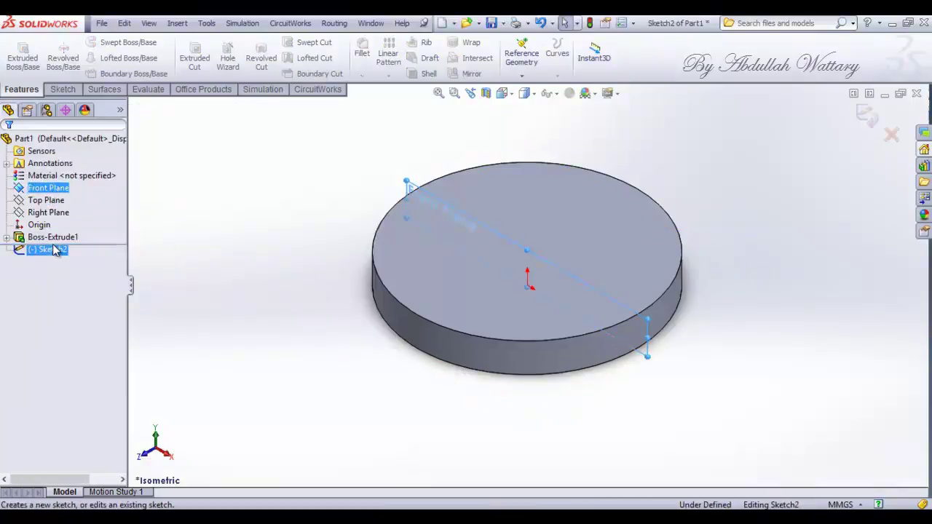
right_click(55, 251)
left_click(70, 223)
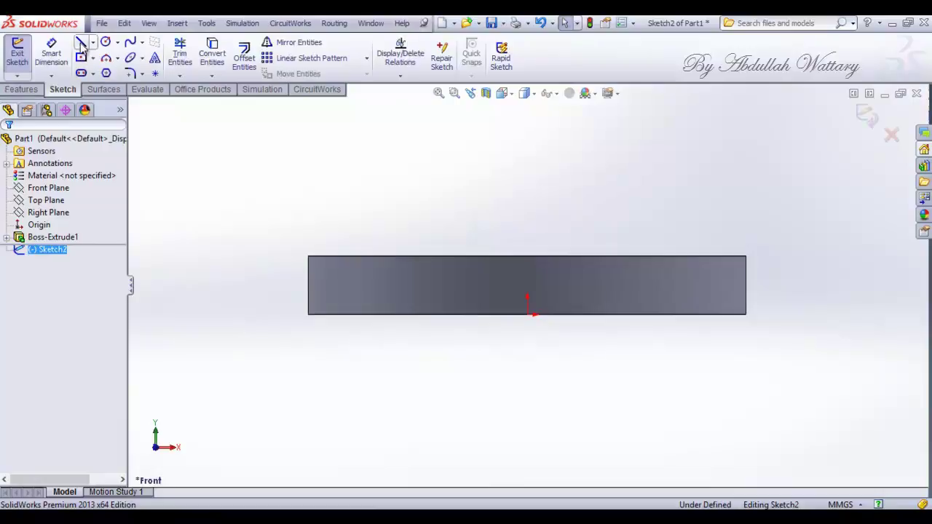
left_click(81, 43)
left_click(527, 256)
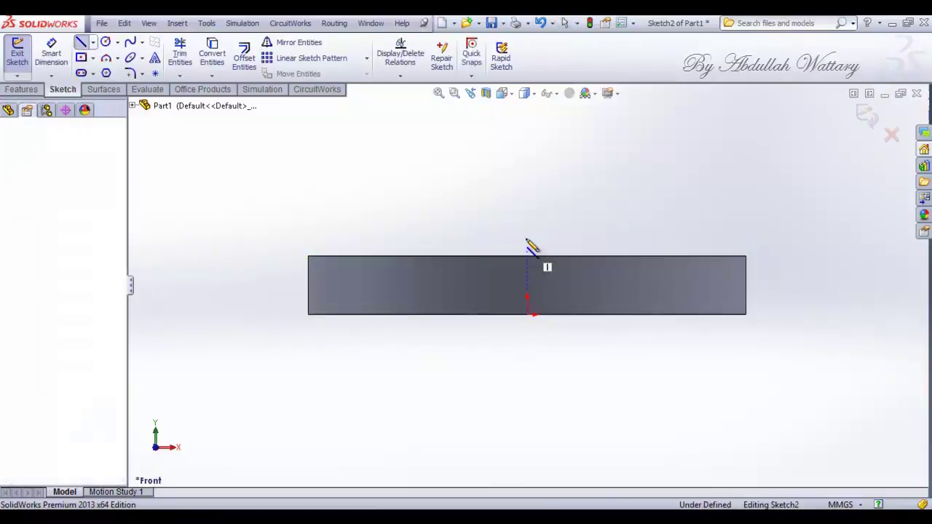
left_click(527, 204)
left_click(709, 204)
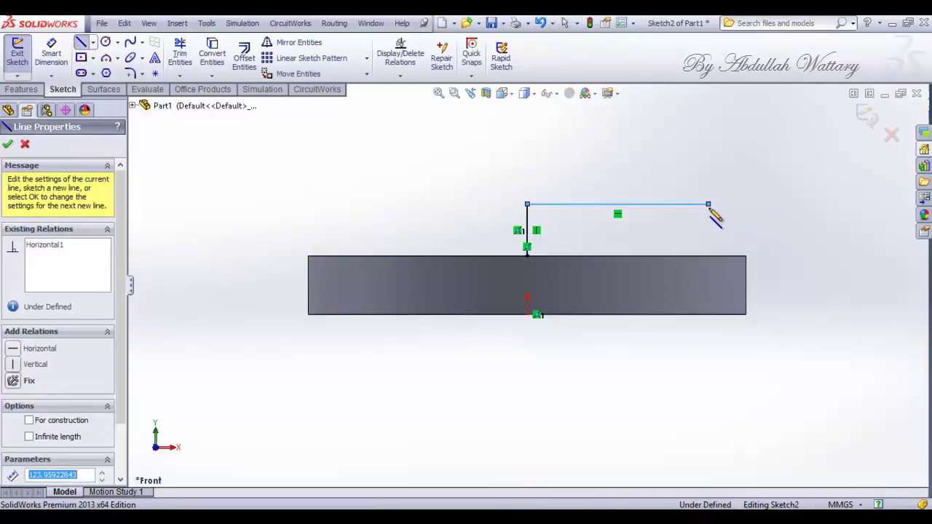
key("Escape")
- Dimension the vertical line 20 mm and the horizontal line 130 mm
left_click(51, 53)
left_click(528, 226)
left_click(483, 222)
type("20")
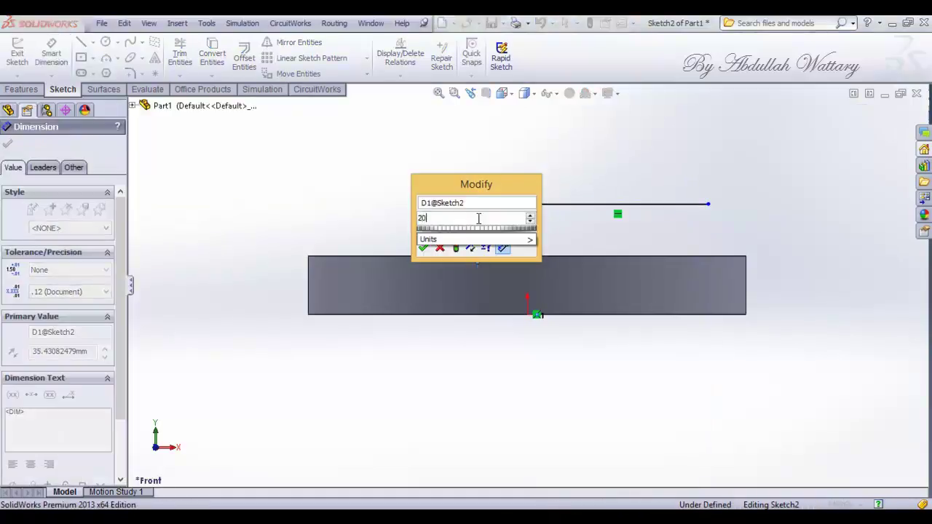
key("Return")
left_click(573, 230)
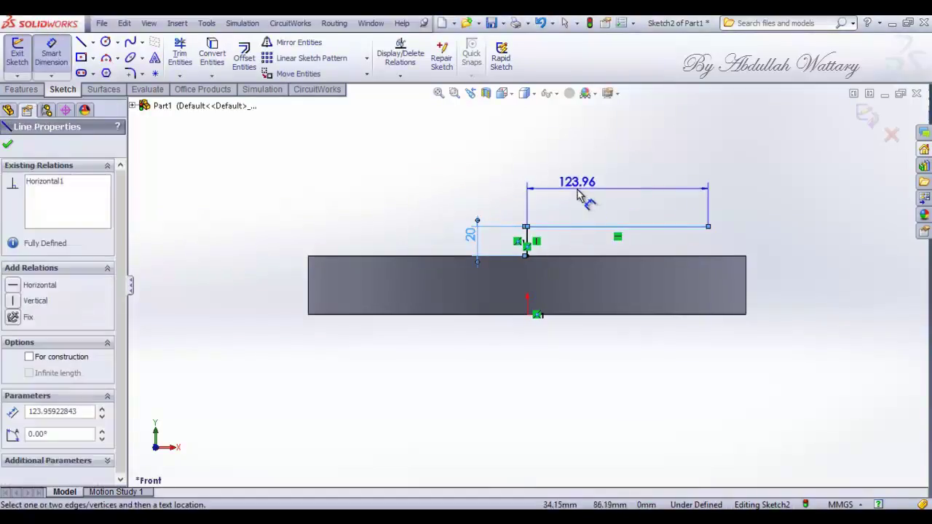
left_click(582, 191)
type("130")
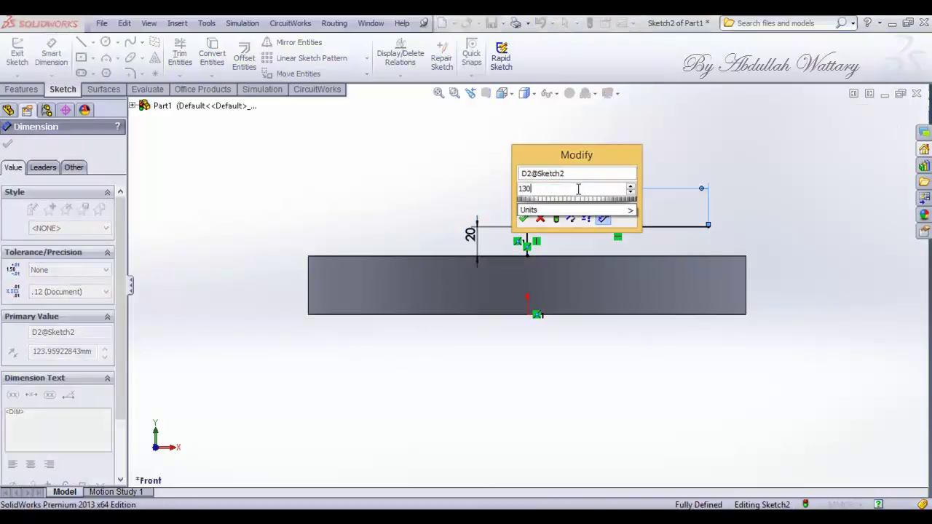
key("Return")
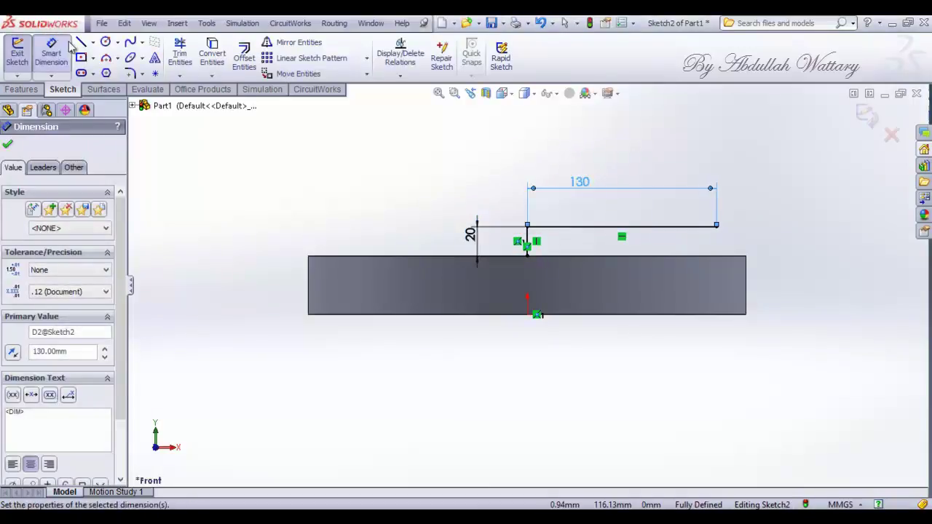
- Close the profile along the disc's top edge and revolve it 360° about the vertical line
key("l")
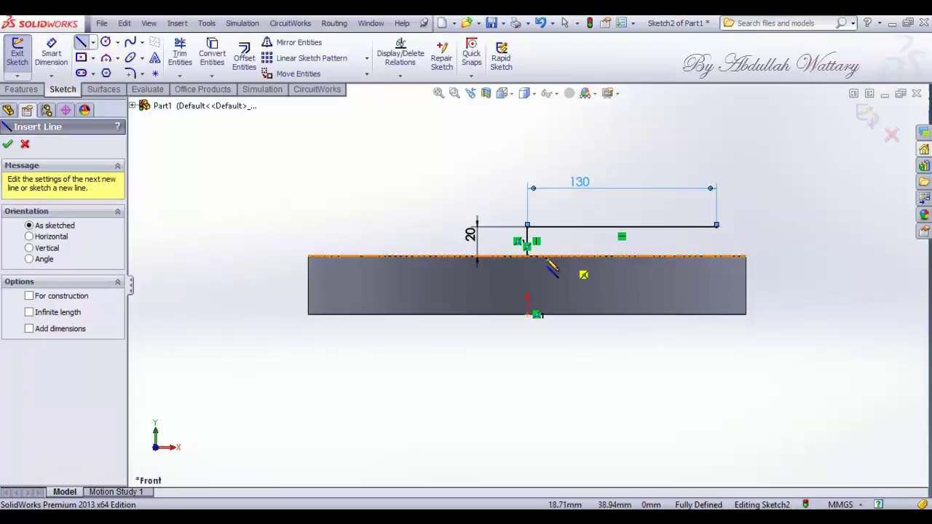
left_click(527, 256)
left_click(746, 256)
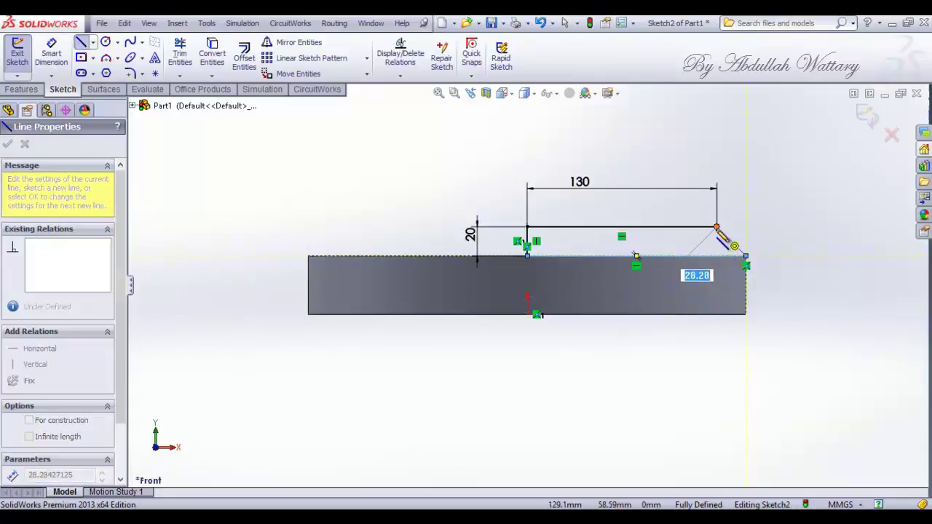
left_click(37, 90)
left_click(63, 58)
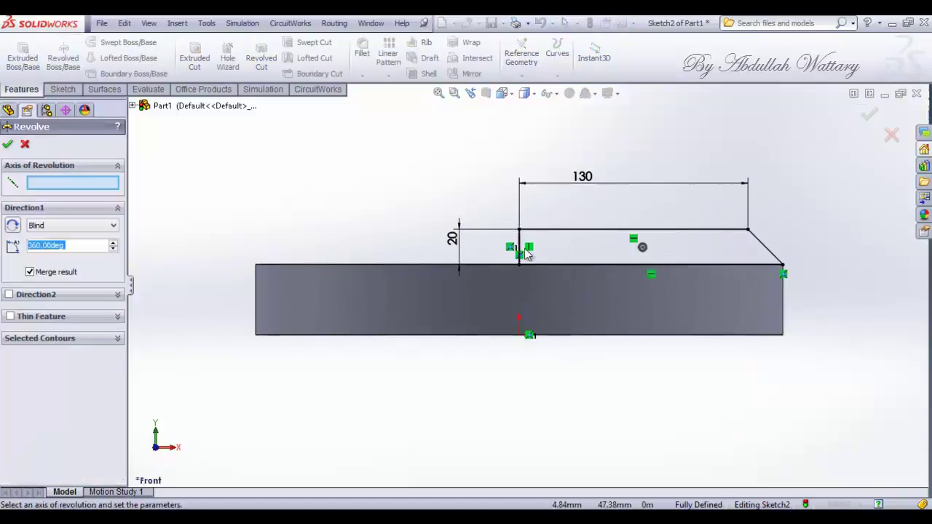
left_click(520, 249)
left_click(7, 145)
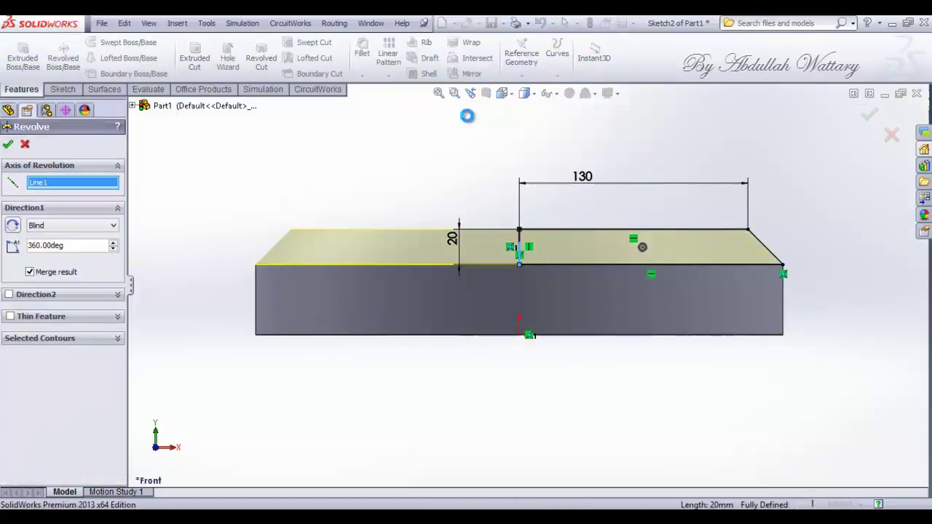
left_click(512, 95)
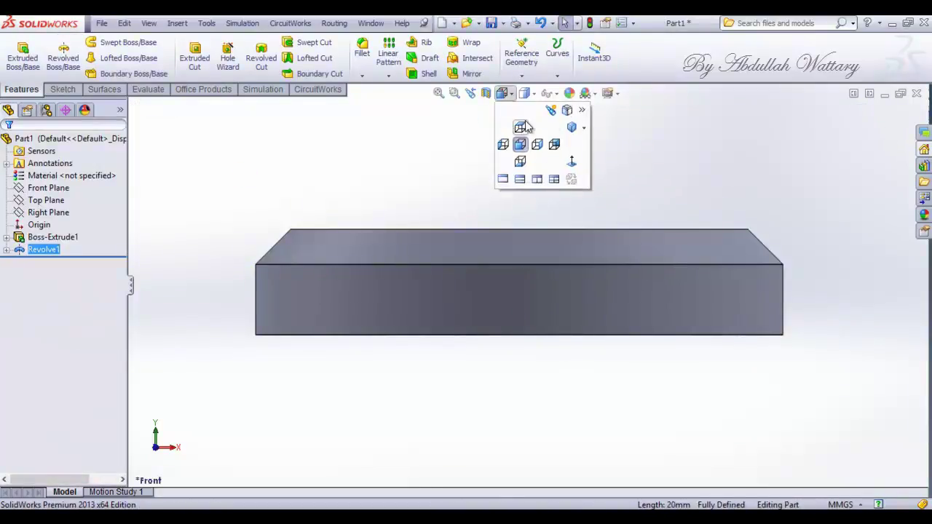
left_click(571, 129)
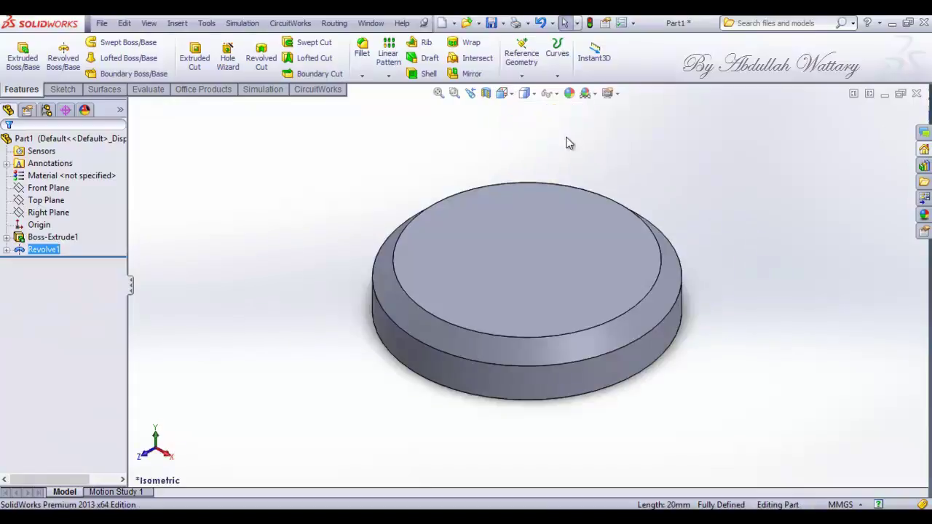
left_click(45, 200)
- On the Top Plane, draw a circle centred on the origin and dimension it Ø180
left_click(69, 176)
right_click(52, 263)
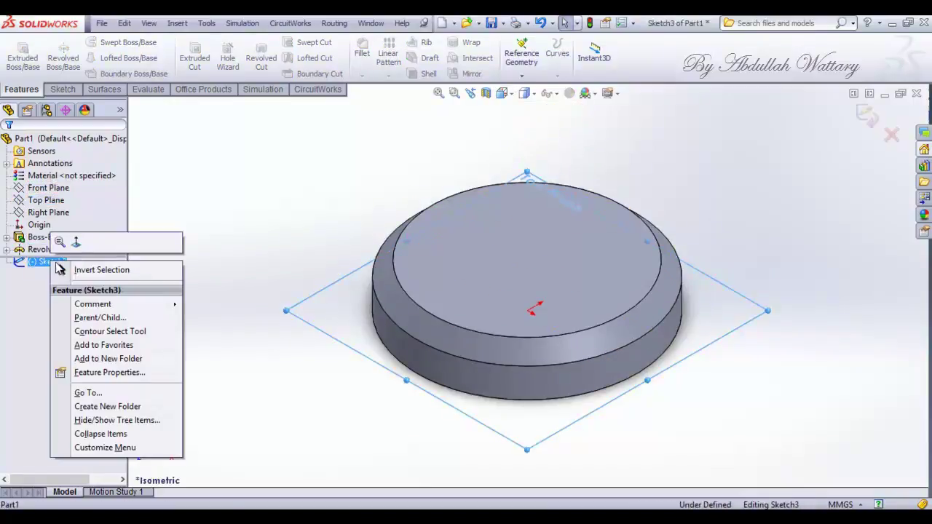
left_click(76, 241)
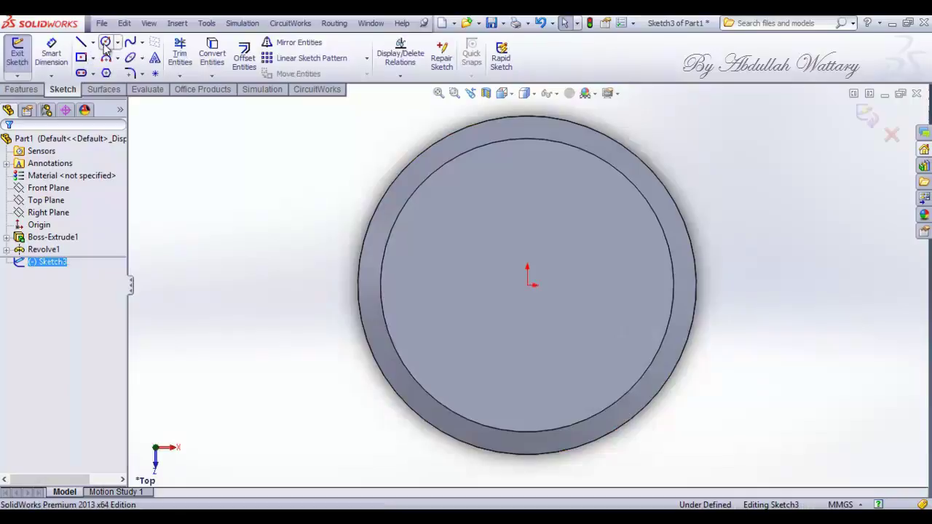
left_click(105, 44)
left_click(528, 286)
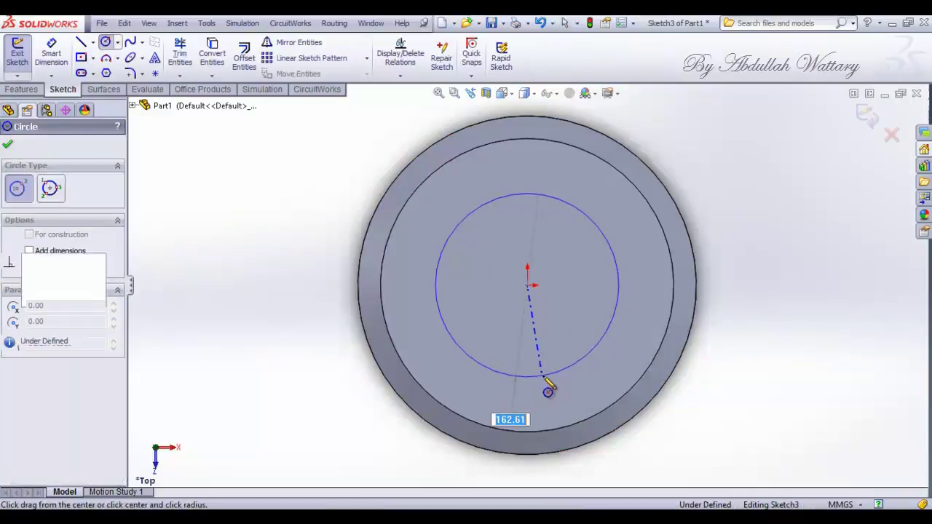
left_click(543, 376)
left_click(51, 53)
left_click(442, 248)
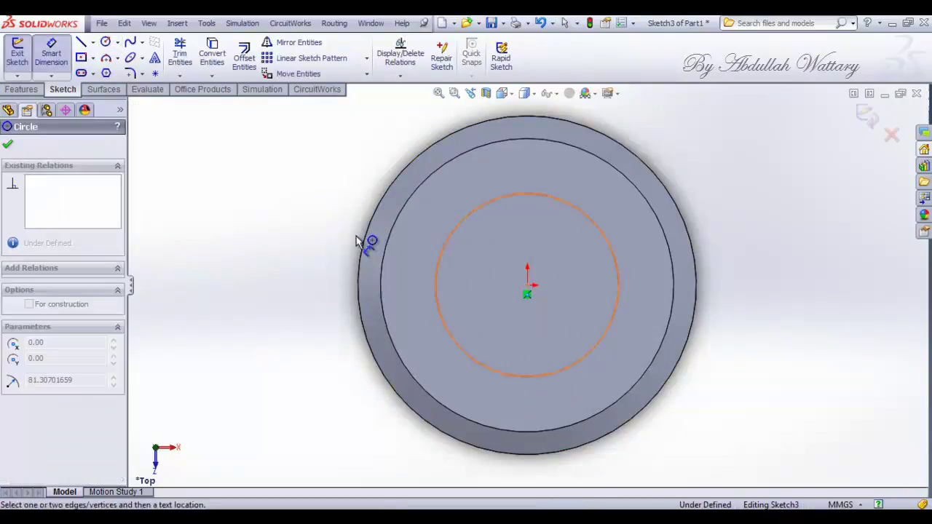
left_click(314, 242)
type("180")
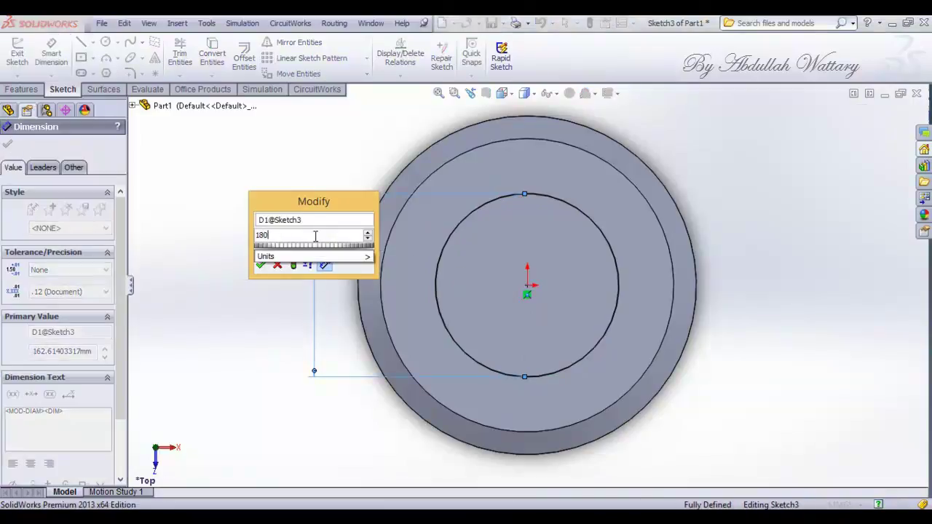
key("Return")
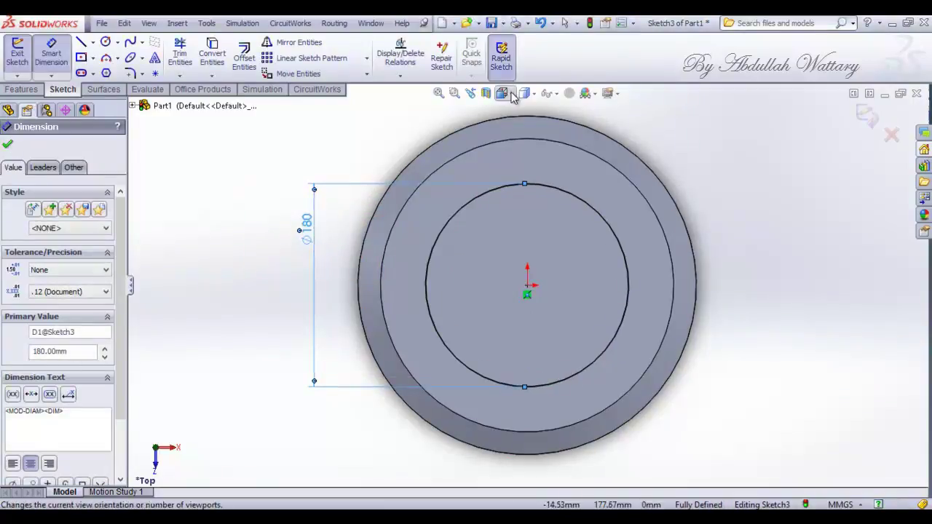
- Switch to isometric view and check the reference drawing
left_click(503, 94)
left_click(551, 113)
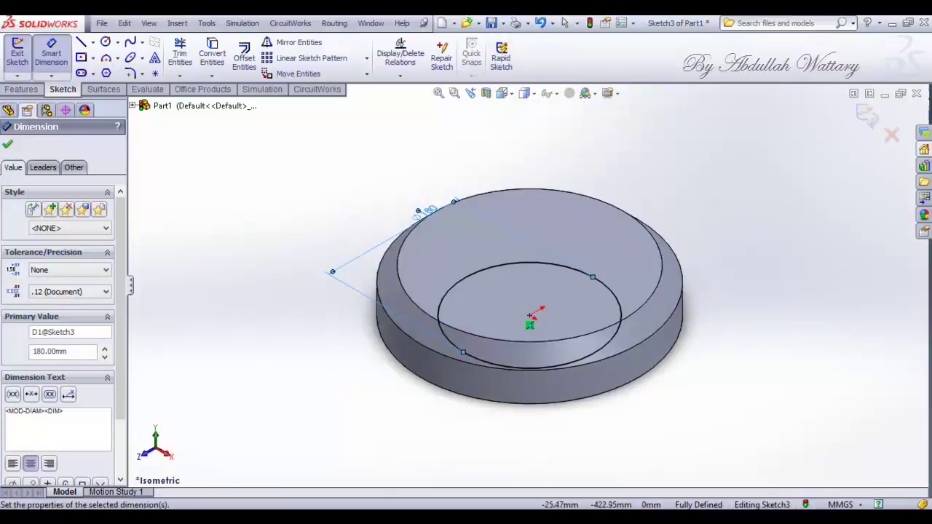
left_click(240, 422)
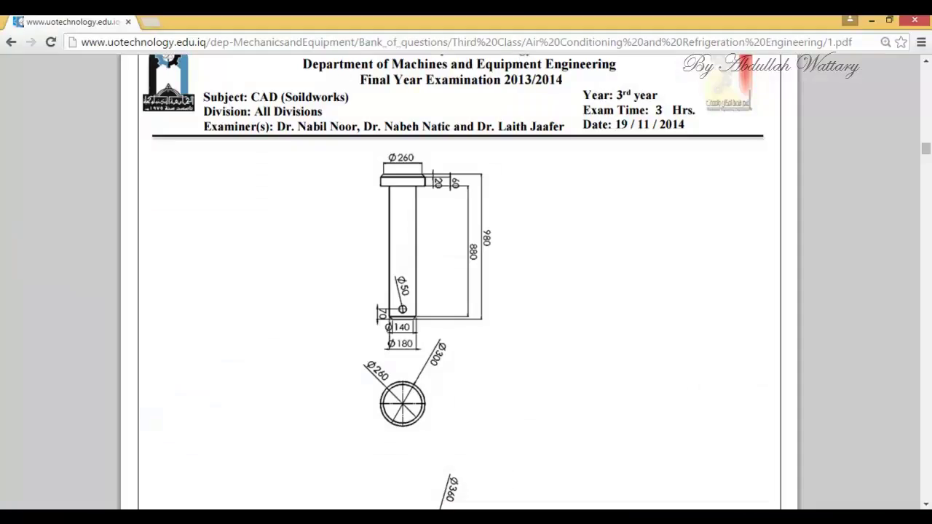
key("alt+Tab")
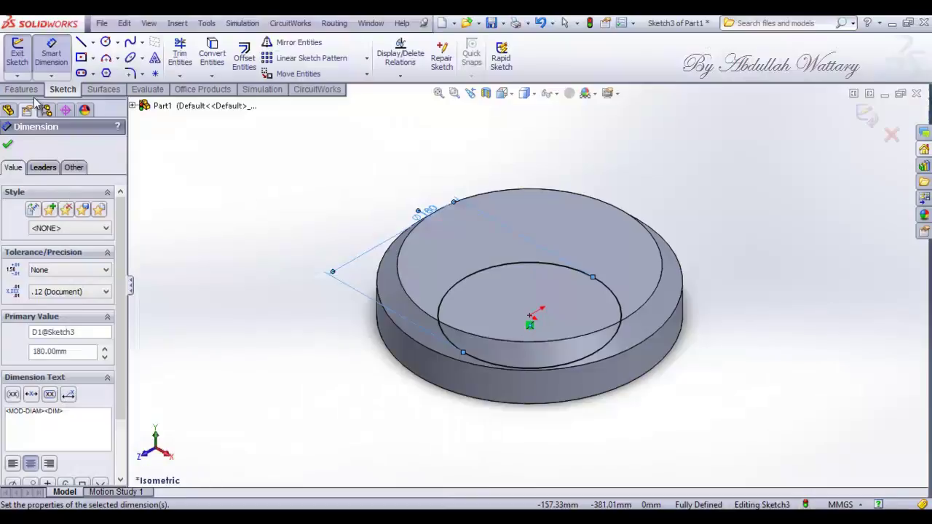
left_click(22, 89)
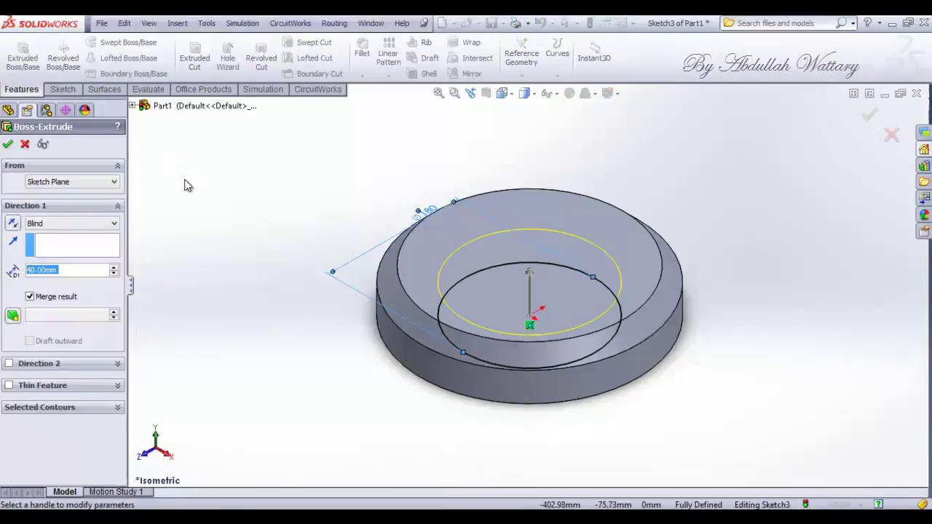
- Extrude the Ø180 circle in the reversed direction to a depth of 880 mm
left_click(13, 225)
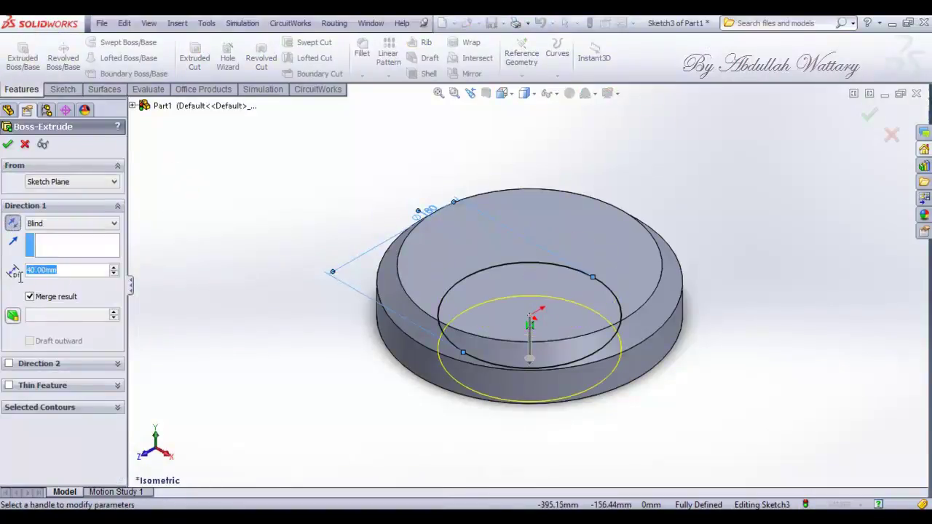
type("88")
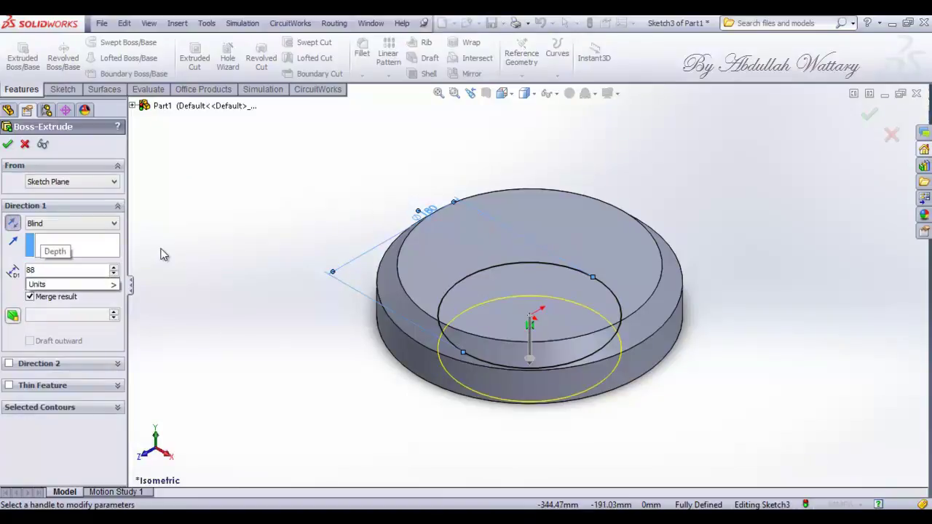
type("0")
key("Return")
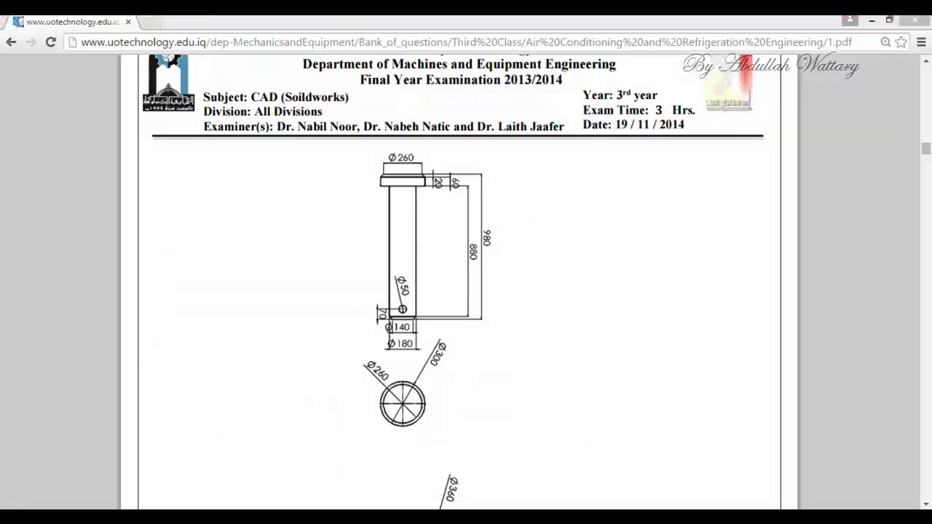
scroll(311, 408, "up", 3)
scroll(375, 351, "up", 3)
scroll(551, 386, "down", 1)
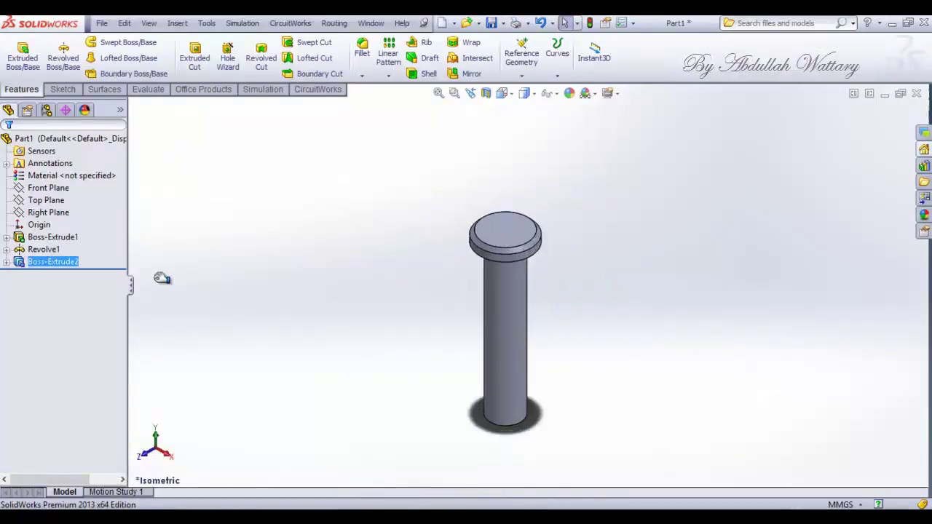
- On the Front Plane, sketch a vertical line and a horizontal line at the pin's bottom centre
left_click(48, 188)
left_click(69, 166)
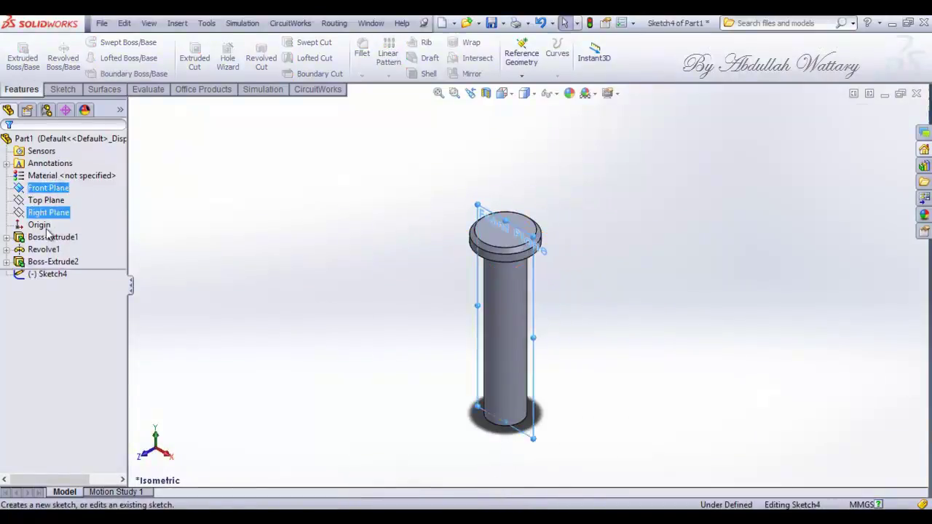
right_click(50, 274)
left_click(80, 255)
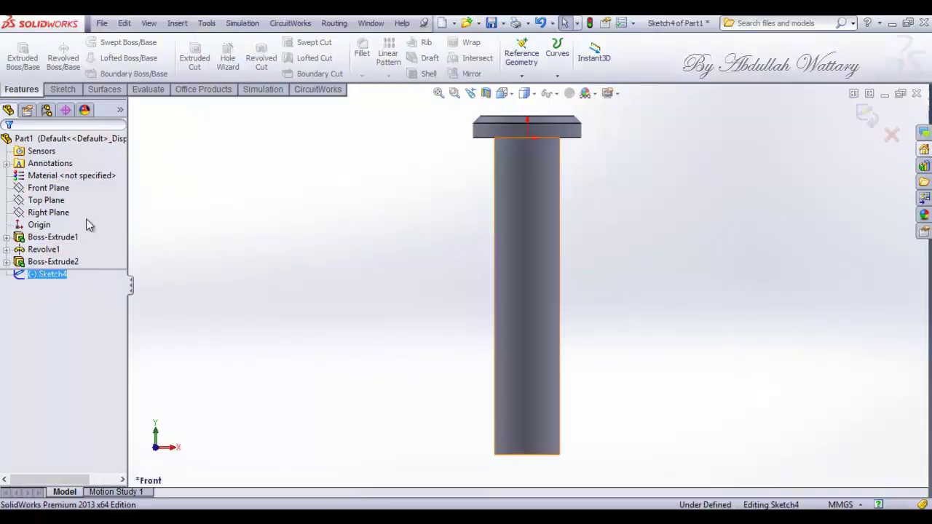
left_click(64, 90)
left_click(81, 42)
scroll(553, 454, "down", 2)
scroll(553, 454, "down", 2)
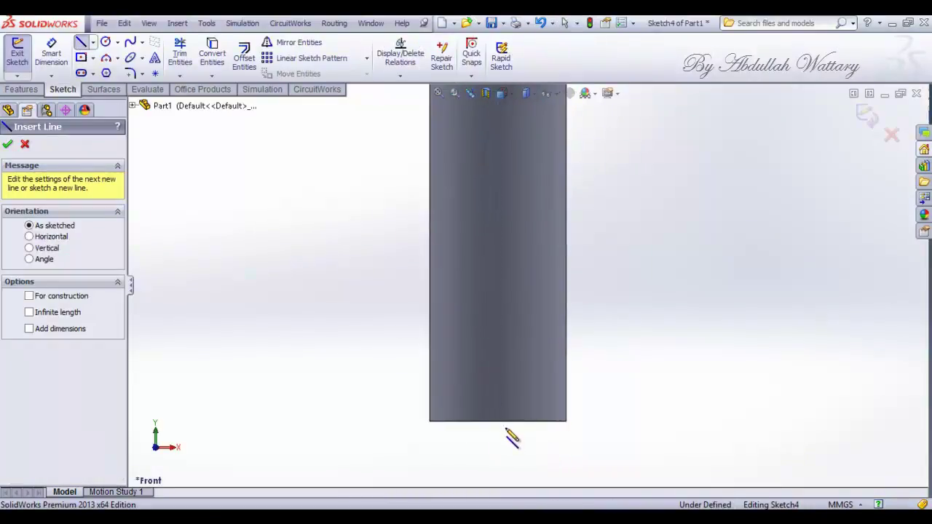
left_click(498, 421)
left_click(497, 453)
left_click(560, 453)
- Dimension the horizontal line 70 mm and the vertical line 20 mm
left_click(51, 54)
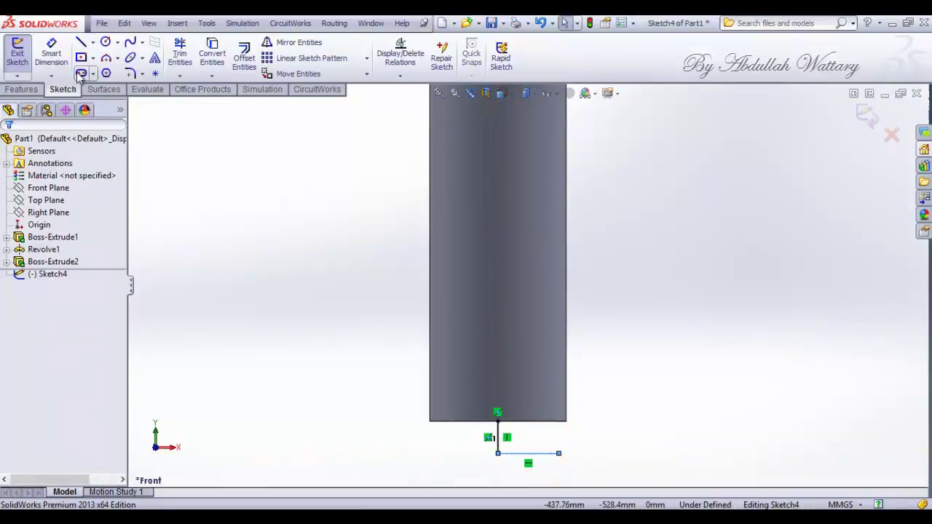
left_click(523, 454)
left_click(524, 481)
type("70")
key("Return")
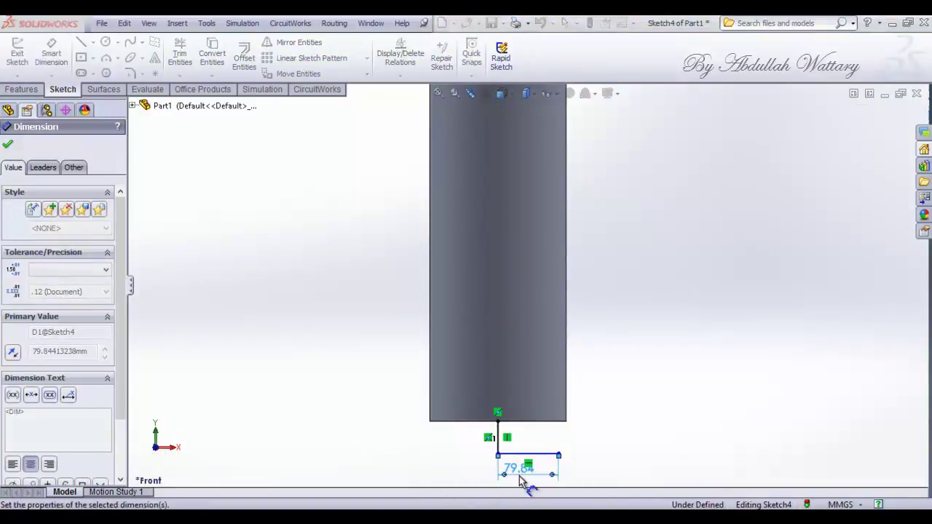
left_click(499, 440)
left_click(430, 443)
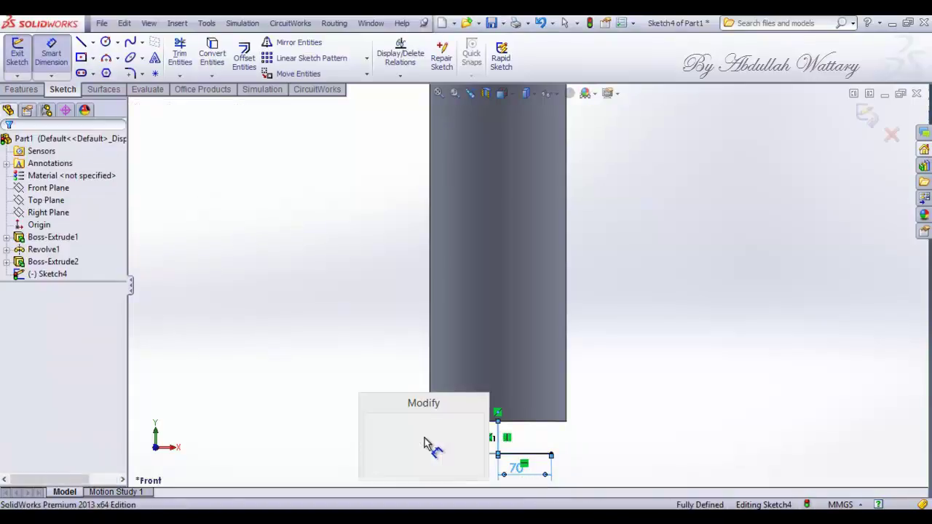
type("20")
key("Return")
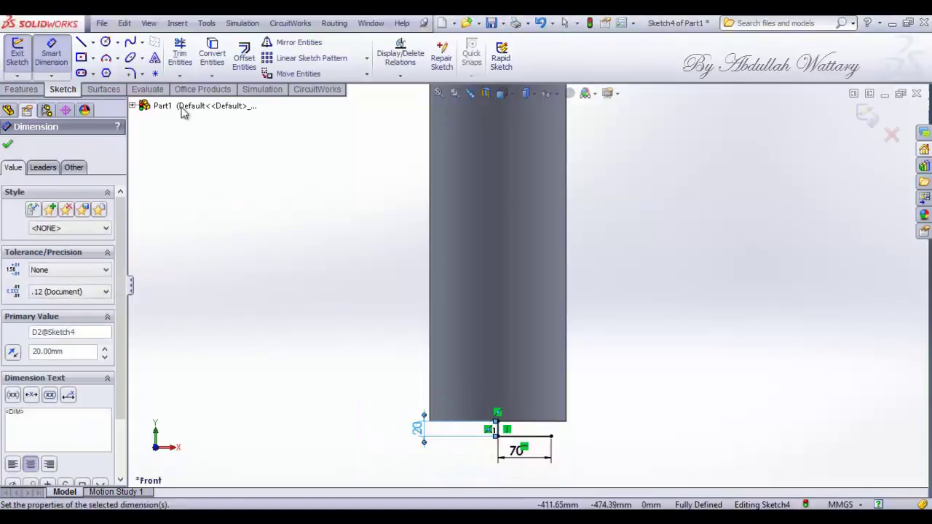
- Close the profile with a diagonal line and revolve it about the vertical line
key("l")
scroll(496, 379, "down", 2)
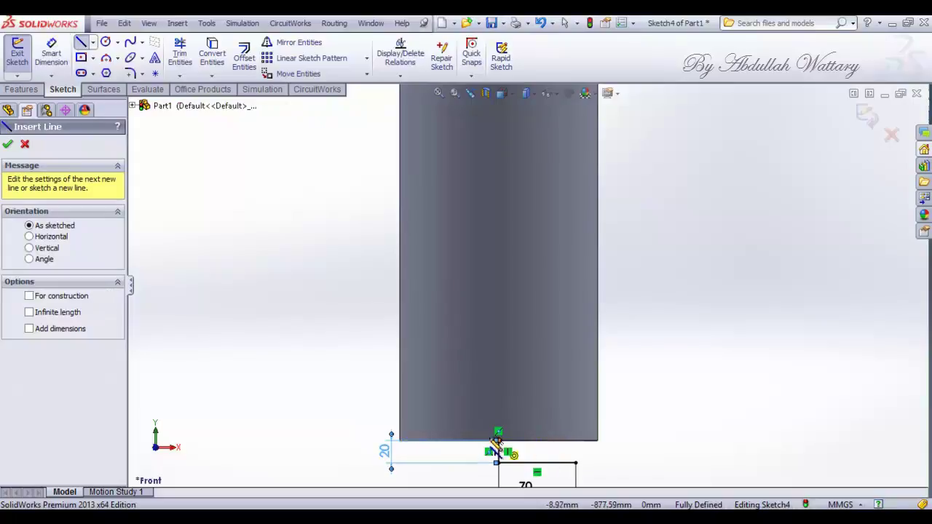
left_click(498, 440)
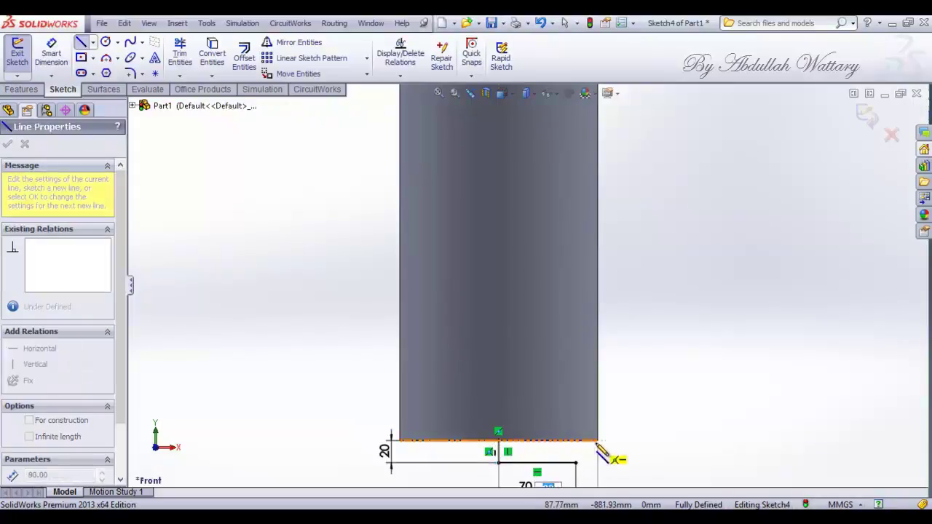
left_click(597, 441)
left_click(576, 463)
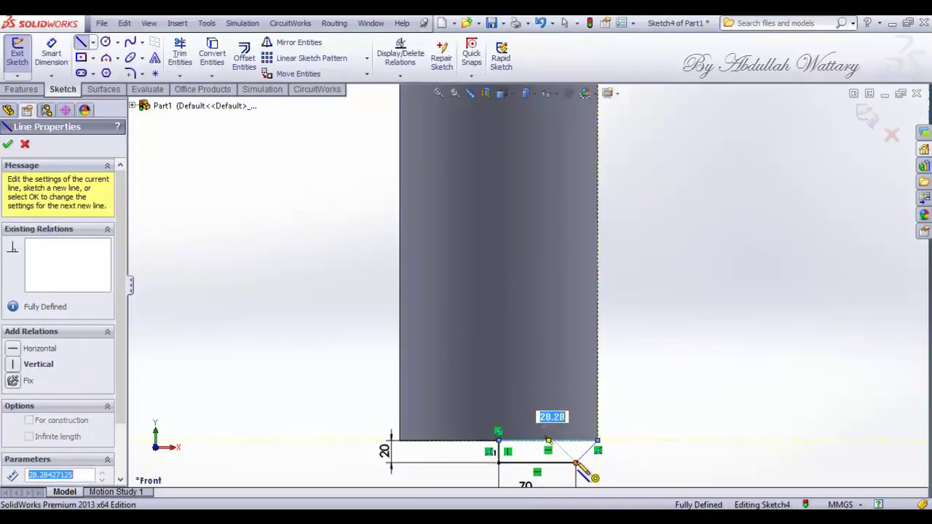
key("Escape")
left_click(36, 88)
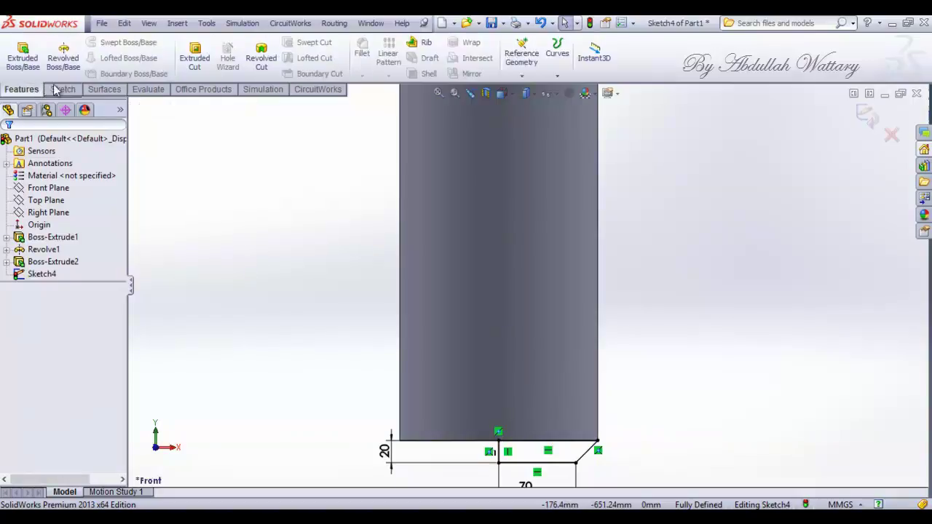
left_click(503, 453)
left_click(9, 145)
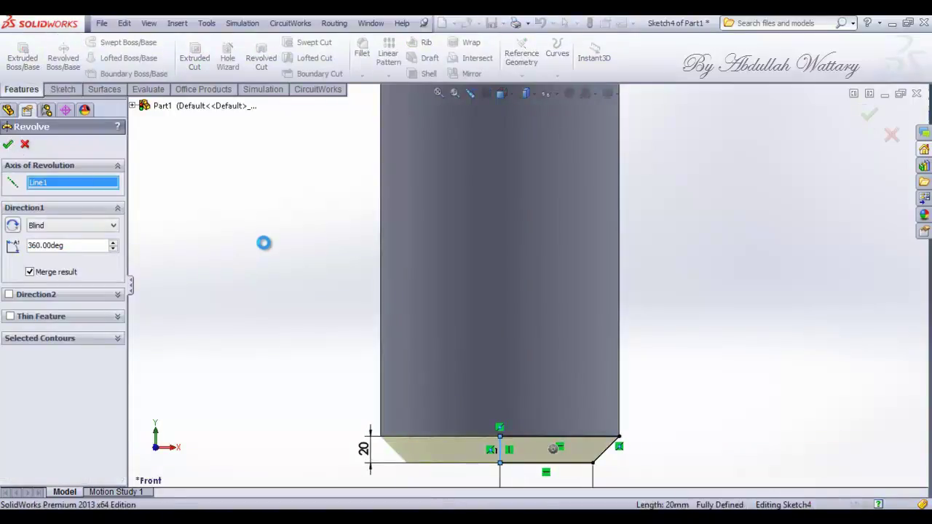
left_click(504, 93)
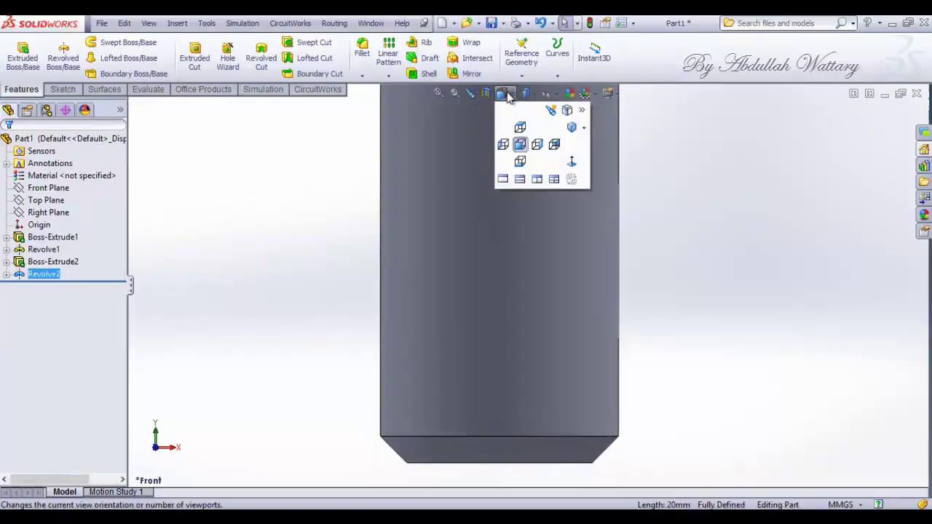
left_click(572, 128)
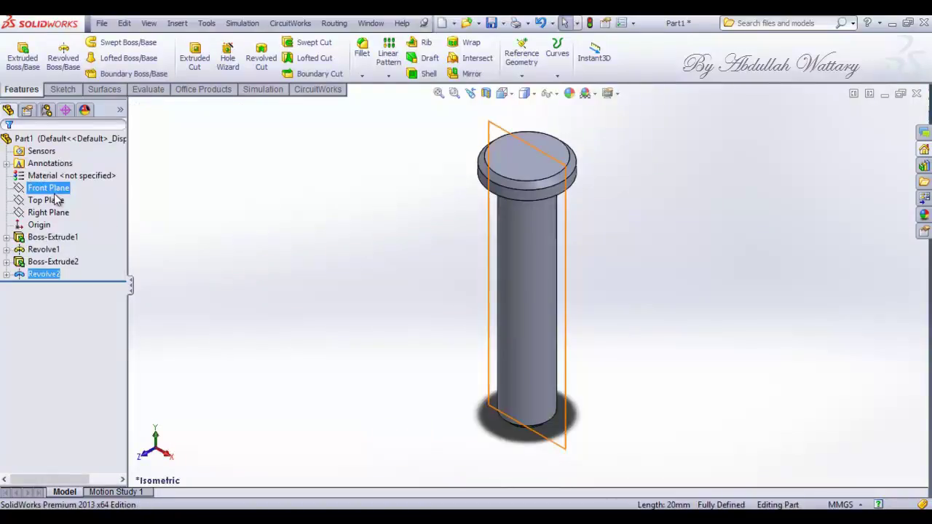
- On the Front Plane, draw a circle centred on the pin's axis near its bottom
left_click(51, 188)
left_click(64, 180)
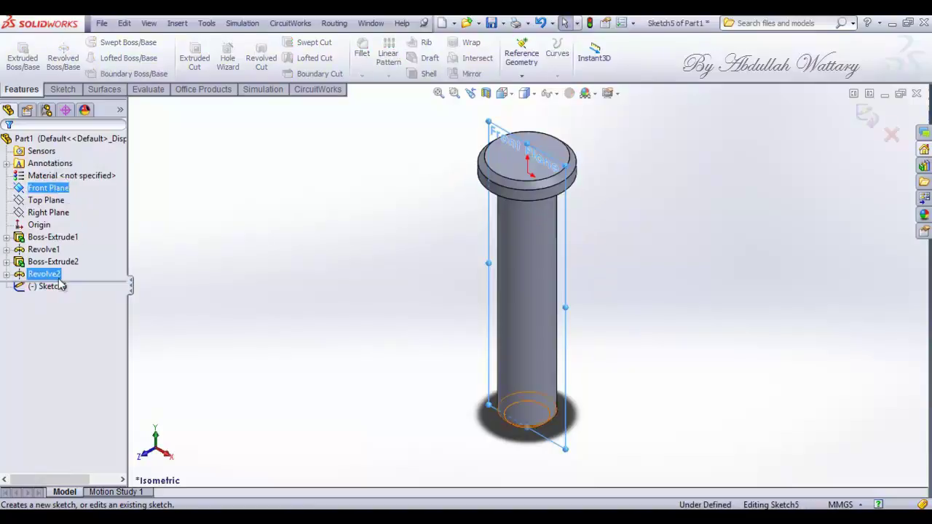
right_click(49, 286)
left_click(80, 266)
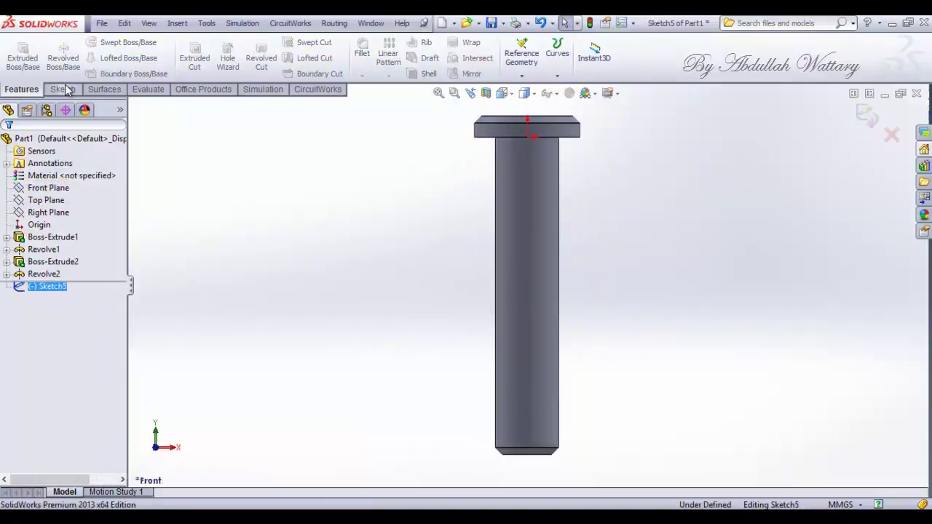
left_click(62, 88)
left_click(106, 41)
scroll(530, 459, "down", 3)
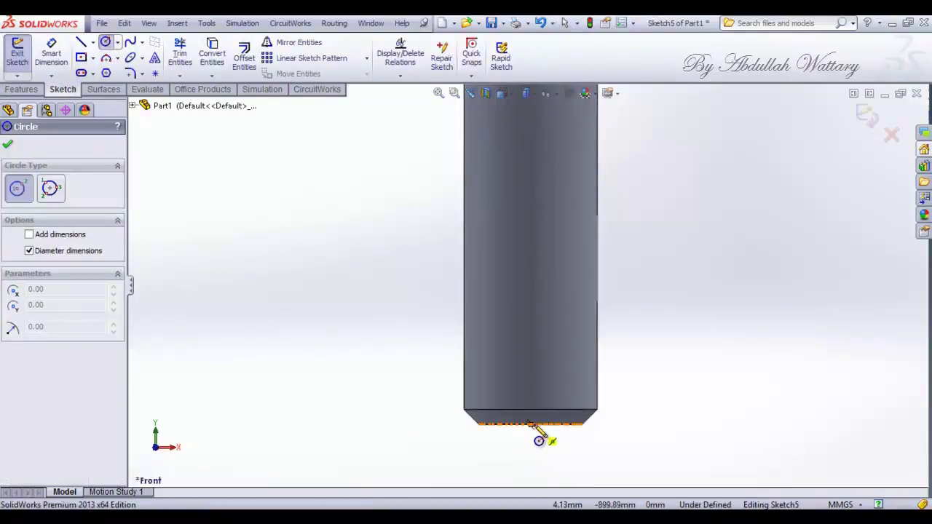
left_click(541, 375)
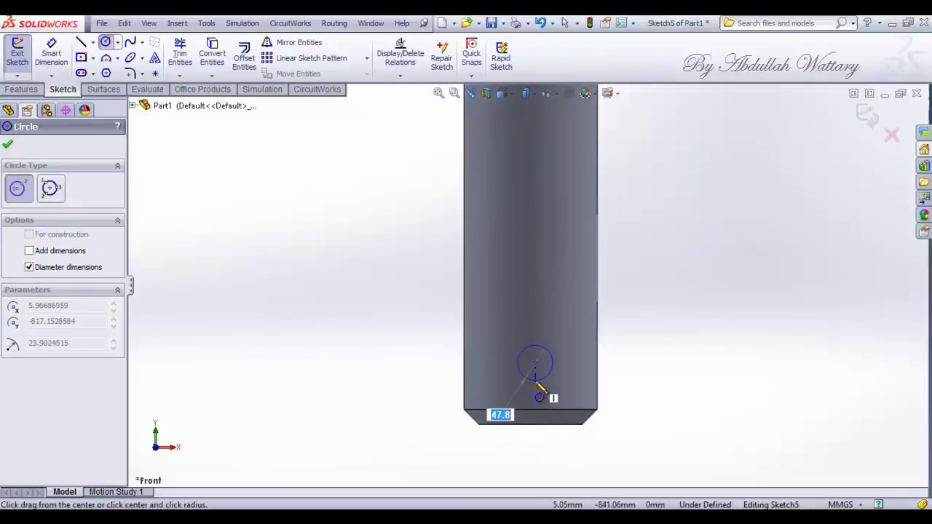
key("Escape")
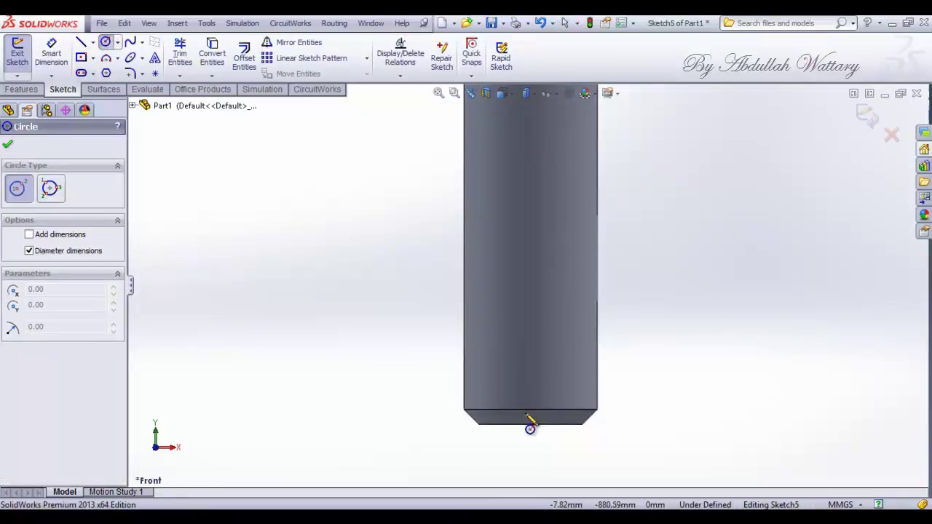
left_click(530, 367)
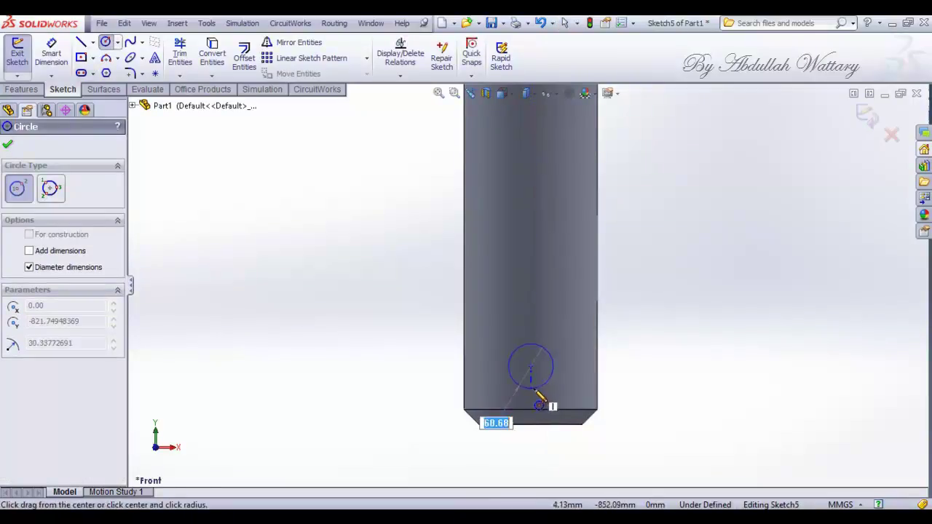
left_click(547, 382)
- Dimension the circle's centre 70 mm above the pin bottom and its diameter Ø50
left_click(51, 49)
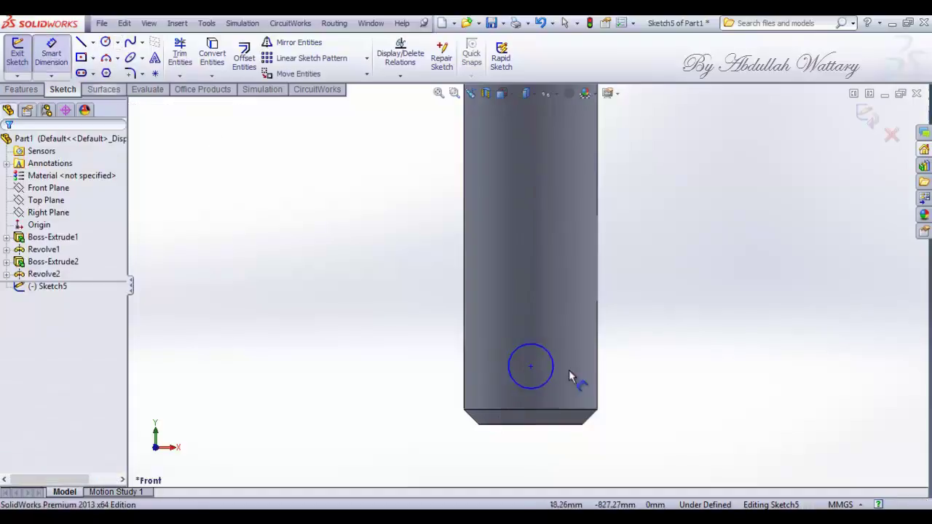
left_click(531, 367)
left_click(529, 421)
left_click(625, 397)
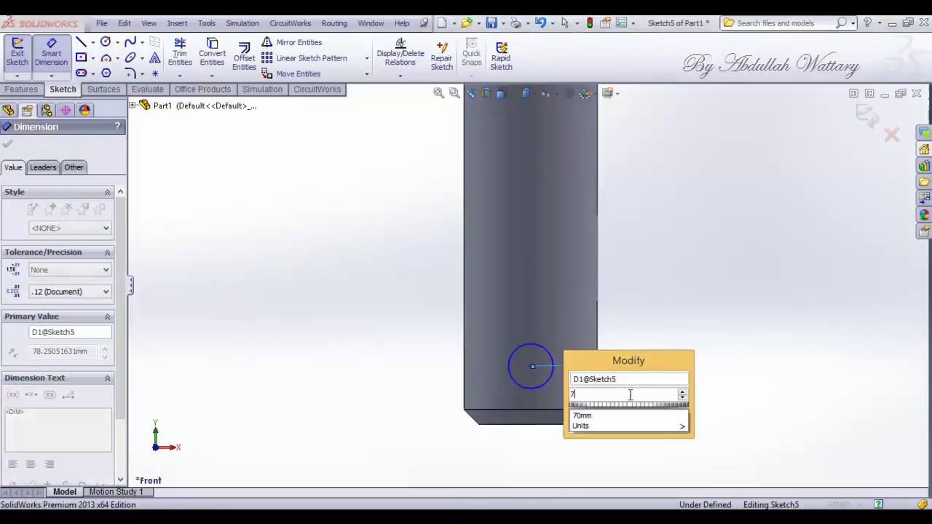
type("70")
key("Return")
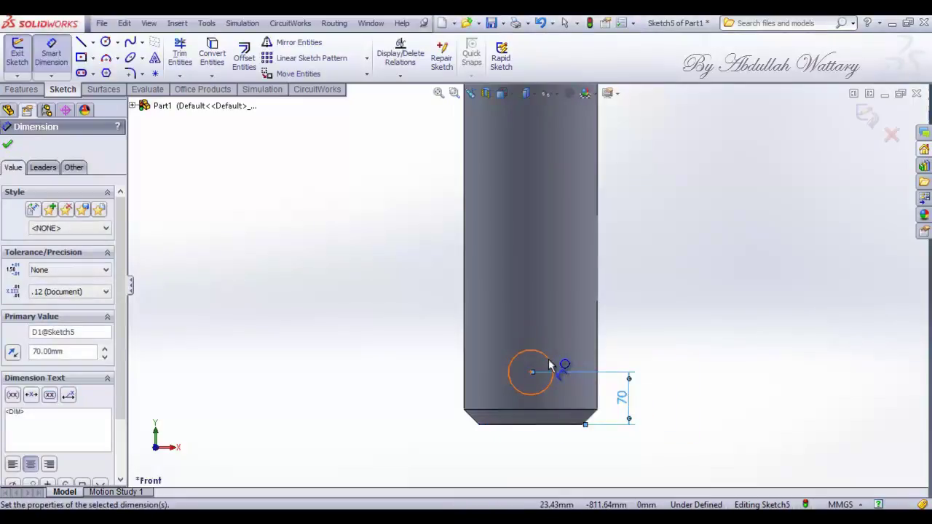
left_click(552, 365)
left_click(644, 313)
type("50")
key("Return")
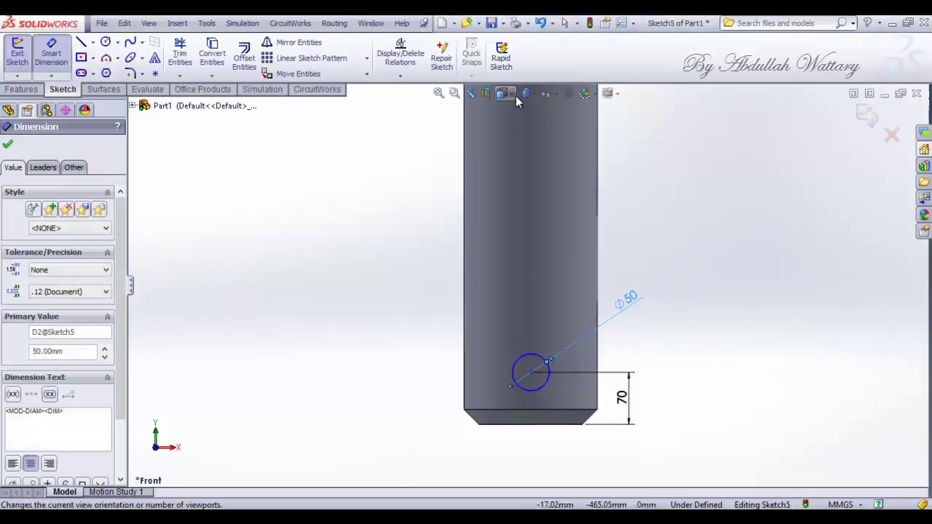
left_click(516, 97)
left_click(571, 129)
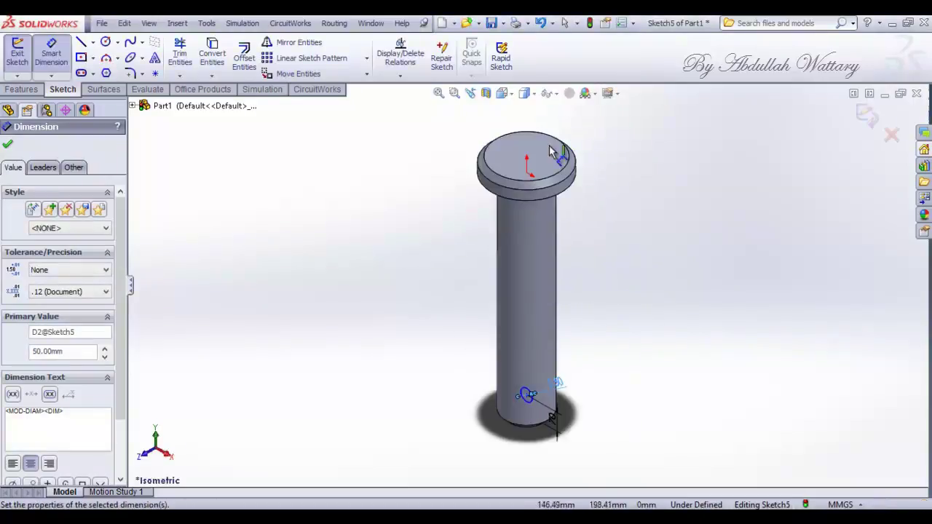
- Cut the Ø50 circle through the pin, extending equally in both directions
left_click(22, 90)
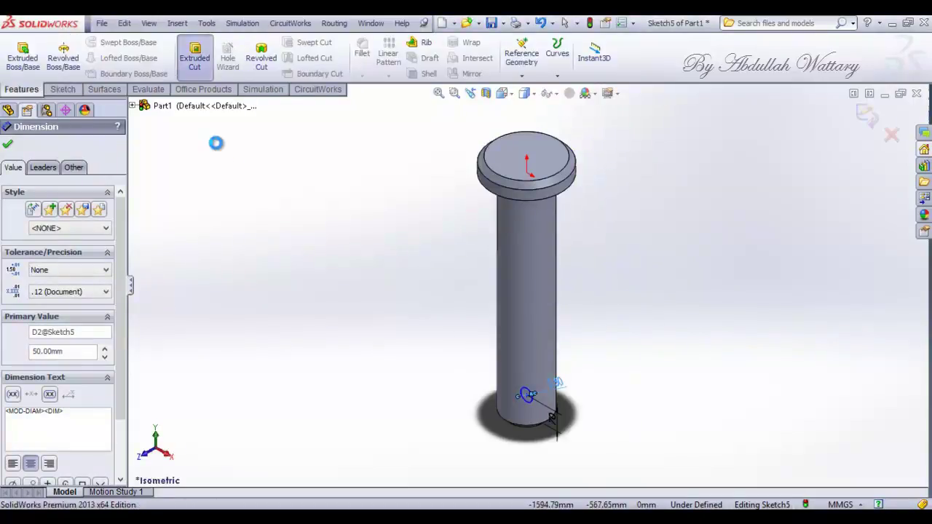
left_click(106, 228)
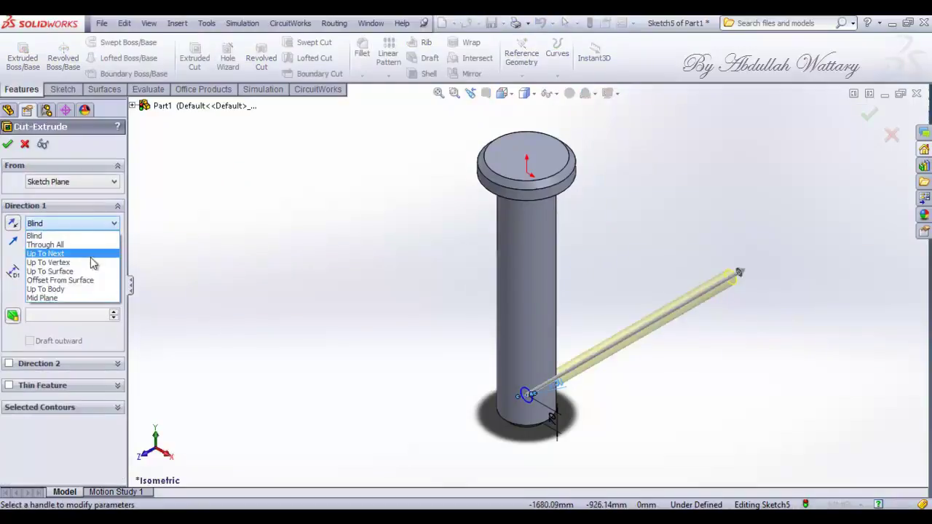
left_click(81, 300)
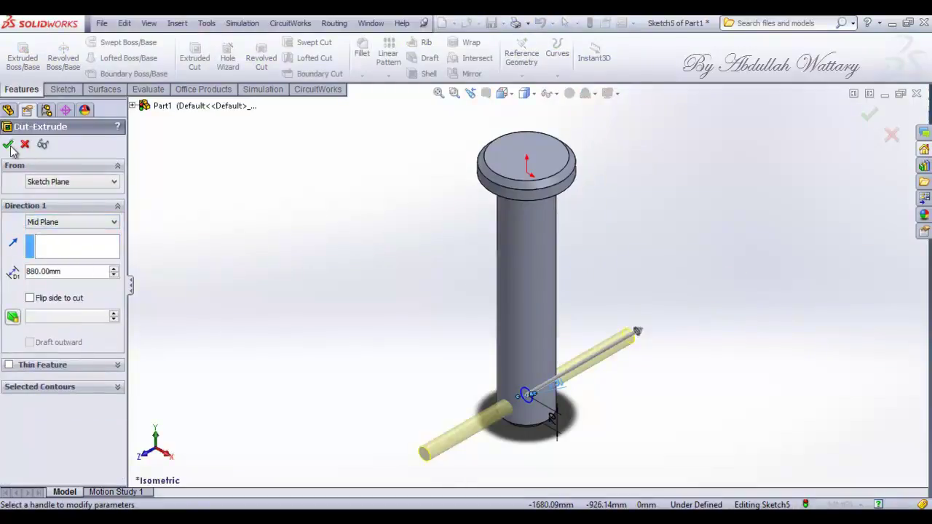
left_click(9, 145)
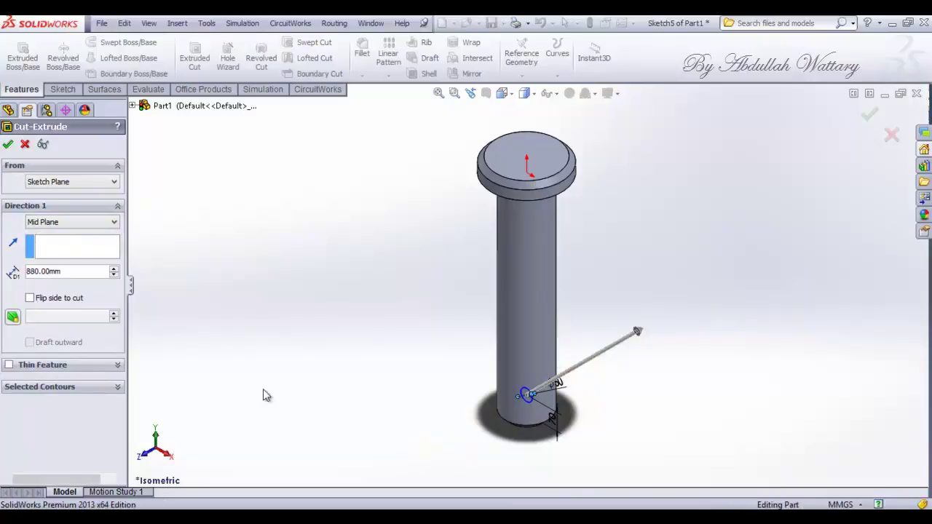
- Rotate the view to inspect the pin's cross hole
right_click(299, 215)
mouse_move(357, 256)
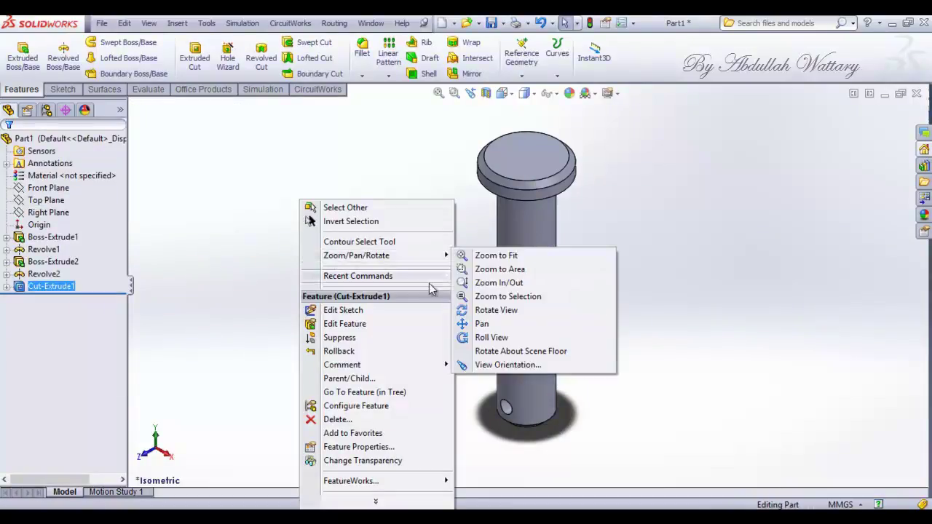
left_click(481, 311)
mouse_move(480, 313)
left_mouse_down()
mouse_move(600, 323)
mouse_move(633, 244)
left_mouse_up()
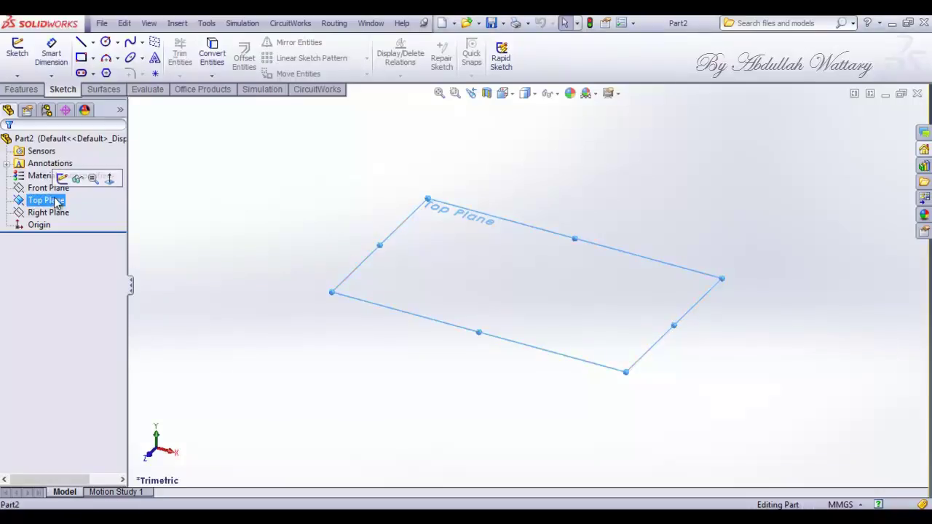
- Start a Top Plane sketch and draw a centre rectangle anchored at the origin
left_click(17, 52)
left_click(92, 58)
left_click(129, 86)
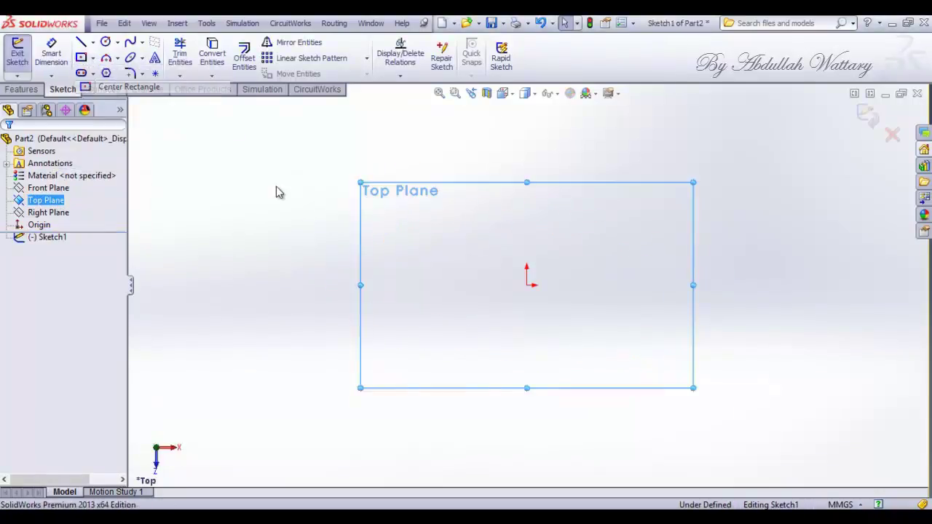
left_click(527, 285)
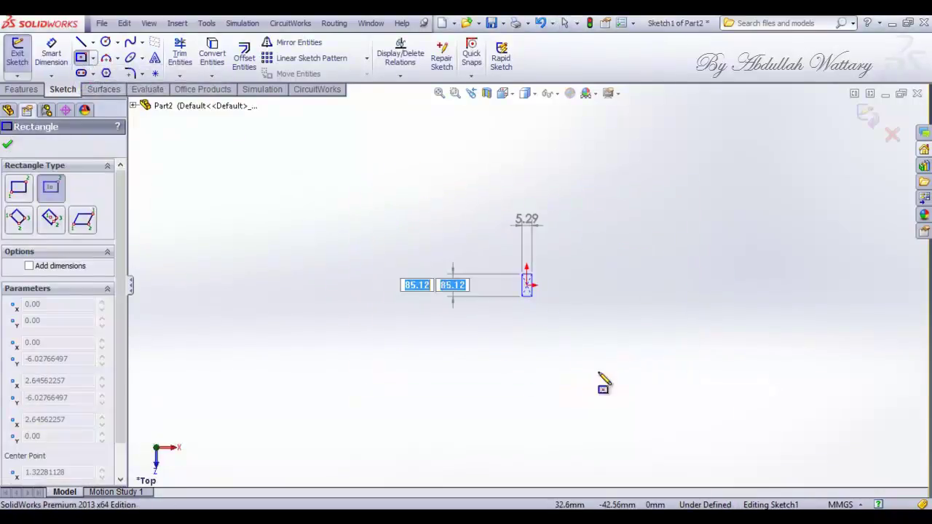
left_click(642, 395)
- Dimension the rectangle 2000 wide by 1000 high
left_click(50, 52)
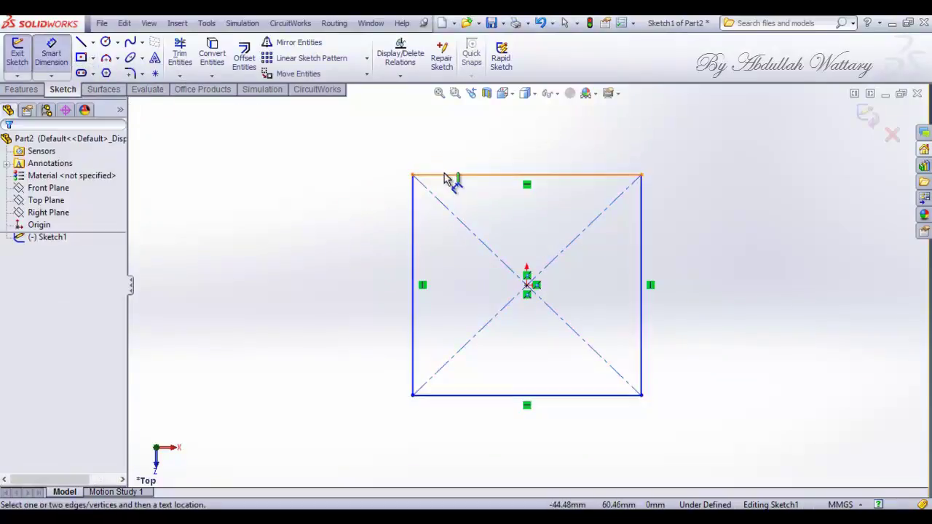
left_click(445, 176)
left_click(447, 159)
type("2")
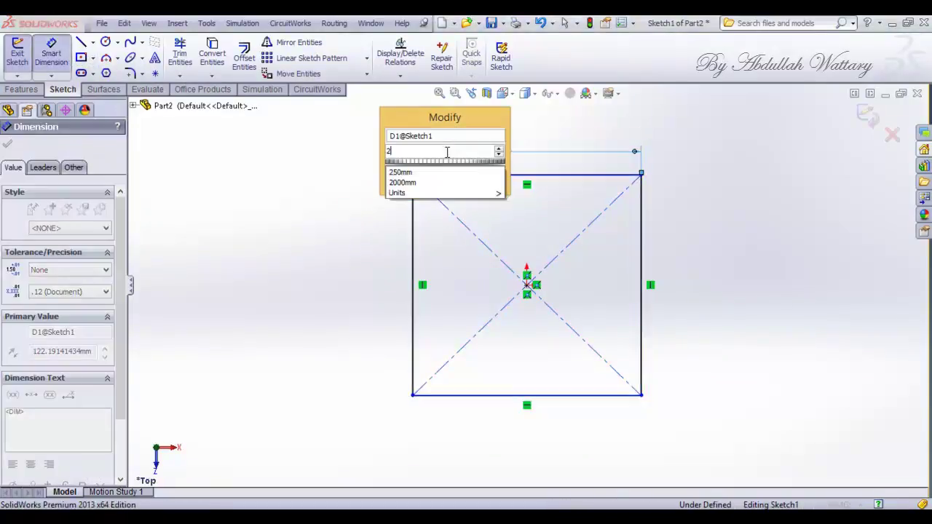
type("00")
key("Return")
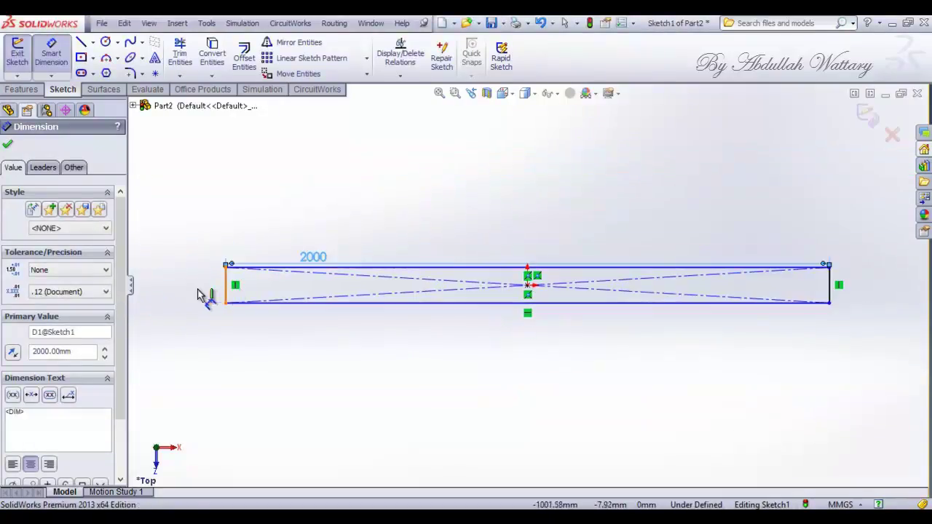
left_click(198, 295)
left_click(193, 295)
type("1000")
key("Return")
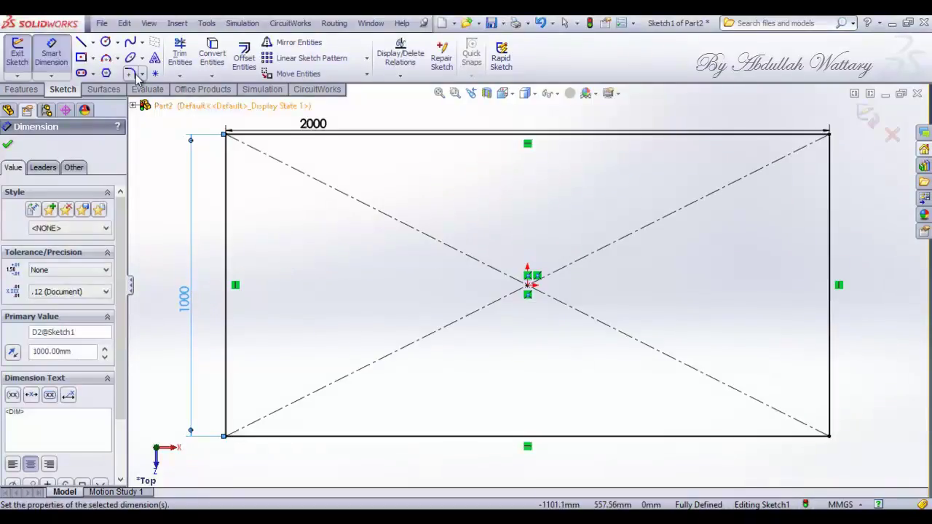
- Round all four rectangle corners with 250 mm sketch fillets
left_click(131, 73)
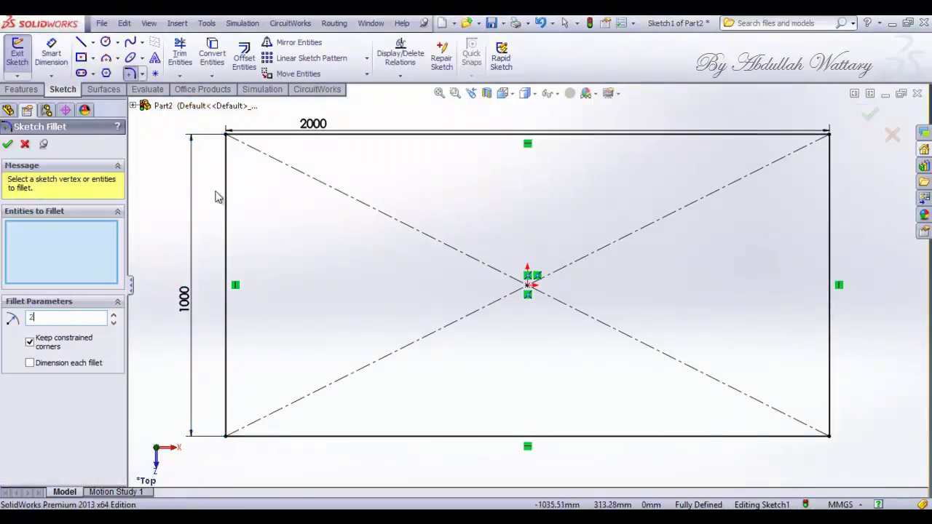
left_click(263, 137)
left_click(234, 147)
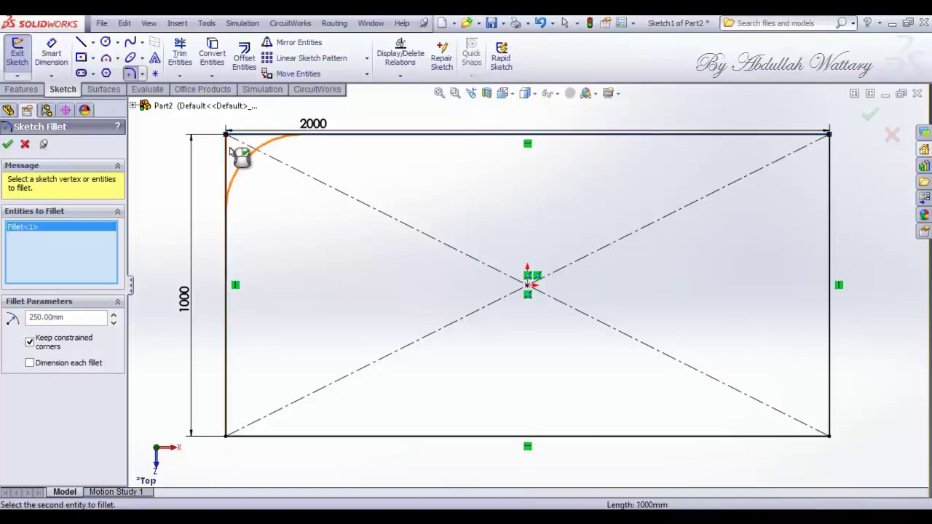
left_click(268, 438)
left_click(734, 437)
left_click(829, 394)
left_click(836, 213)
left_click(810, 137)
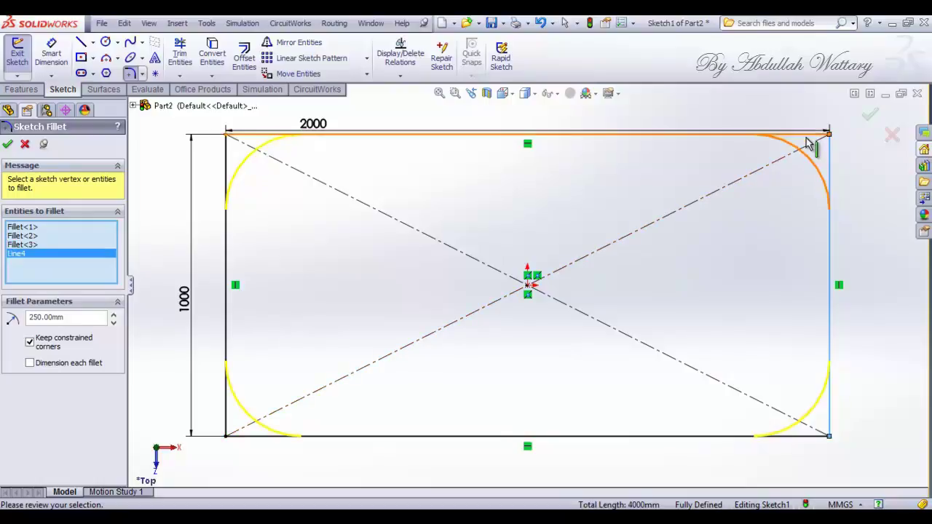
left_click(8, 145)
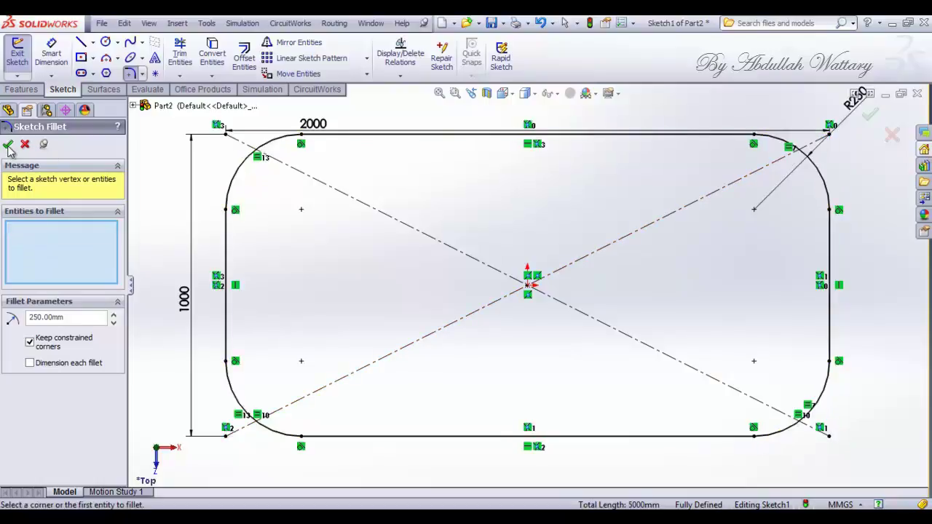
left_click(93, 58)
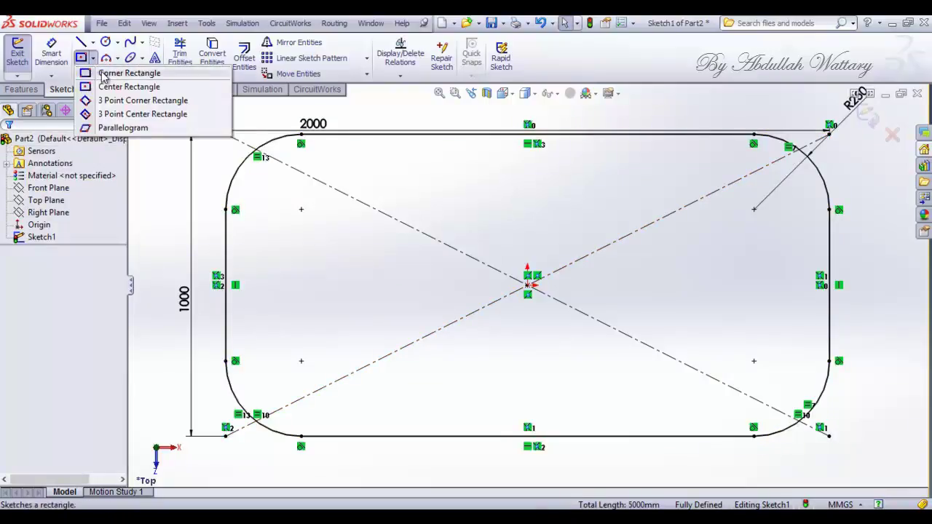
- Draw a corner rectangle from the top-edge midpoint, dimensioned 250 deep and 70 wide
left_click(129, 73)
left_click(528, 134)
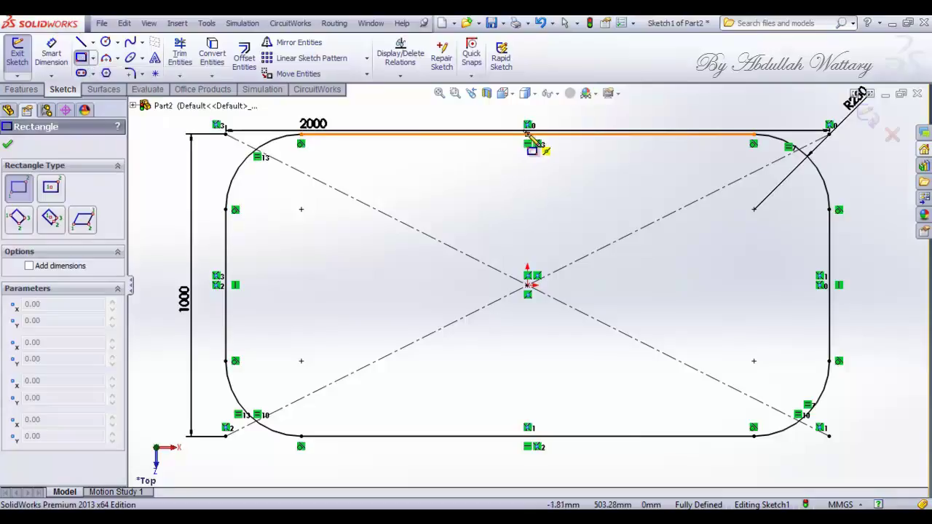
left_click(565, 234)
left_click(51, 54)
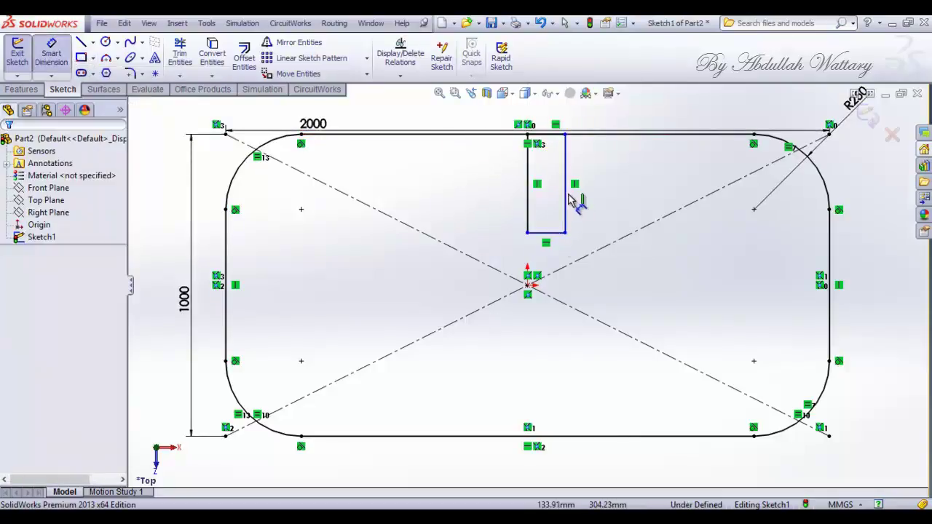
left_click(565, 185)
left_click(595, 201)
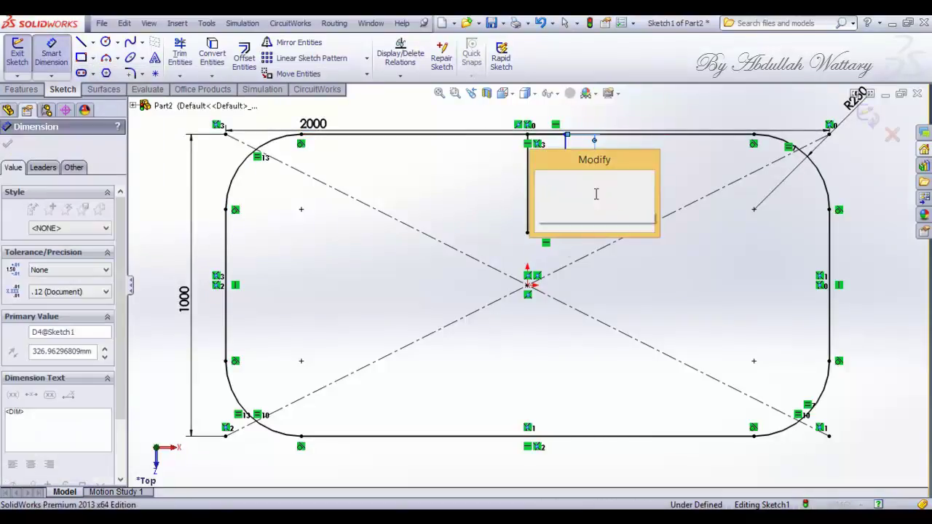
type("250")
key("Return")
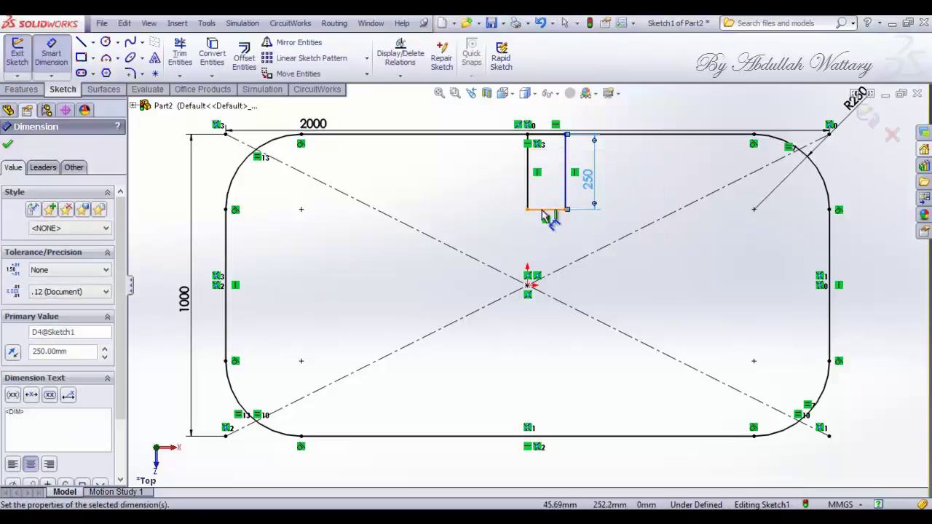
left_click(545, 210)
left_click(546, 250)
type("7")
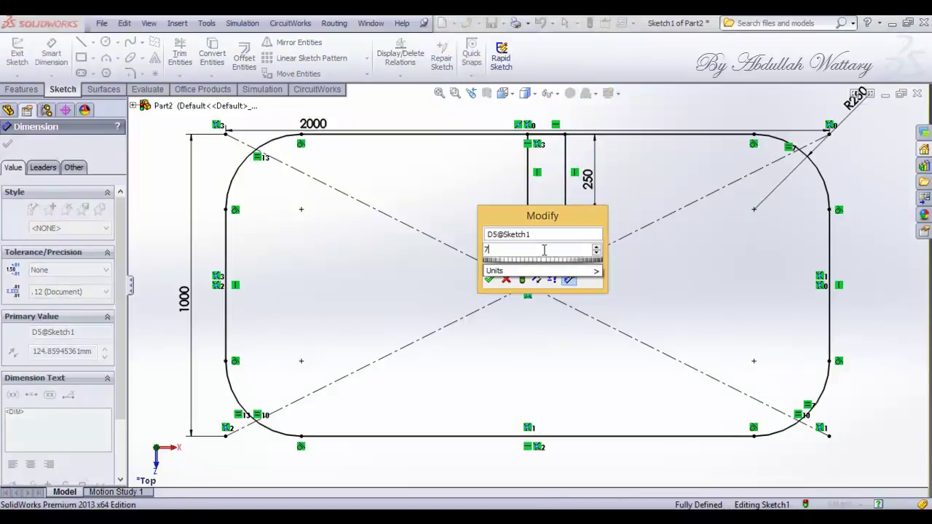
key("Return")
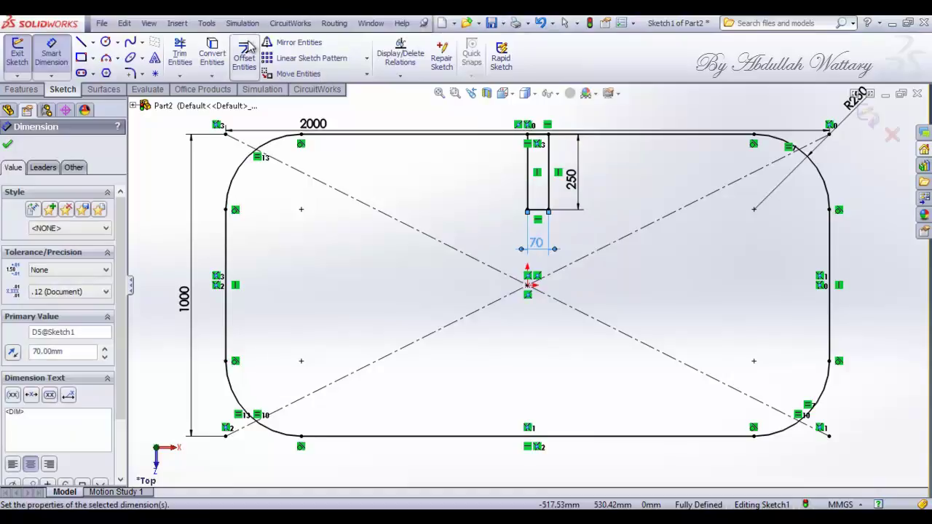
- Mirror the rectangle's lines about its left edge on the plate's centre
left_click(288, 42)
scroll(665, 164, "down", 2)
left_click_drag(454, 251, 453, 252)
left_click(84, 322)
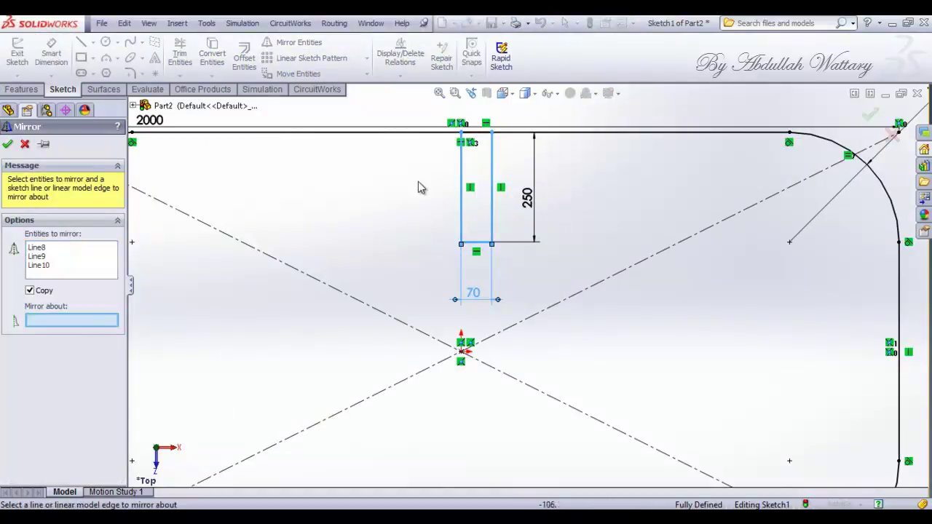
left_click(461, 202)
left_click(7, 143)
- Add a circle centred at the slot's bottom midpoint, touching both slot walls
left_click(106, 43)
left_click(461, 242)
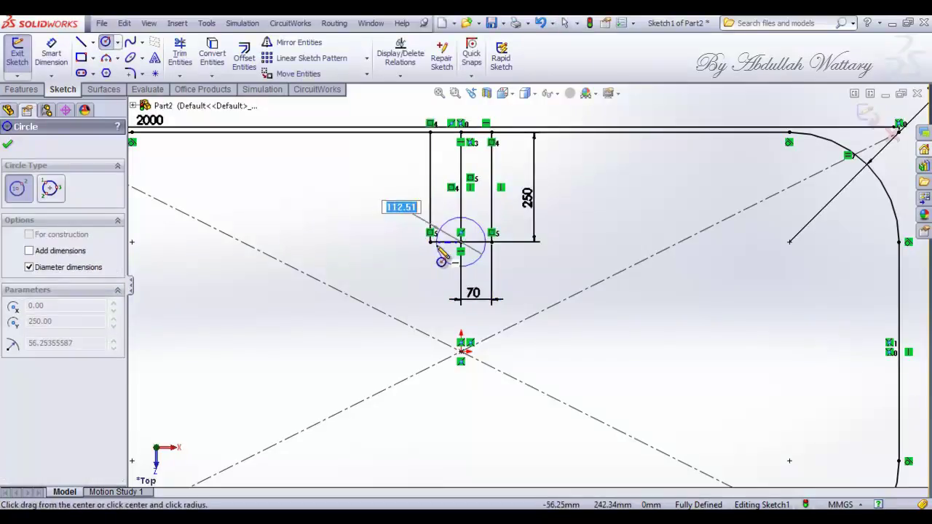
left_click(434, 259)
left_click(433, 259)
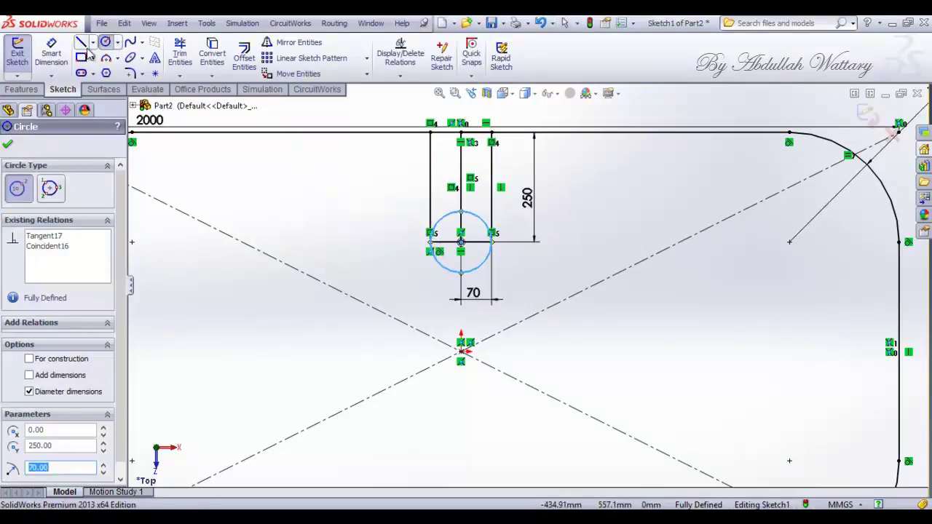
- Trim the centre line, circle half and top edge to leave a rounded U-slot
left_click(180, 55)
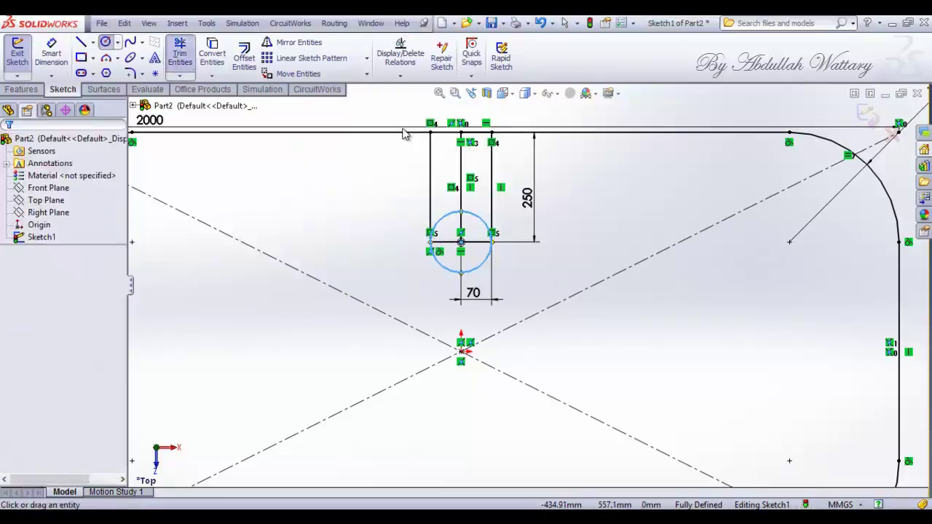
left_click(470, 132)
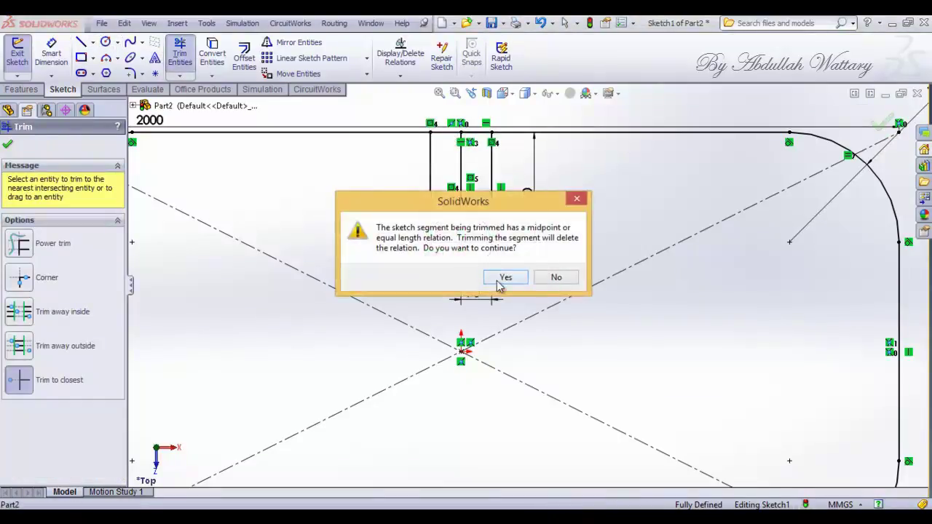
left_click(503, 278)
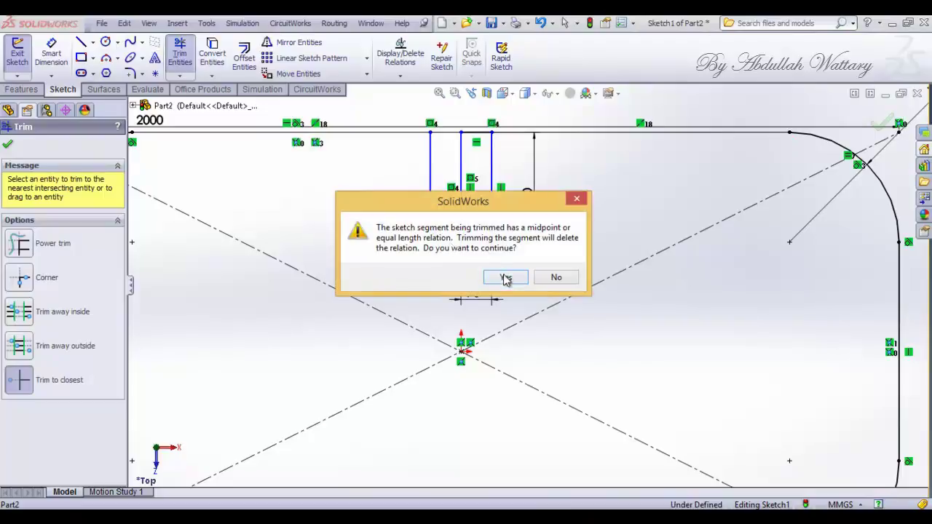
left_click(506, 277)
left_click(449, 243)
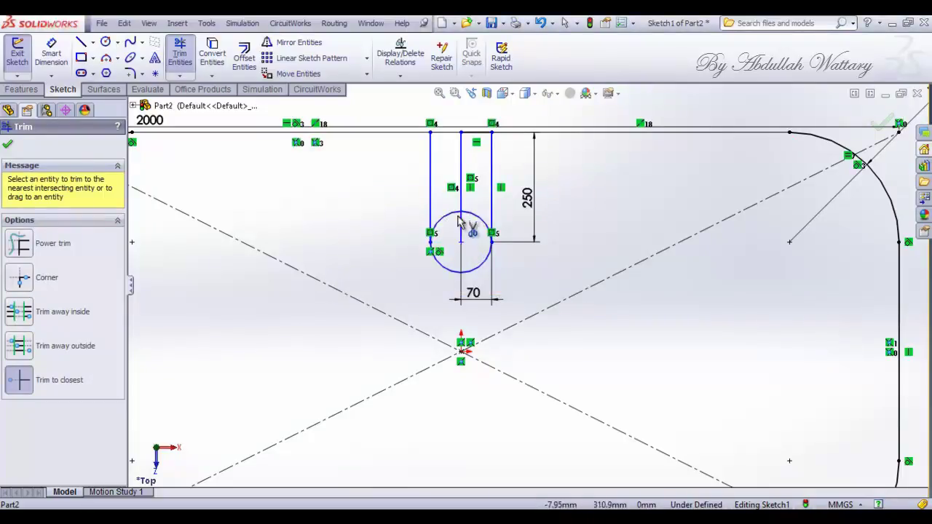
left_click(462, 206)
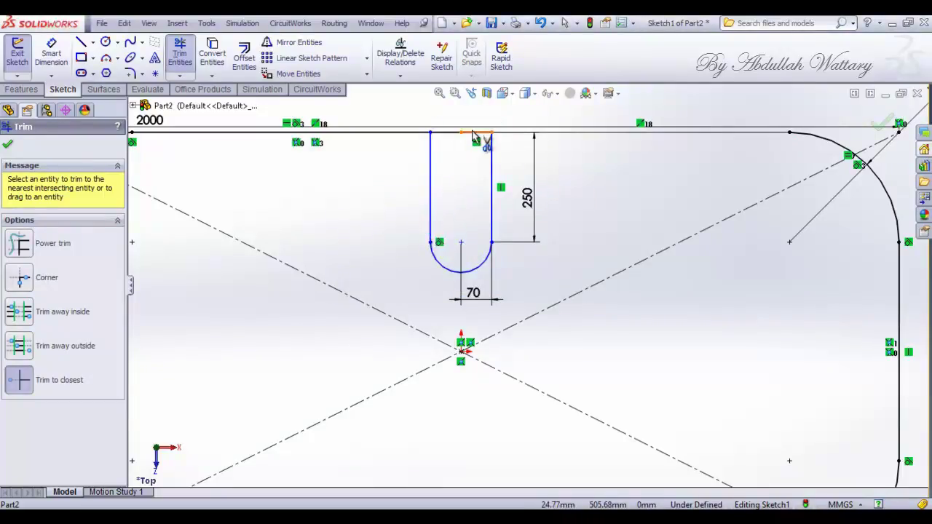
left_click(463, 131)
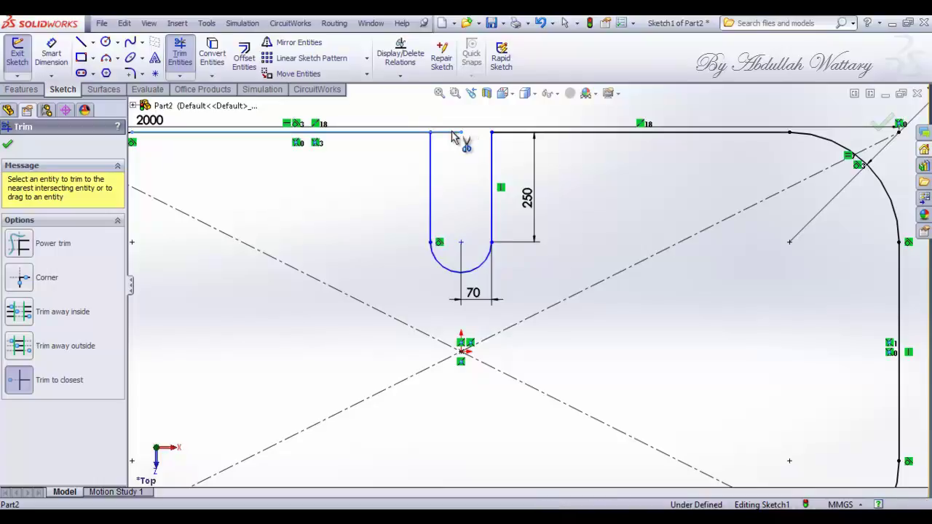
left_click(504, 93)
left_click(570, 135)
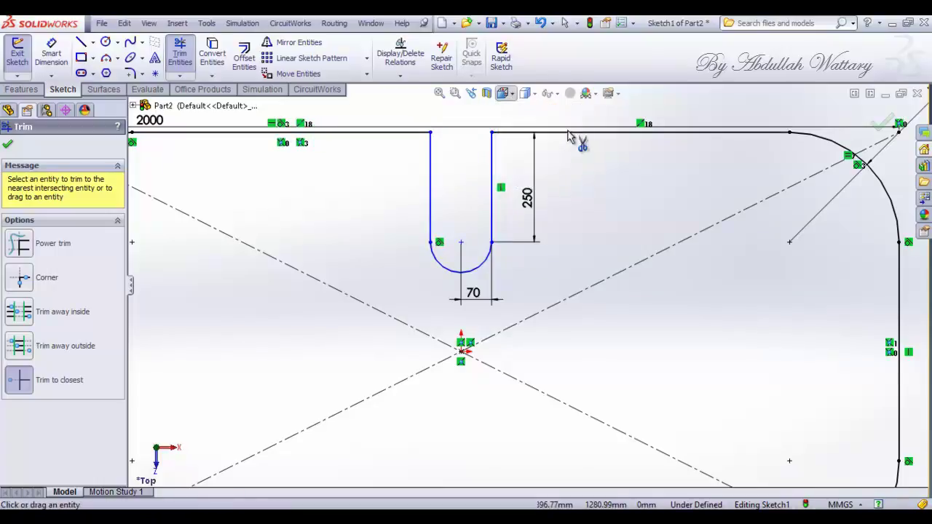
left_click(9, 146)
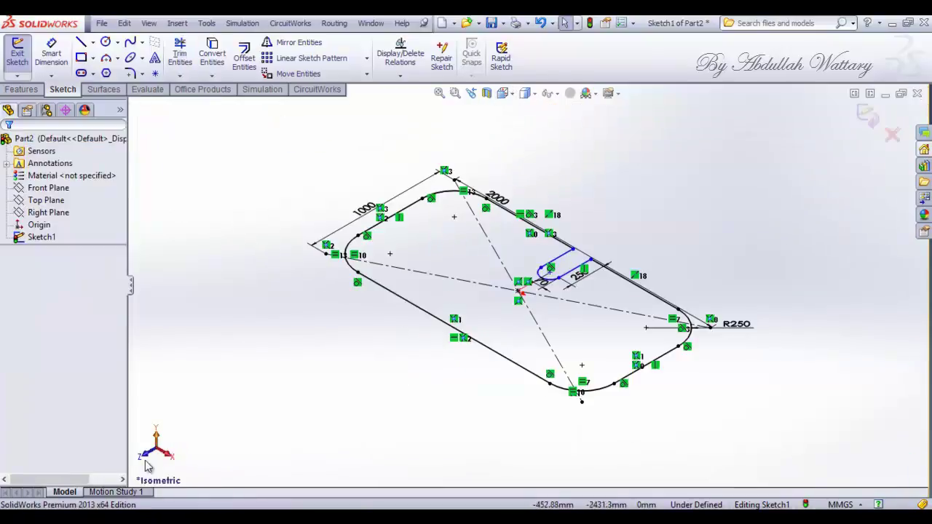
- Extrude the slotted plate sketch 70 mm into Boss-Extrude1 and orbit to inspect it
scroll(415, 332, "down", 1)
scroll(415, 332, "down", 2)
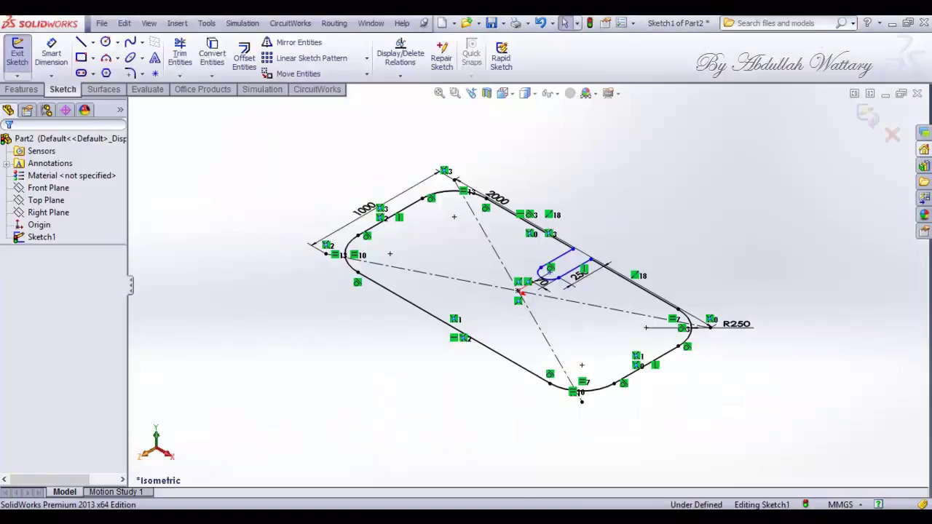
left_click(22, 91)
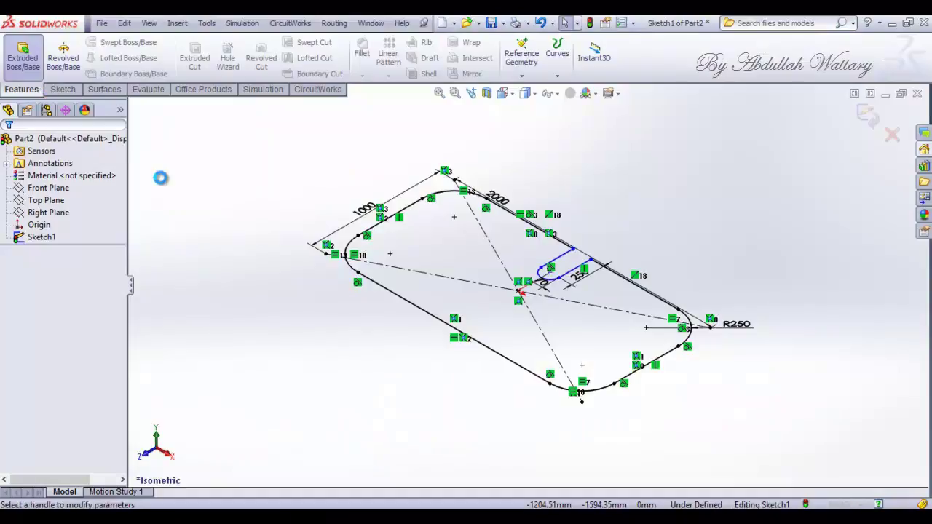
type("70")
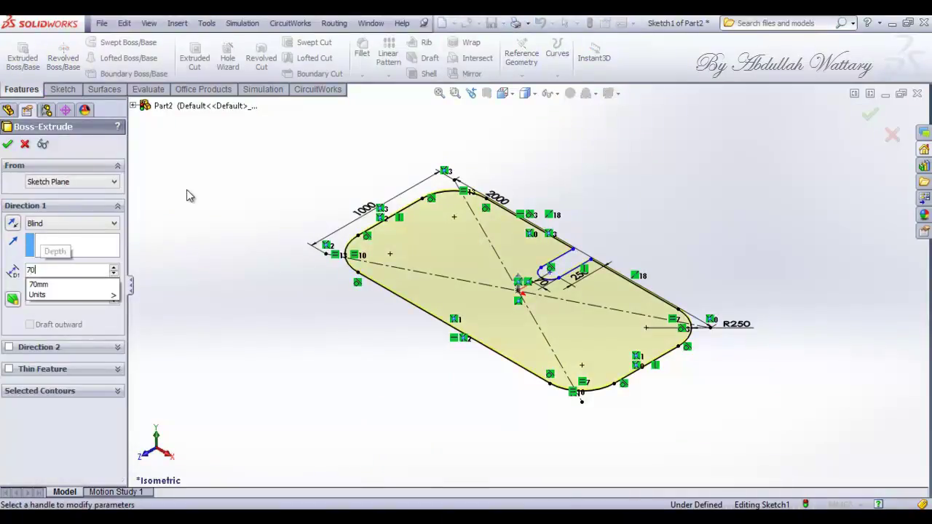
key("Return")
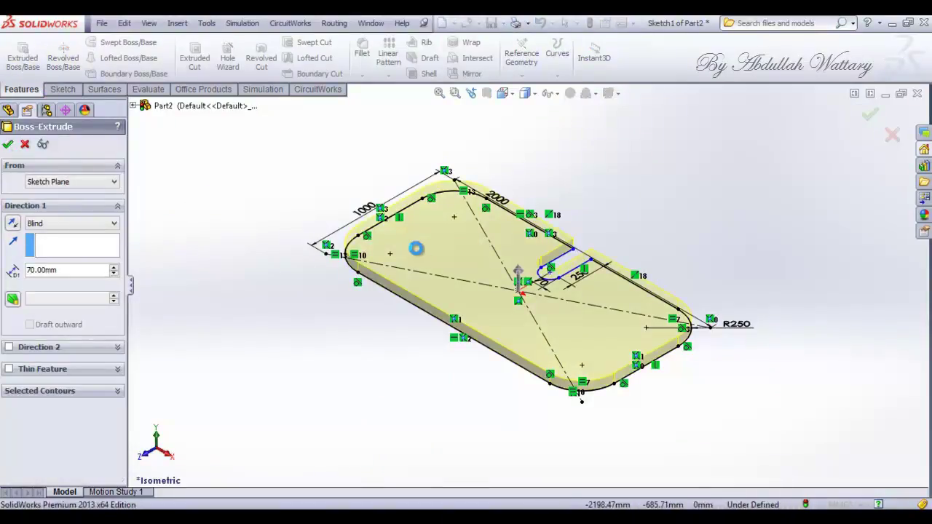
key("Return")
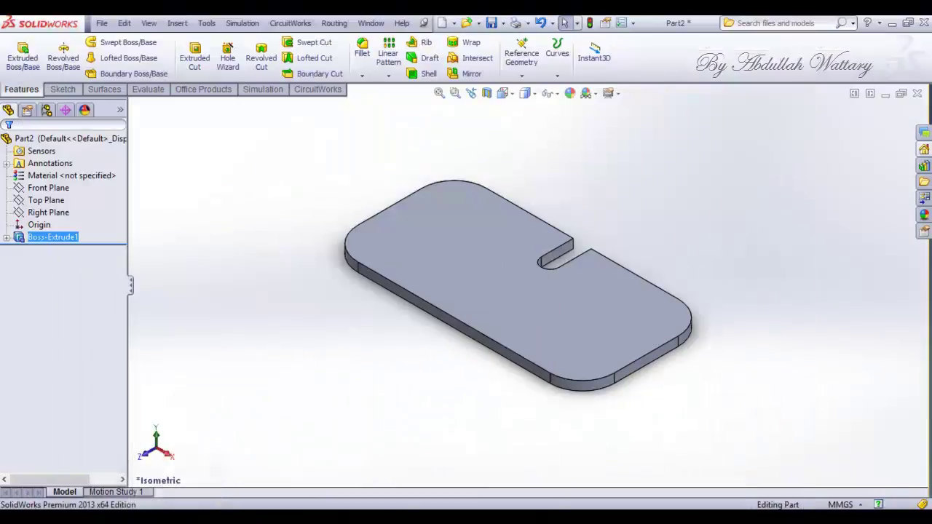
scroll(348, 388, "up", 3)
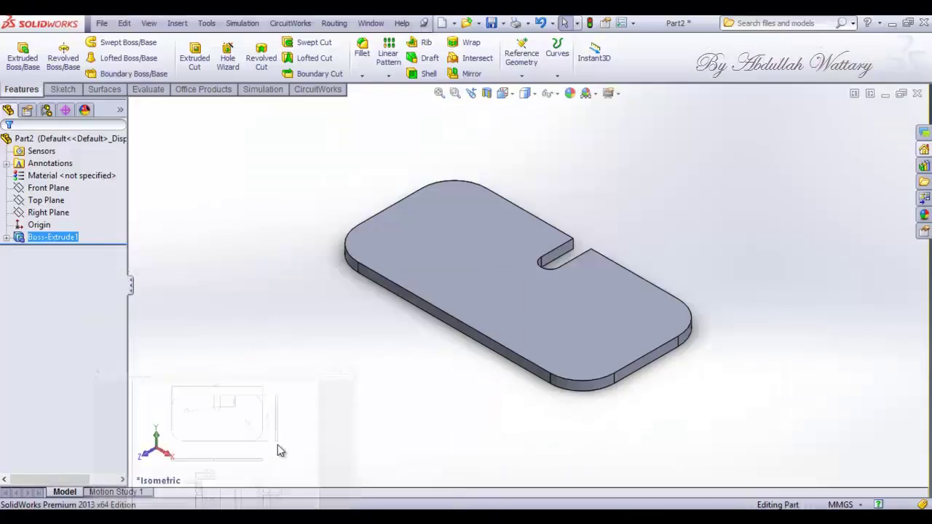
right_click(606, 191)
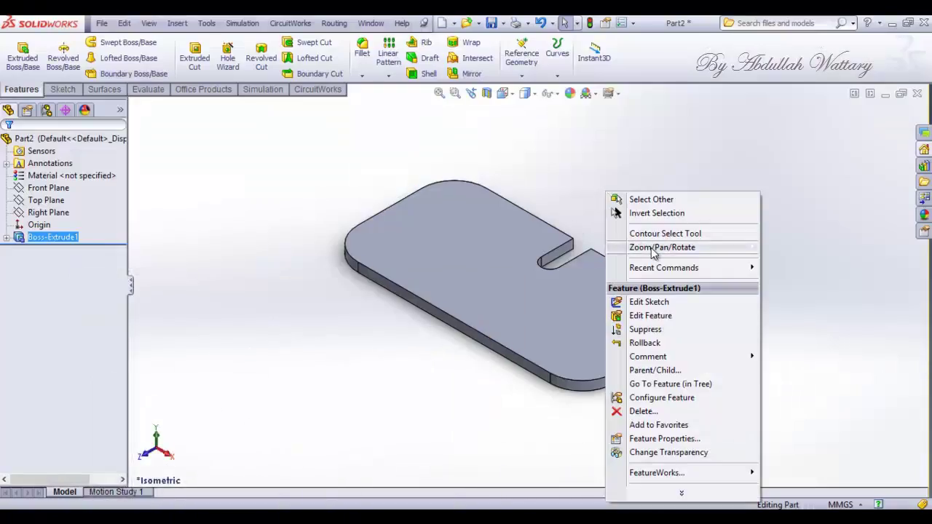
left_click(798, 305)
mouse_move(798, 305)
left_mouse_down()
mouse_move(522, 431)
mouse_move(568, 405)
mouse_move(303, 443)
left_mouse_up()
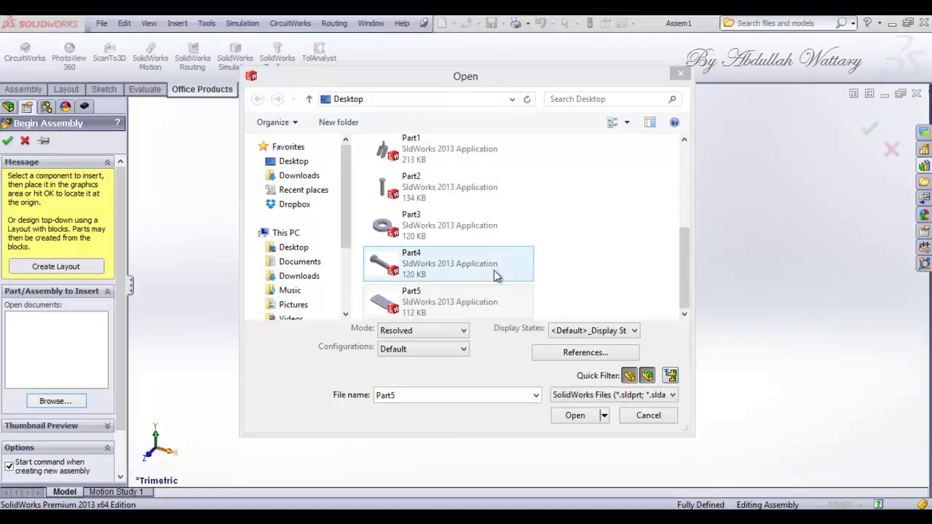
- Open Part1 through Part5 together and place the bracket and pin in Assem1
left_click(474, 277)
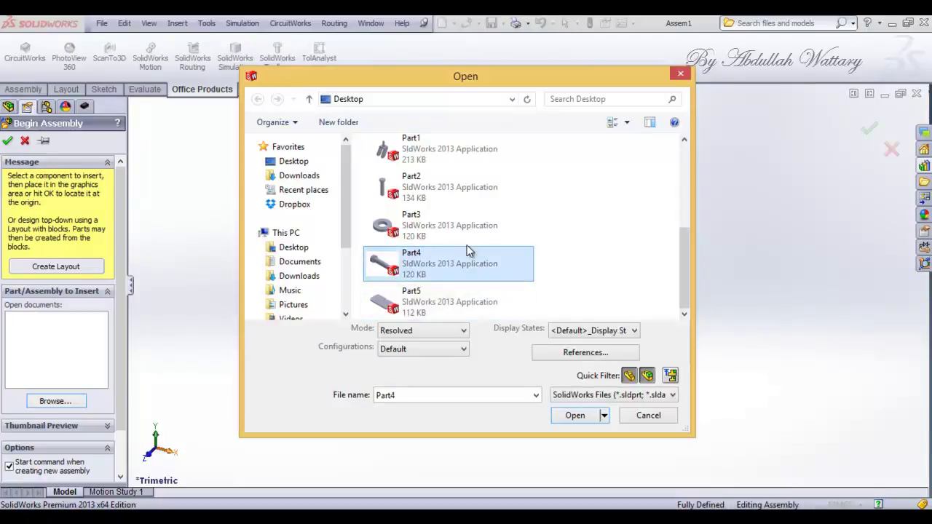
left_click(459, 295, "ctrl")
left_click(455, 227, "ctrl")
left_click(459, 188, "ctrl")
left_click(464, 153, "ctrl")
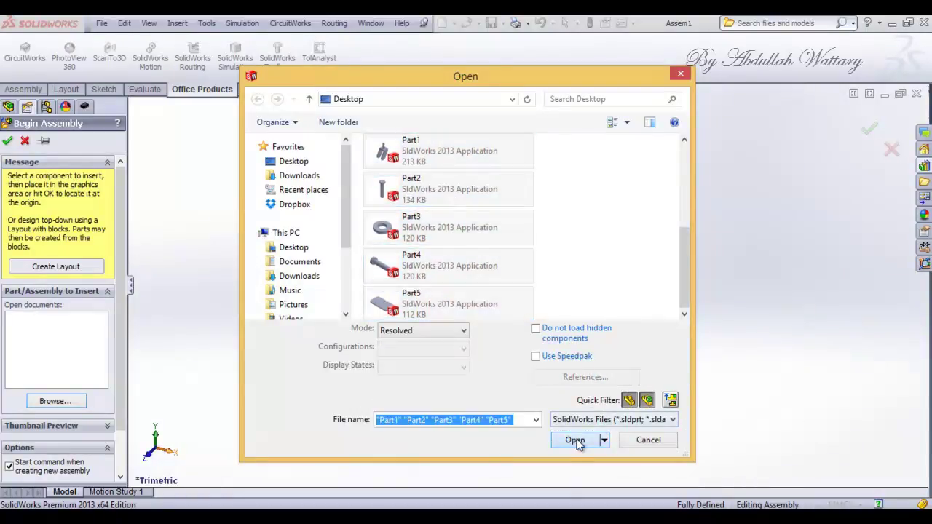
left_click(579, 439)
left_click(542, 293)
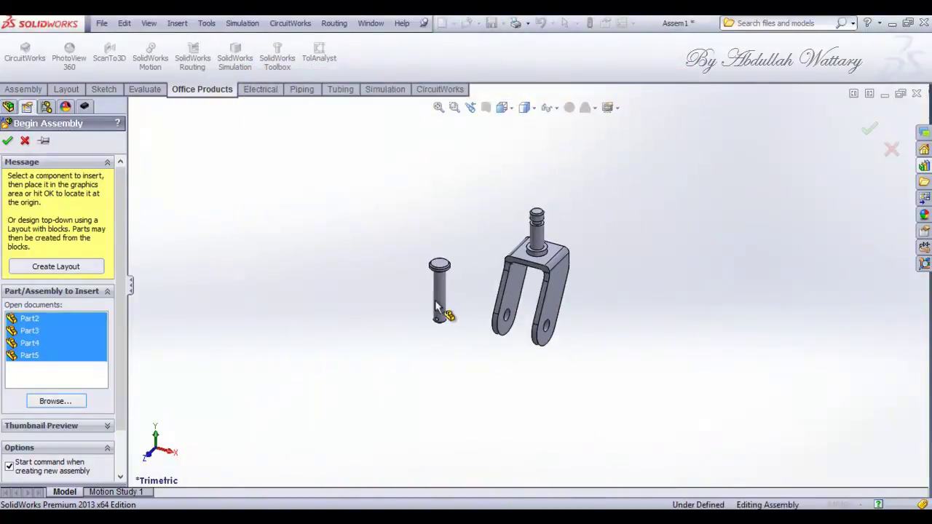
left_click(436, 300)
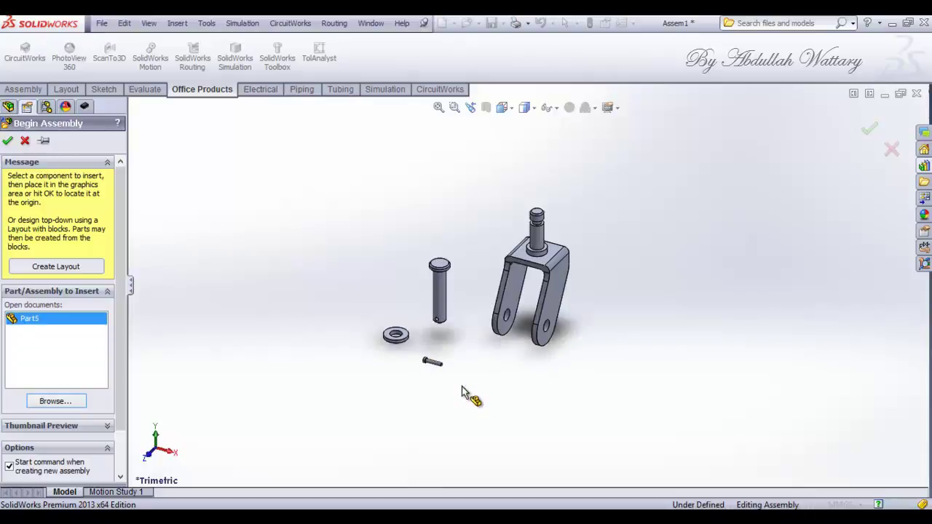
right_click(468, 212)
left_click(510, 267)
- Mate the pin's edge under its head coincident to the bracket's hole edge
right_click(470, 237)
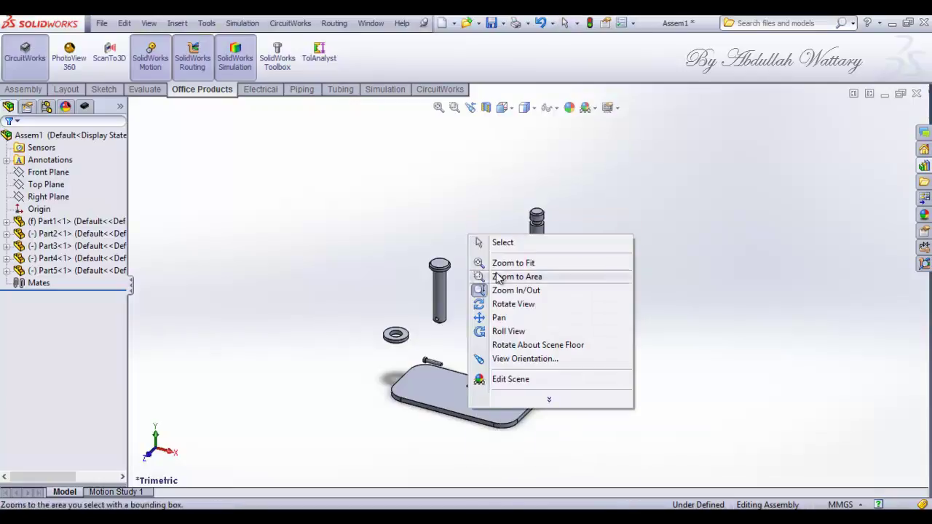
left_click(508, 309)
mouse_move(530, 304)
left_mouse_down()
mouse_move(618, 214)
mouse_move(502, 292)
left_mouse_up()
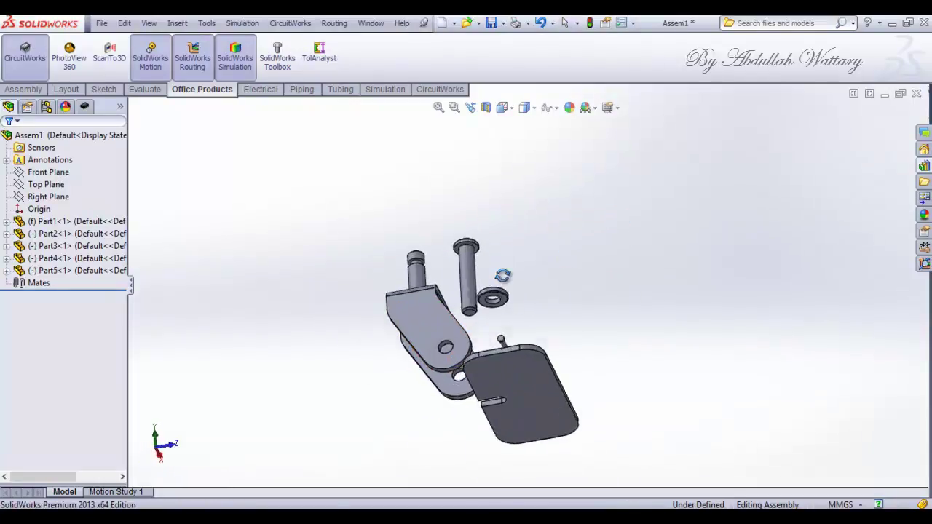
scroll(470, 241, "down", 5)
left_click(445, 219)
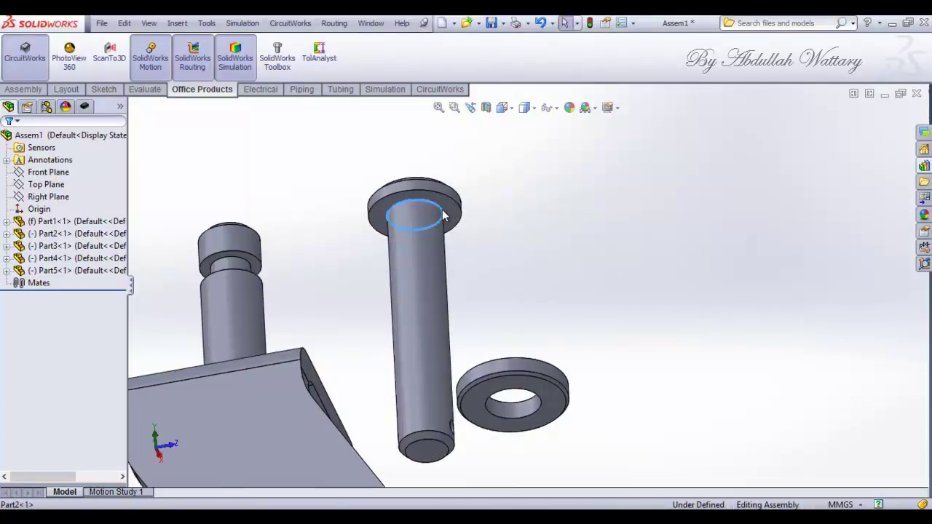
left_click(558, 134)
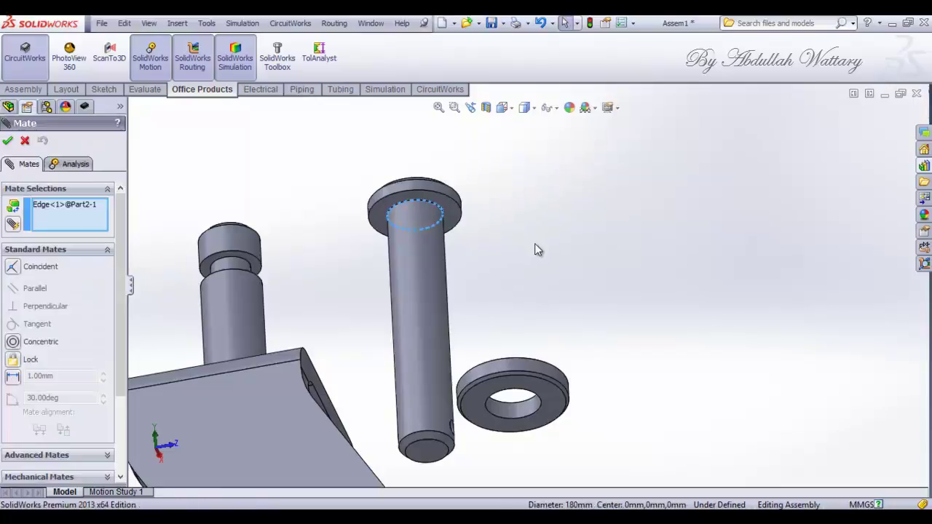
scroll(534, 243, "up", 3)
left_click(442, 424)
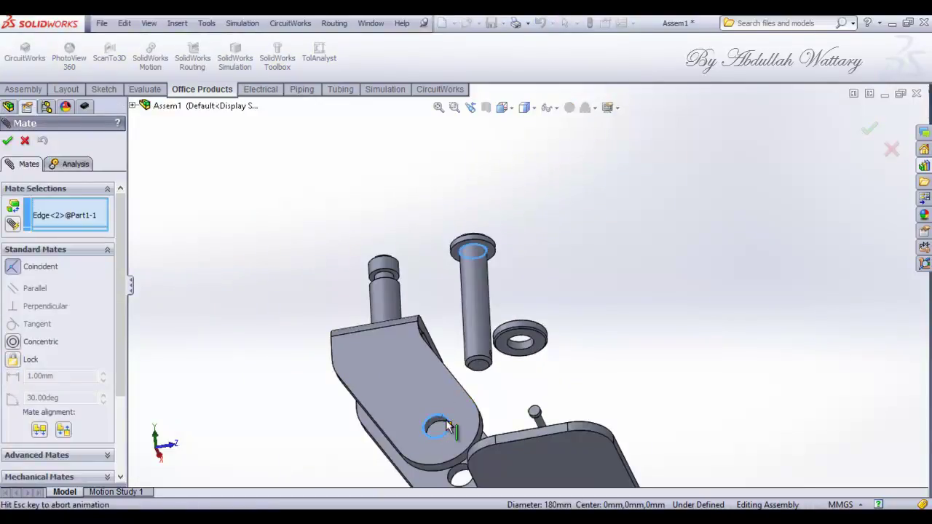
left_click(512, 109)
left_click(572, 144)
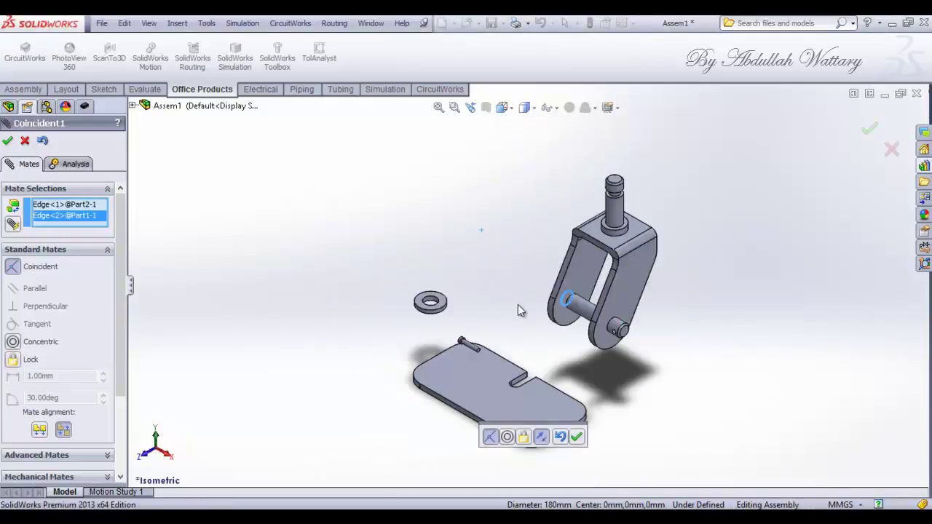
scroll(469, 291, "down", 5)
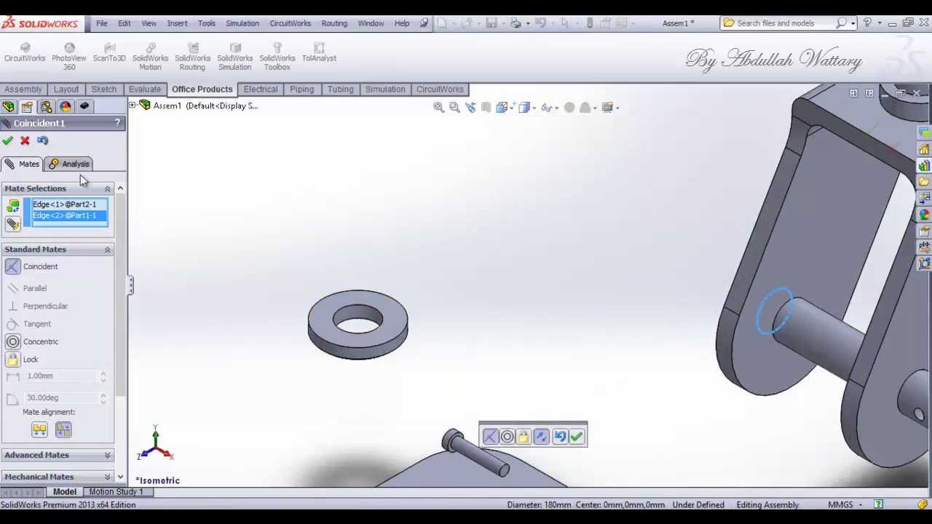
left_click(7, 141)
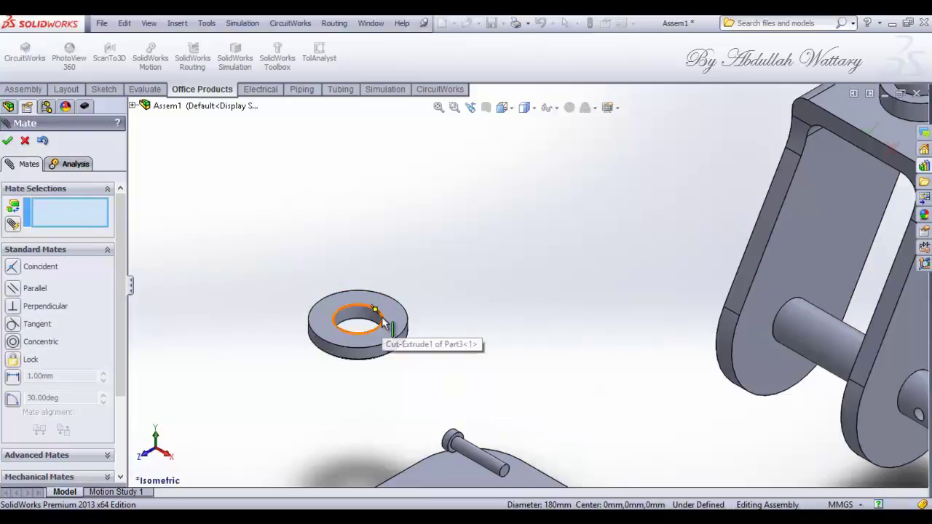
- Mate the washer's inner hole edge coincident to the pin-end edge
left_click(384, 323)
scroll(442, 354, "up", 3)
scroll(673, 328, "down", 3)
scroll(543, 341, "down", 3)
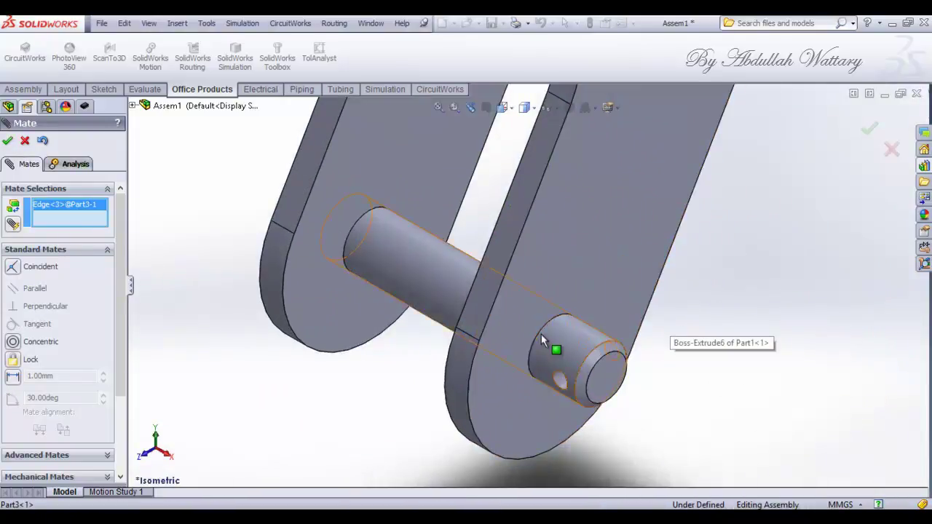
left_click(544, 340)
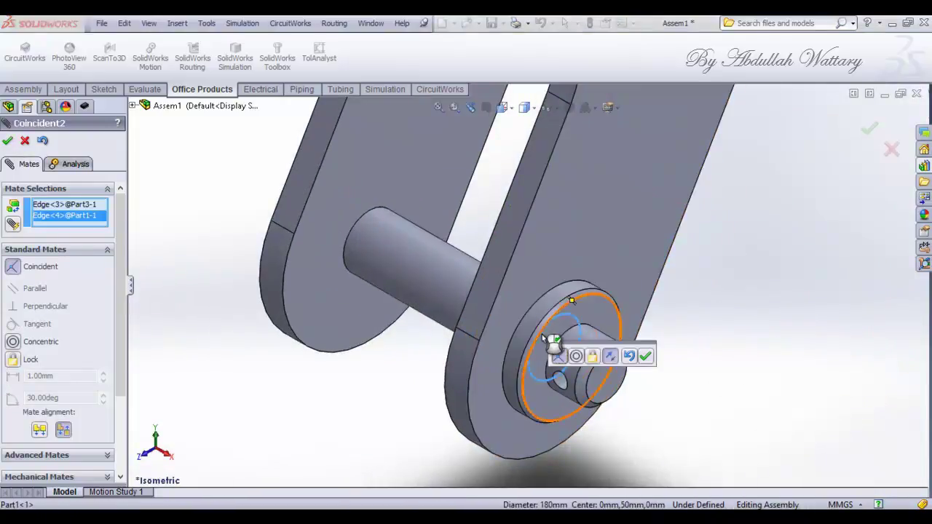
left_click(646, 356)
scroll(594, 389, "up", 3)
scroll(576, 379, "up", 2)
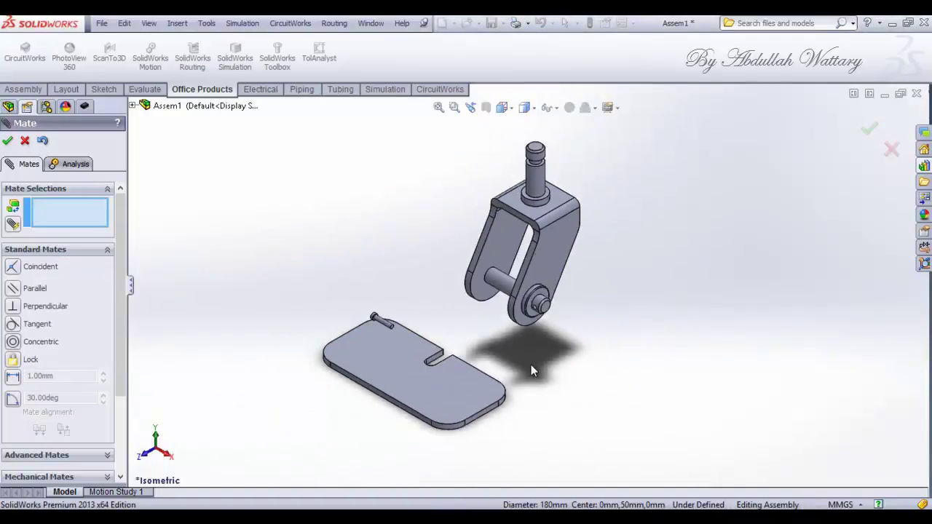
scroll(502, 343, "down", 2)
- Mate the small bolt concentric in the cross-hole through the pin's end, flipped end-for-end
scroll(357, 312, "down", 3)
left_click(344, 340)
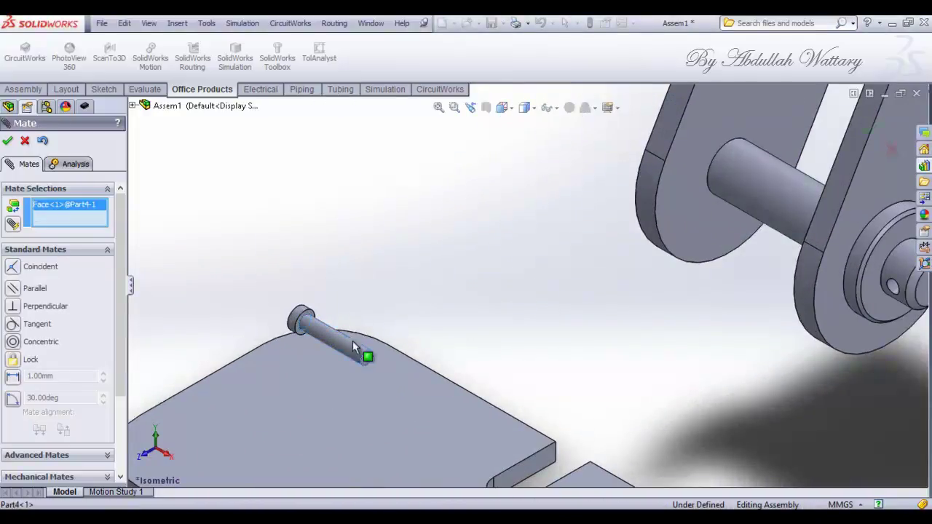
scroll(884, 309, "down", 3)
scroll(831, 274, "down", 2)
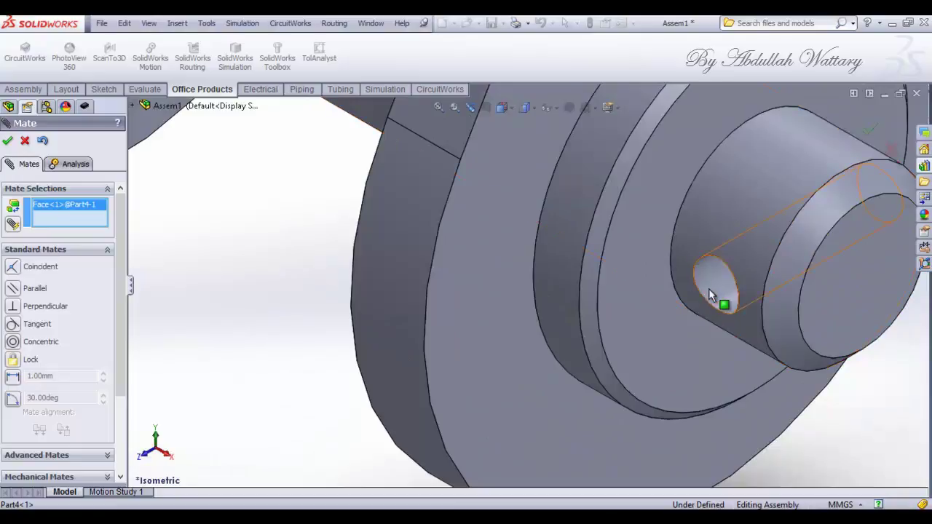
left_click(708, 288)
scroll(690, 328, "up", 4)
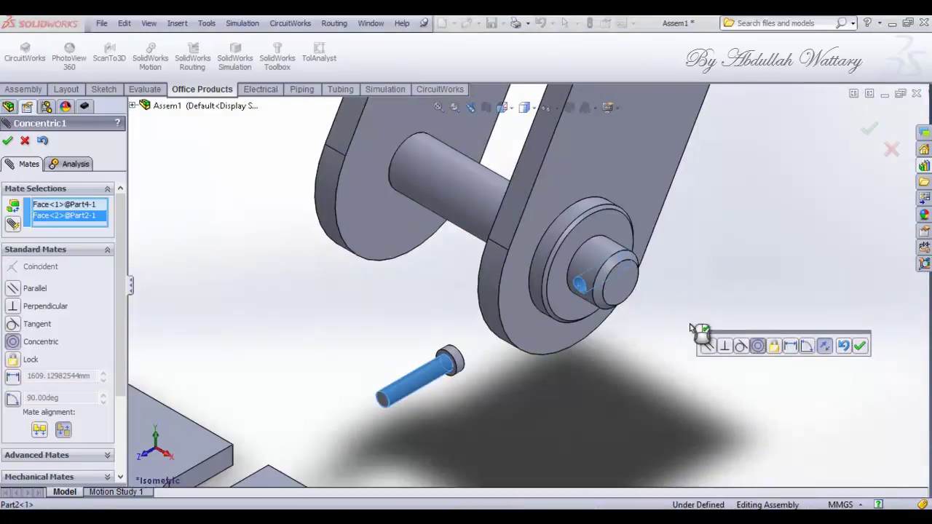
left_click(823, 349)
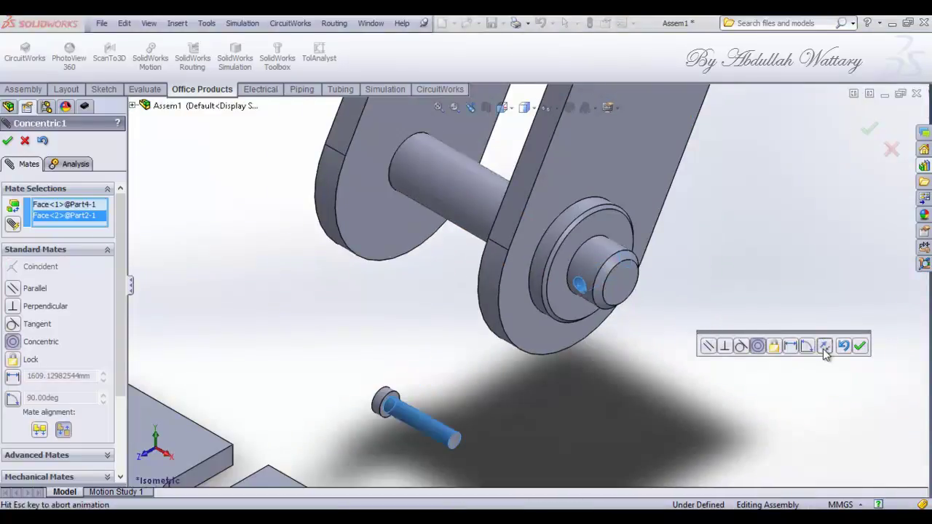
left_click(860, 347)
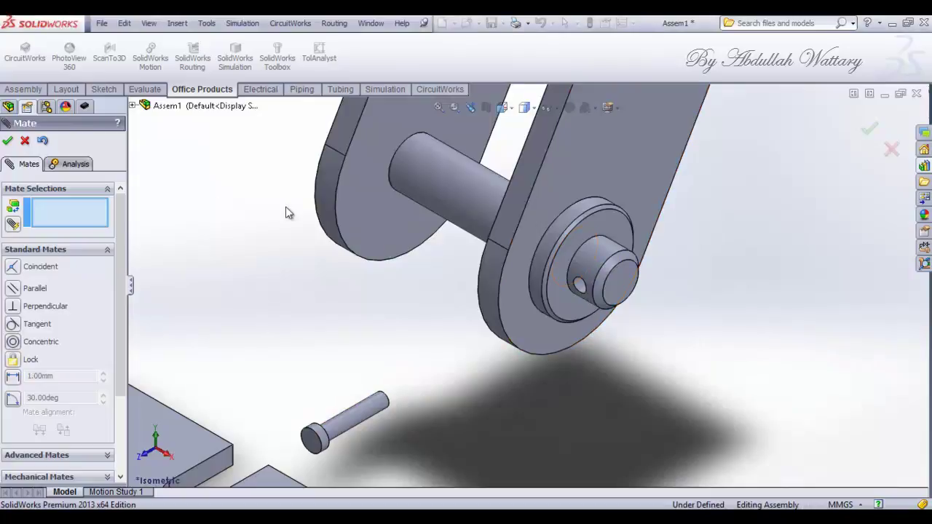
left_click(8, 141)
- Add a tangent mate between the bolt's end face and the cross pin's round face
right_click(185, 201)
left_click(223, 270)
mouse_move(222, 270)
left_mouse_down()
mouse_move(379, 354)
mouse_move(274, 394)
mouse_move(378, 362)
left_mouse_up()
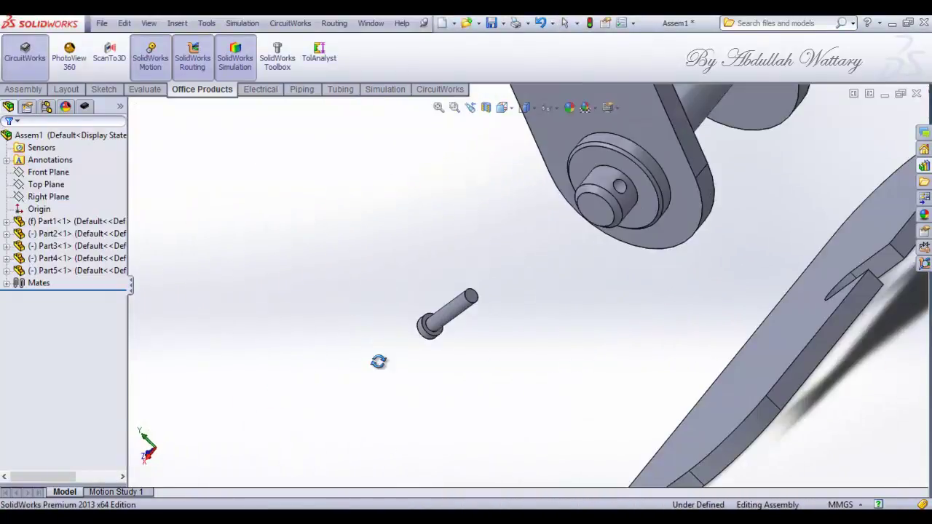
scroll(378, 362, "down", 5)
scroll(429, 284, "down", 3)
left_click(408, 287)
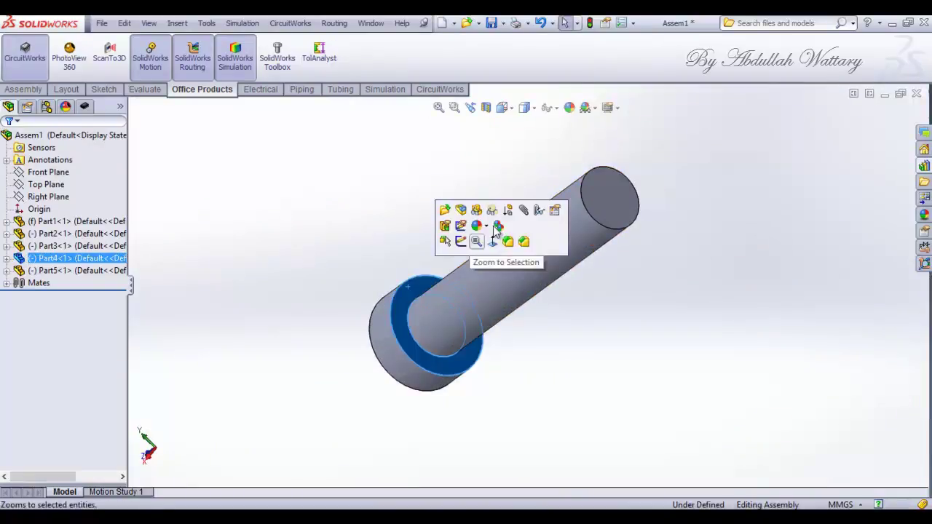
left_click(524, 209)
left_click(509, 114)
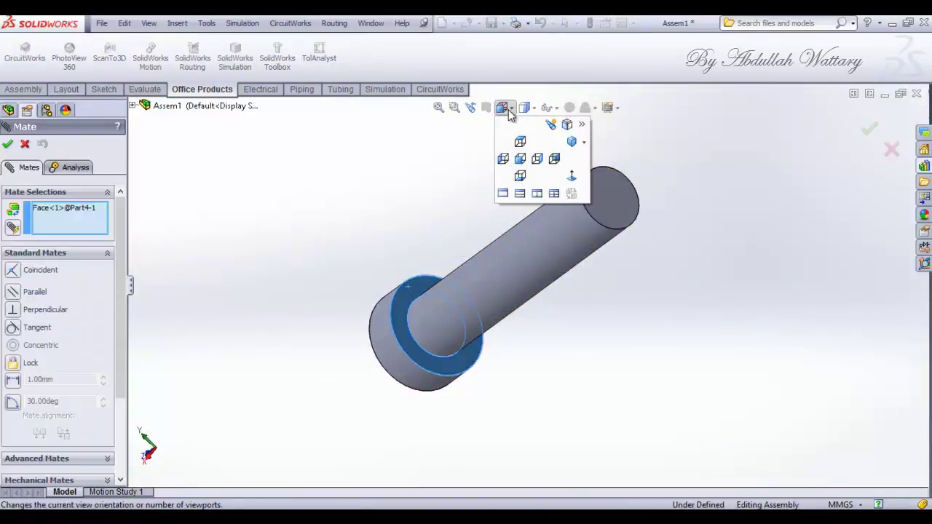
left_click(571, 143)
scroll(510, 350, "down", 4)
scroll(475, 348, "down", 3)
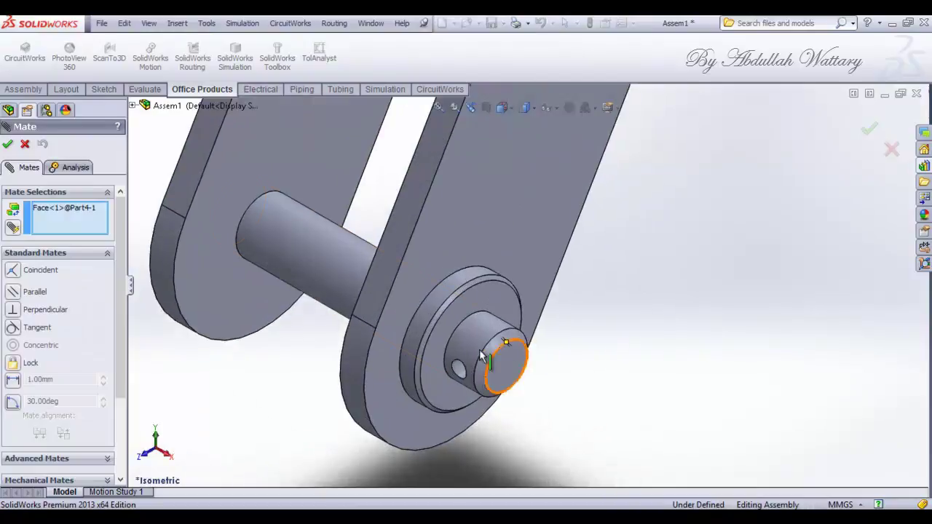
left_click(475, 348)
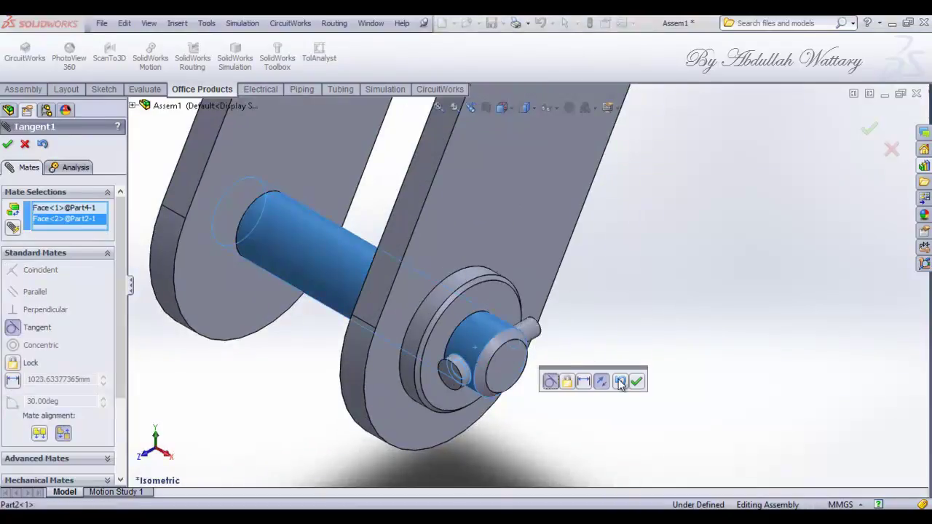
left_click(638, 382)
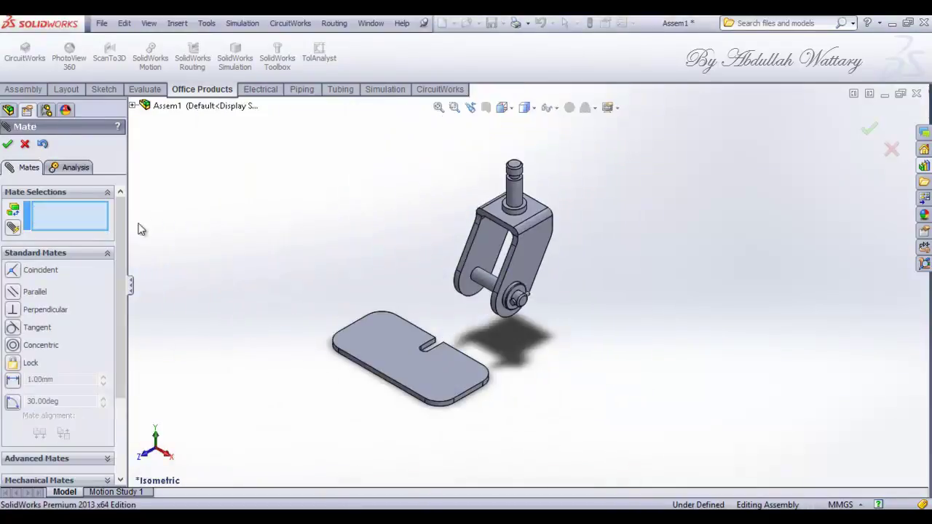
- Mate the slot's curved end edge concentric to the groove edge on the hook's top pin
key("Escape")
scroll(463, 303, "down", 3)
scroll(463, 305, "down", 2)
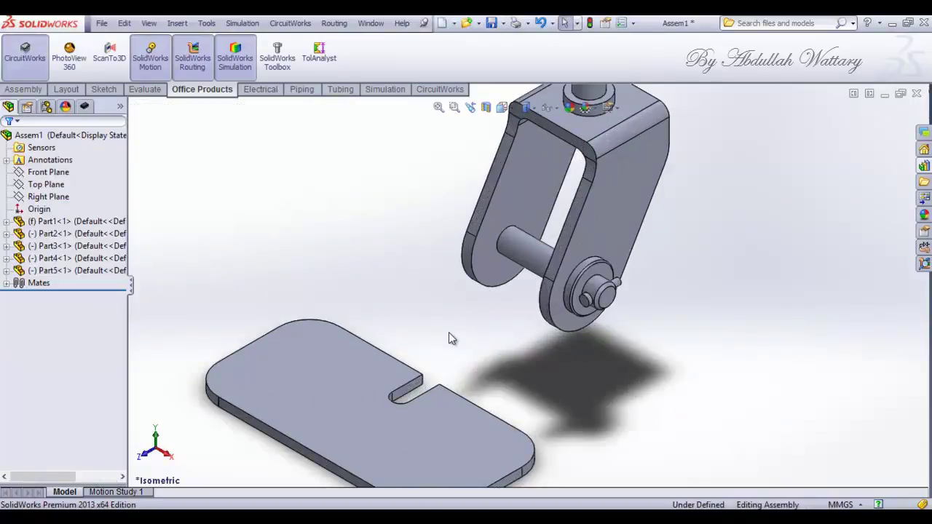
right_click(449, 332)
left_click(492, 125)
left_click_drag(462, 305, 449, 337)
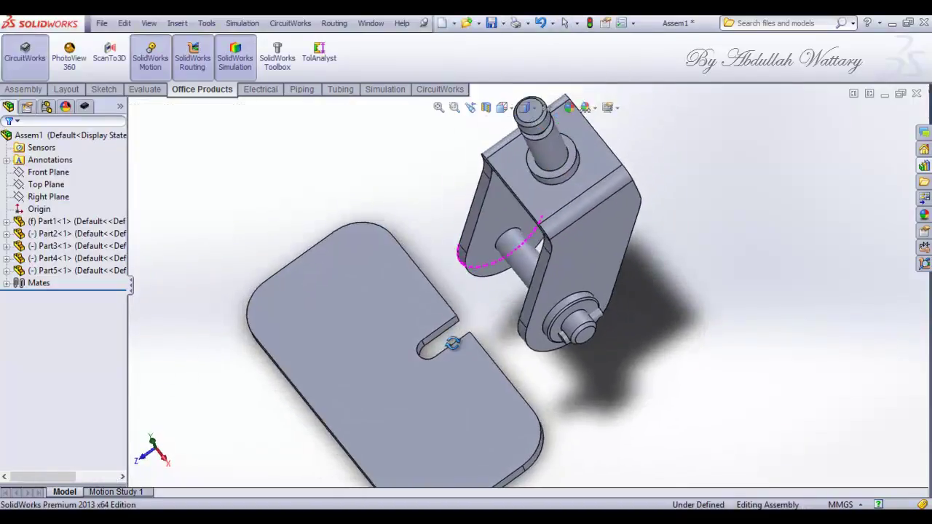
scroll(455, 336, "down", 3)
key("Escape")
left_click(389, 317)
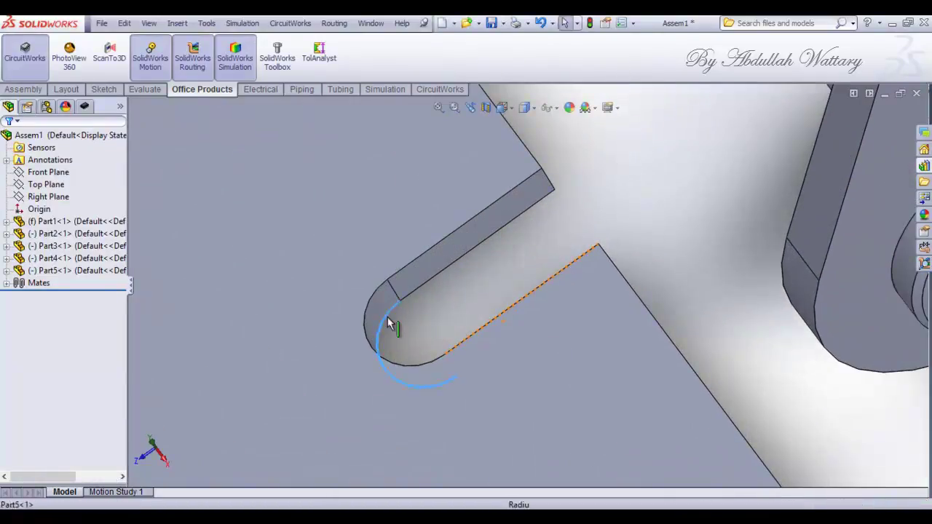
left_click(510, 110)
left_click(572, 140)
scroll(639, 180, "down", 5)
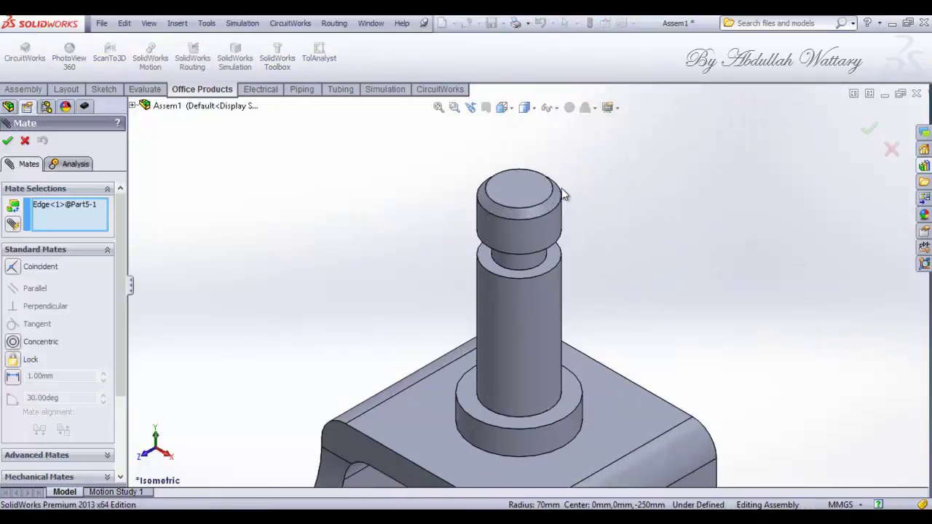
left_click(539, 270)
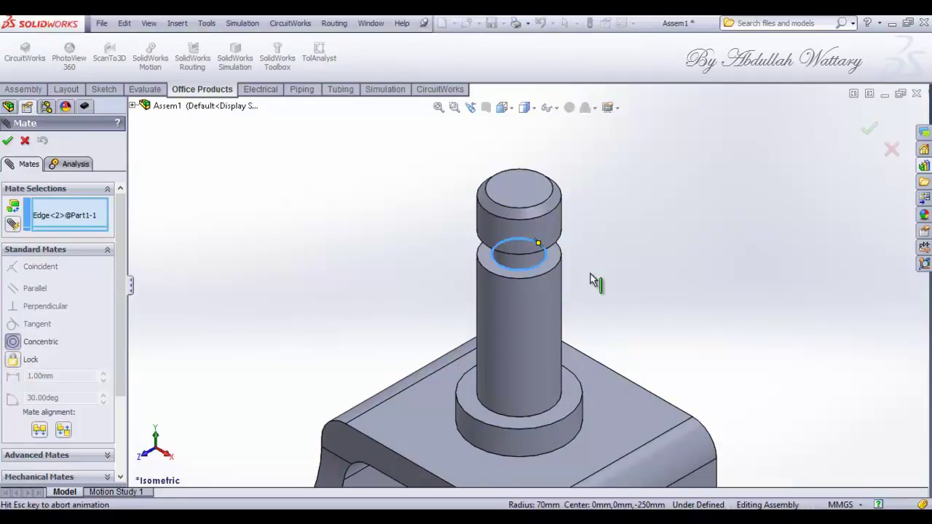
scroll(591, 277, "up", 5)
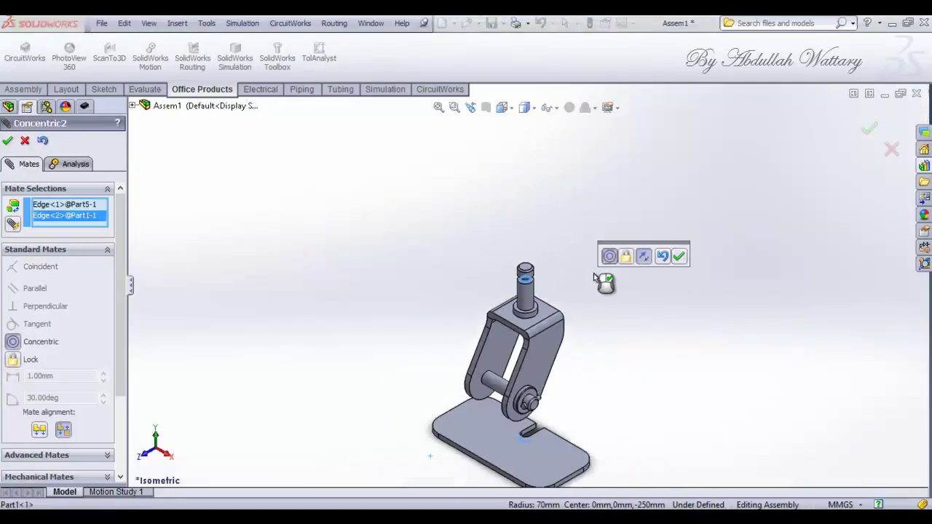
left_click(679, 256)
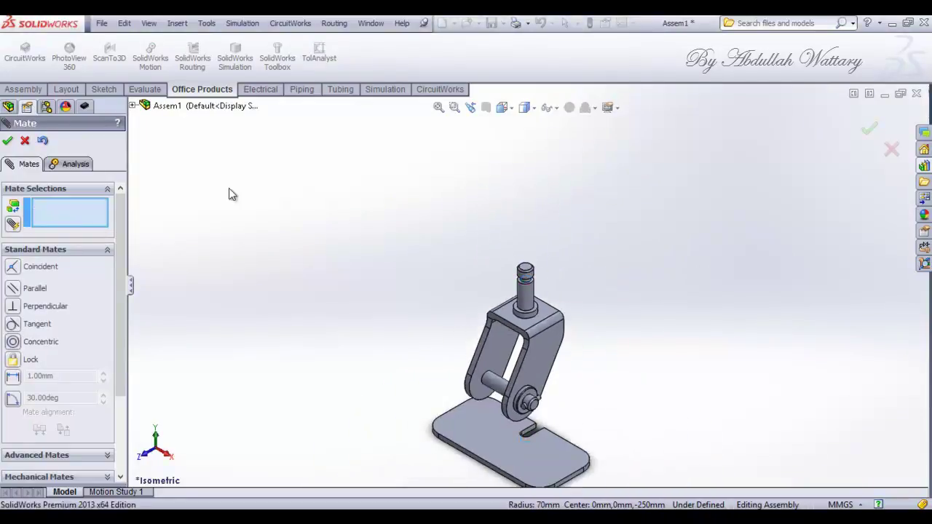
left_click(8, 141)
- Mate the hanger plate's underside coincident to the shoulder face below the pin's groove
right_click(293, 235)
left_click(333, 301)
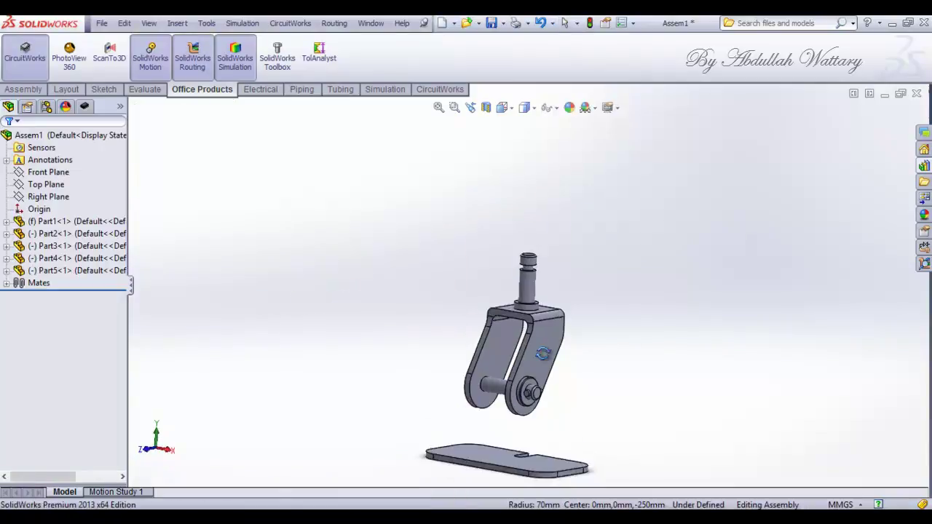
left_click_drag(543, 354, 567, 211)
key("Escape")
left_click(575, 420)
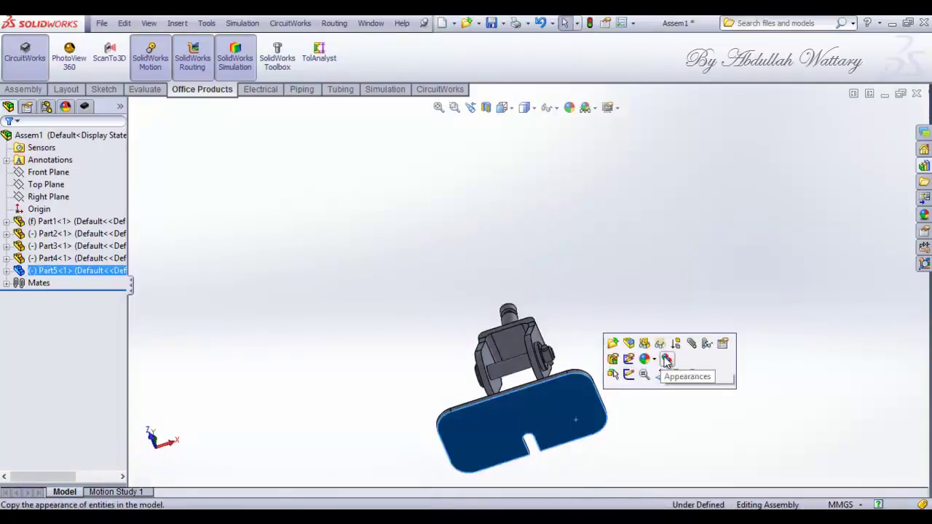
left_click(528, 108)
left_click(502, 107)
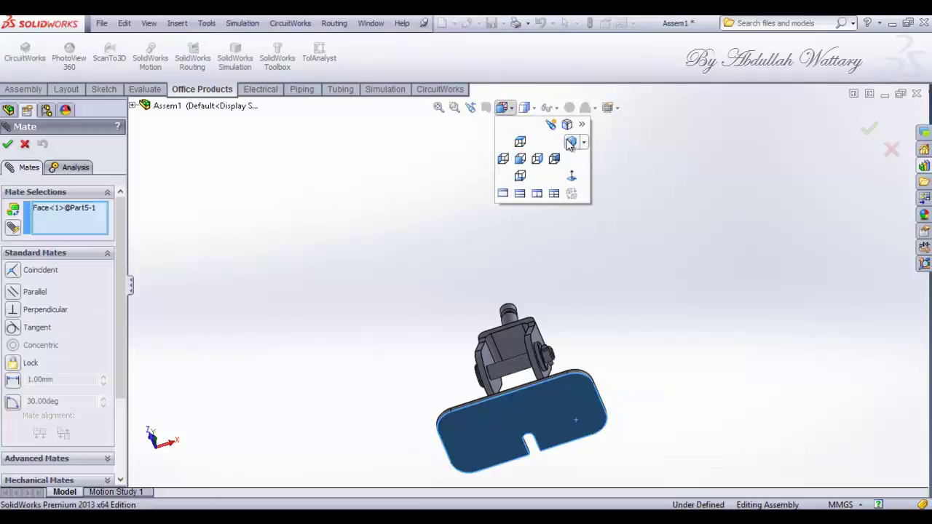
left_click(570, 143)
scroll(558, 183, "down", 3)
scroll(470, 184, "down", 3)
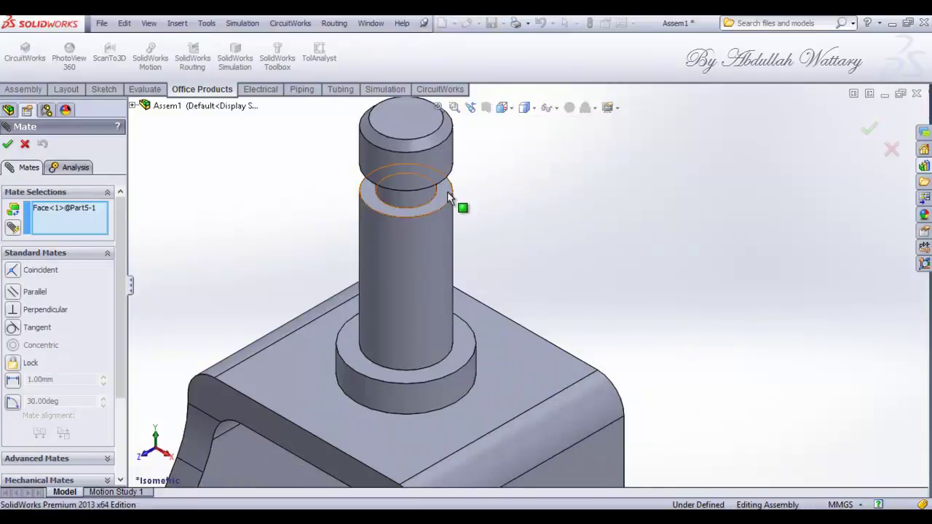
left_click(459, 201)
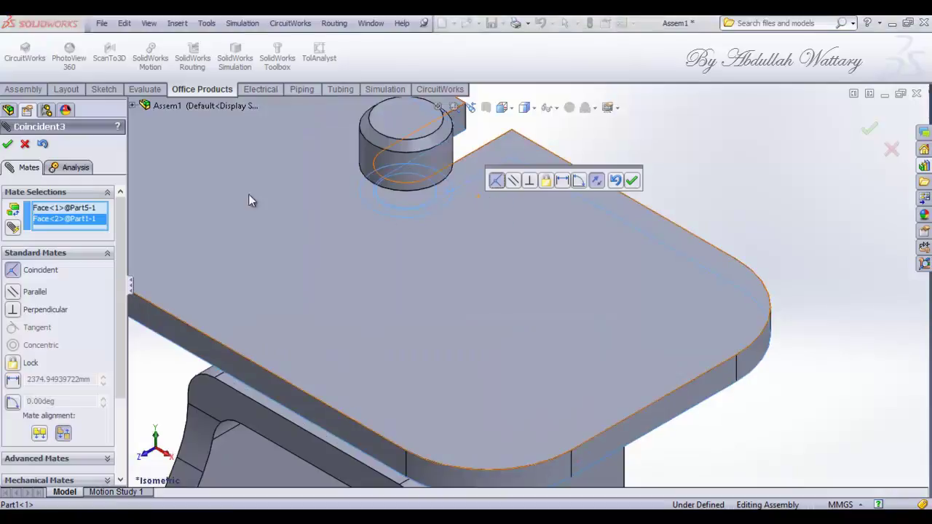
left_click(7, 146)
left_click(8, 145)
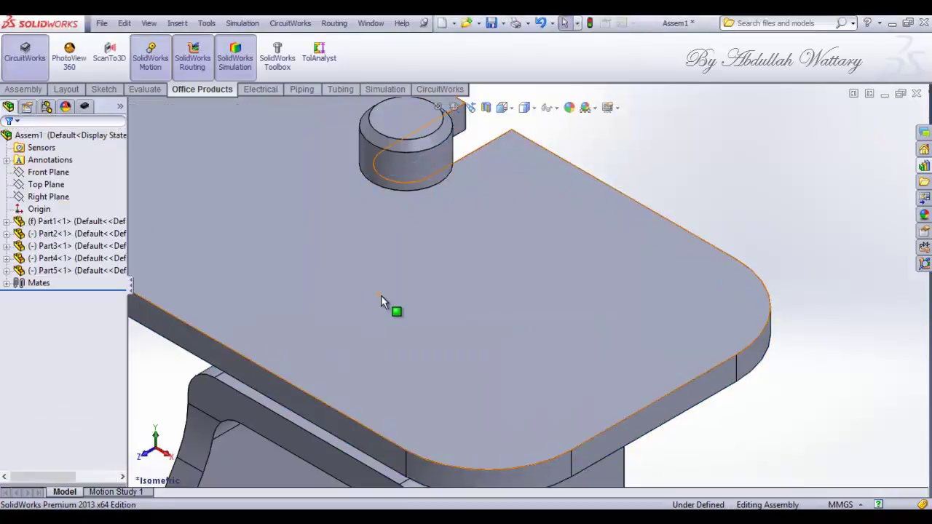
- Swing the hanger plate around the pin to match the reference orientation
scroll(382, 294, "up", 4)
left_click(437, 291)
mouse_move(641, 330)
left_mouse_down()
mouse_move(739, 281)
mouse_move(795, 183)
mouse_move(621, 298)
mouse_move(686, 279)
left_mouse_up()
- Rotate the small cross pin upright about the bolt axis, then zoom to fit the assembly
left_click(666, 389)
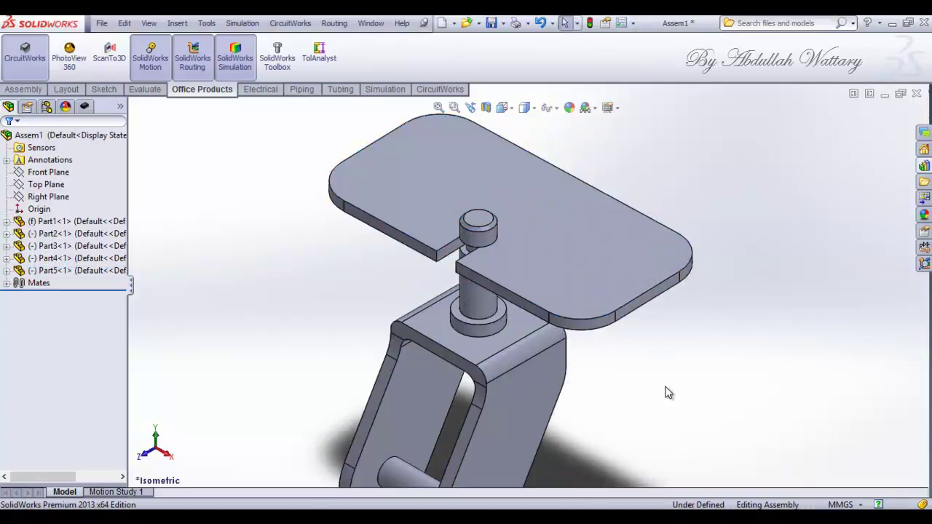
scroll(591, 385, "up", 3)
scroll(520, 347, "down", 5)
scroll(498, 328, "down", 3)
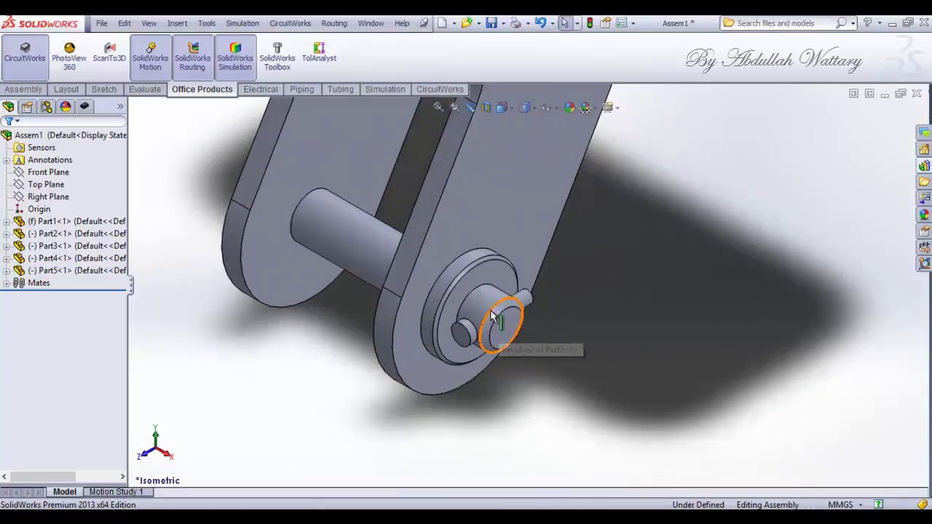
left_click(501, 300)
left_click(503, 312)
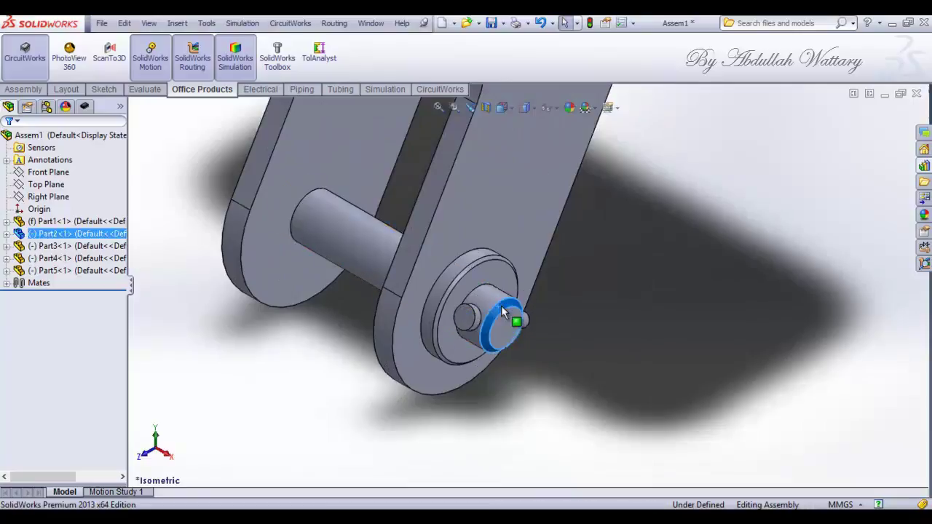
left_click_drag(518, 295, 536, 295)
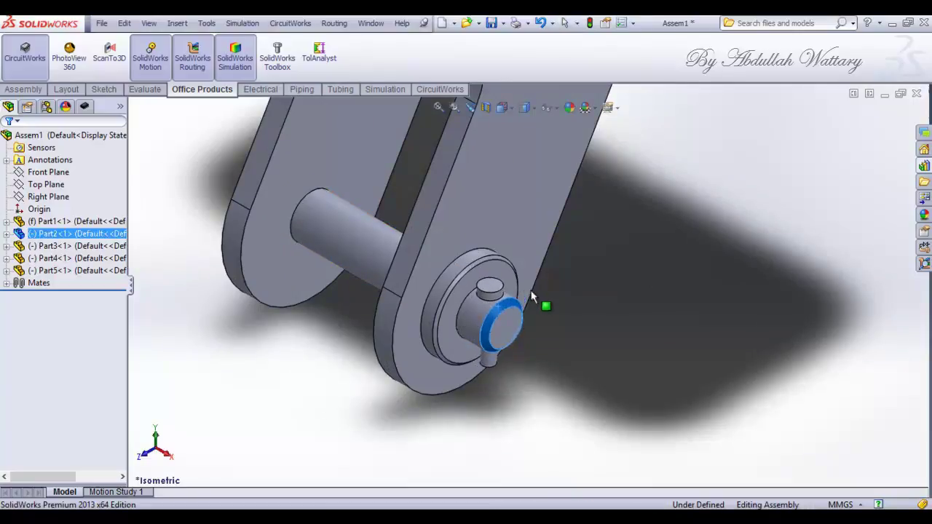
left_click(580, 315)
key("f")
scroll(509, 171, "up", 2)
scroll(577, 249, "up", 2)
scroll(576, 250, "down", 1)
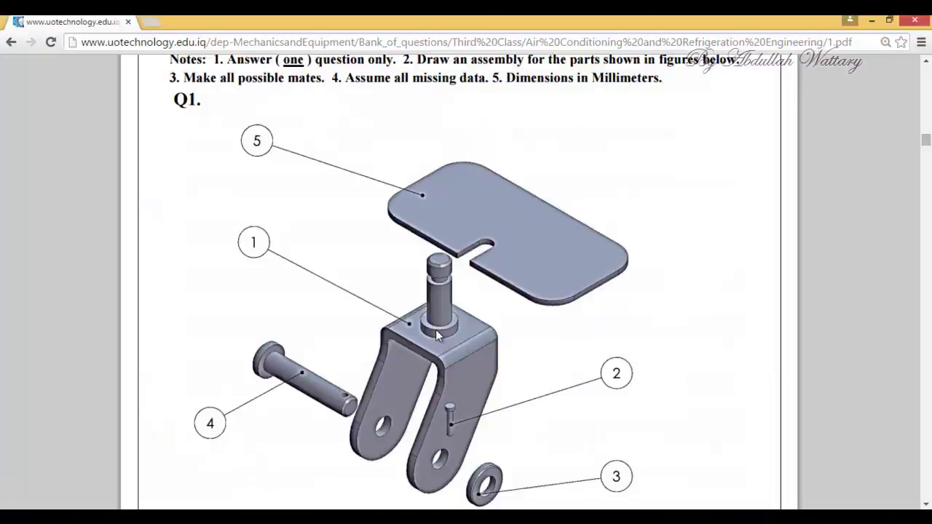
- Scroll the exercise PDF to the assembled hook view and its five-item parts list
scroll(436, 329, "down", 4)
scroll(436, 333, "down", 2)
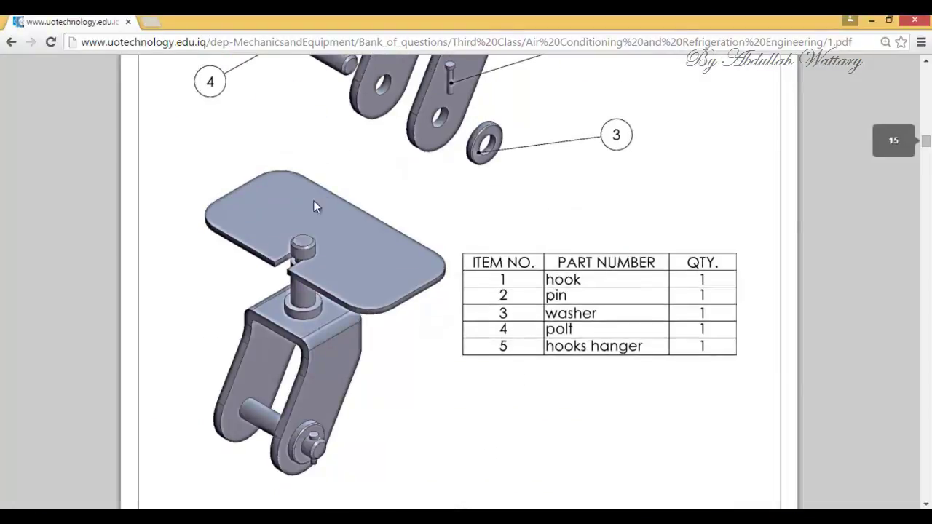